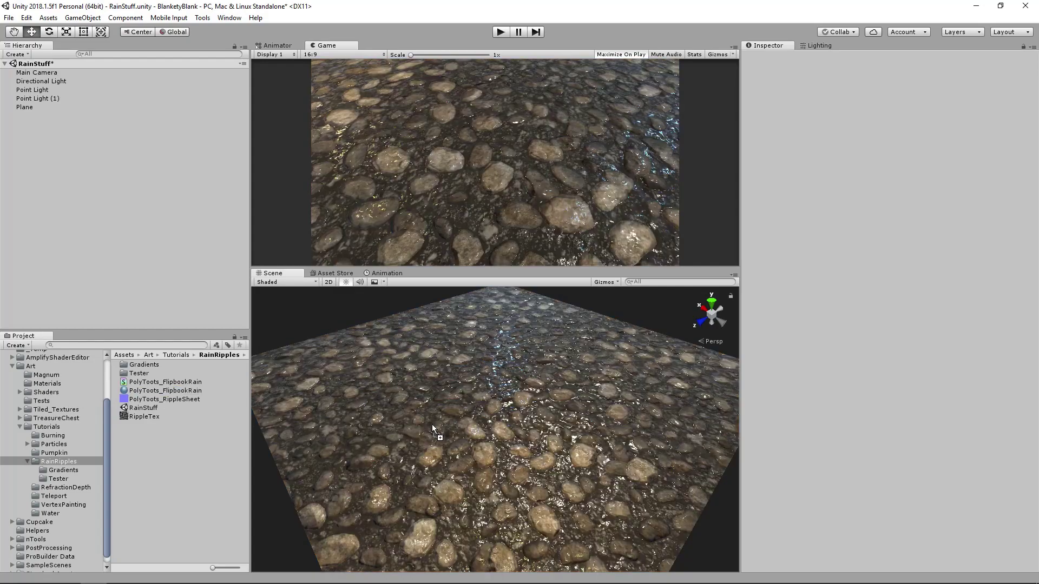
Select the plane and examine the toon rain ripples on the wooden floor from several angles.
left_click_drag(432, 424, 521, 463, "alt")
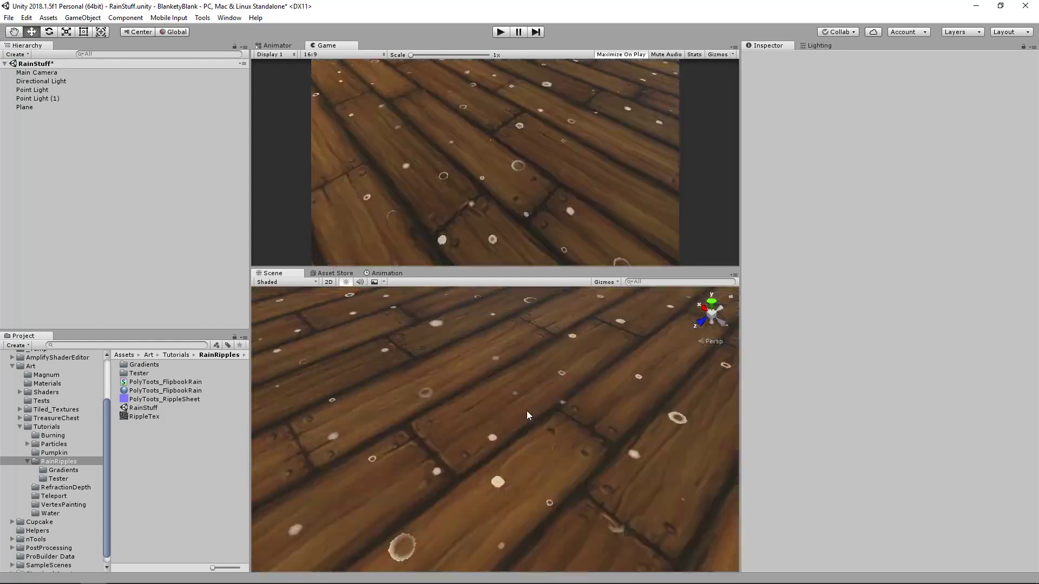
left_click_drag(527, 411, 614, 423, "alt")
left_click(585, 416)
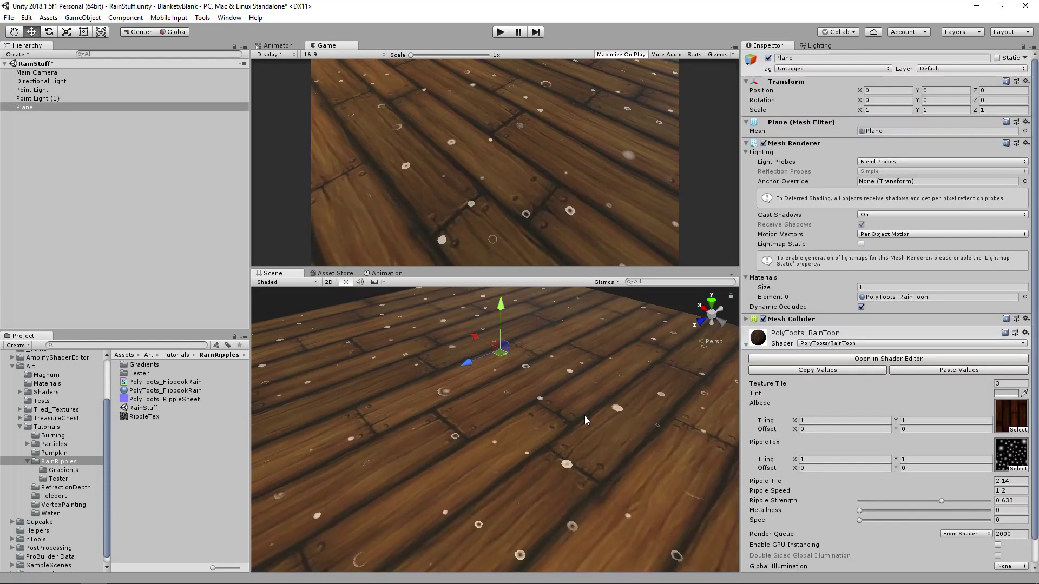
left_click_drag(606, 371, 567, 406, "alt")
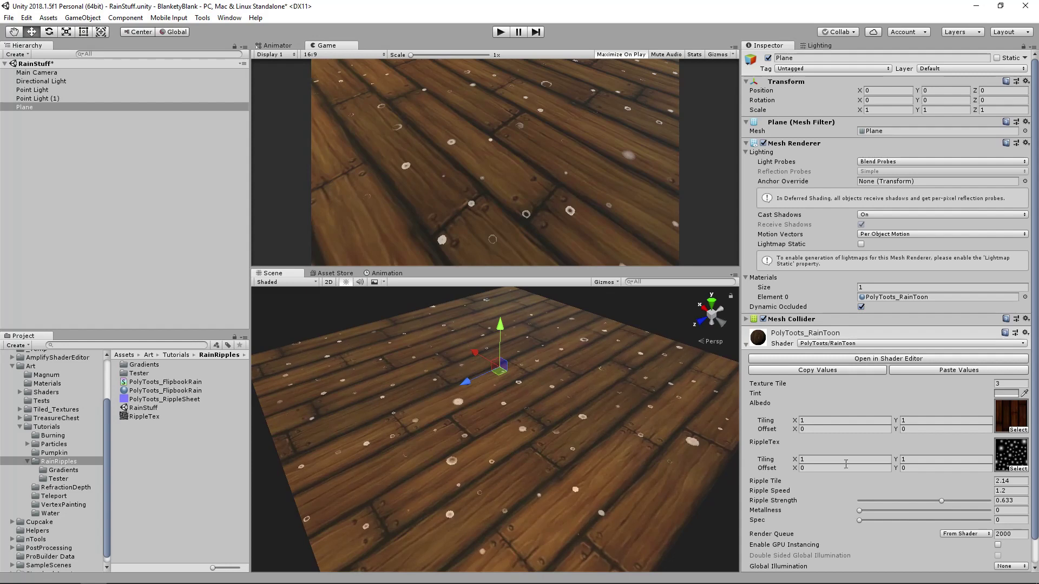
left_click_drag(636, 446, 557, 447, "alt")
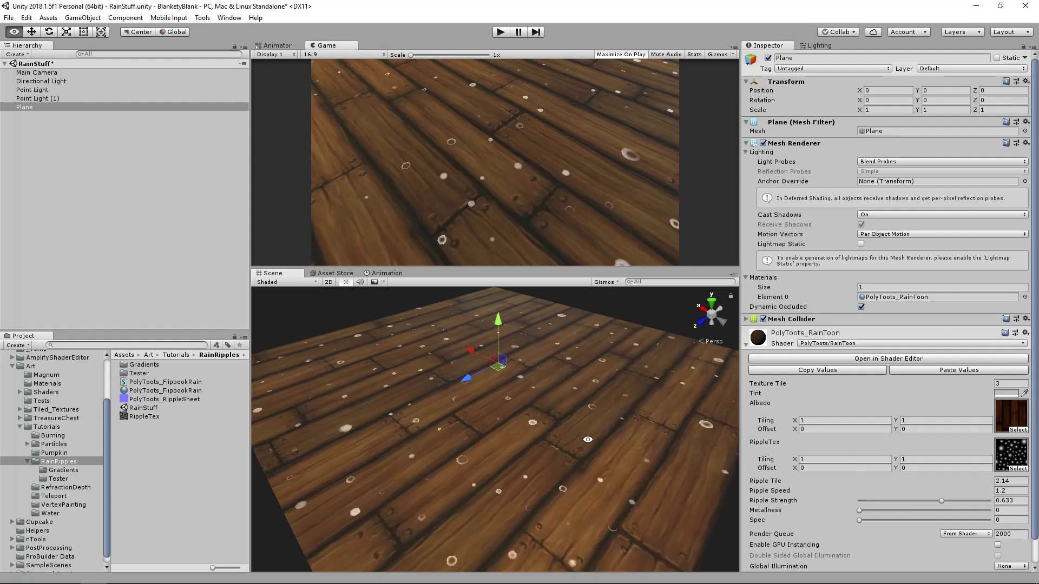
Try a Texture Tile of 4 on the plane's rain material and restore it to 3.
left_click(1015, 382)
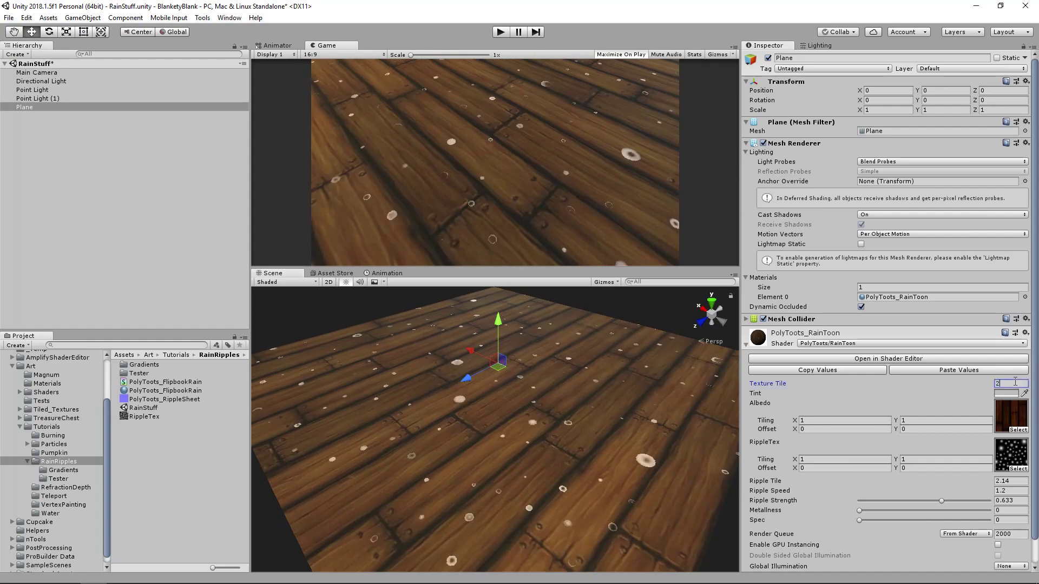
type("2.77")
left_click(1007, 384)
type("4")
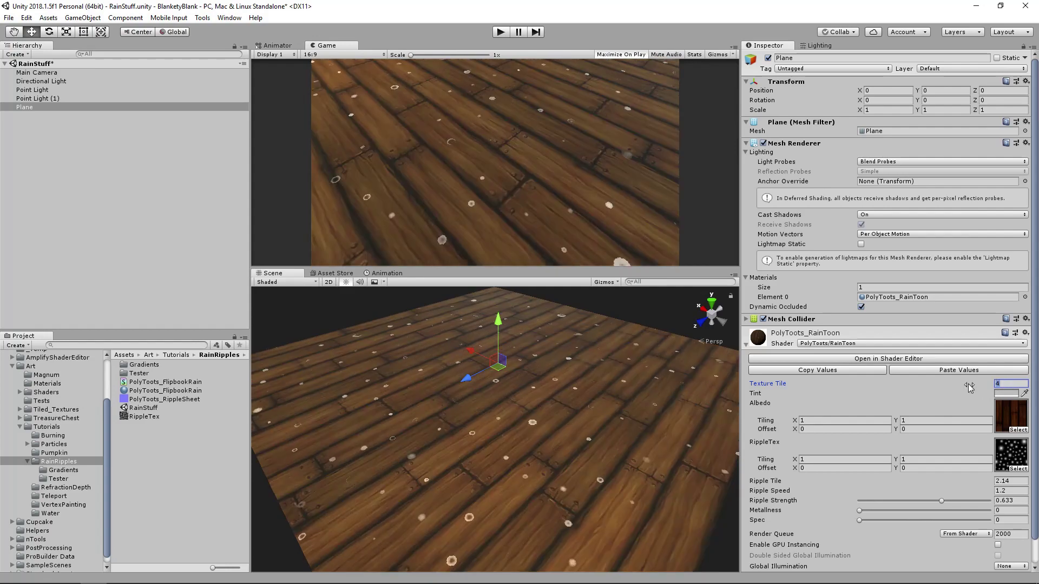
key("BackSpace")
type("3")
Examine the rain effect on the plane and preview the RippleTex texture that drives its ripples.
left_click_drag(647, 460, 597, 424, "alt")
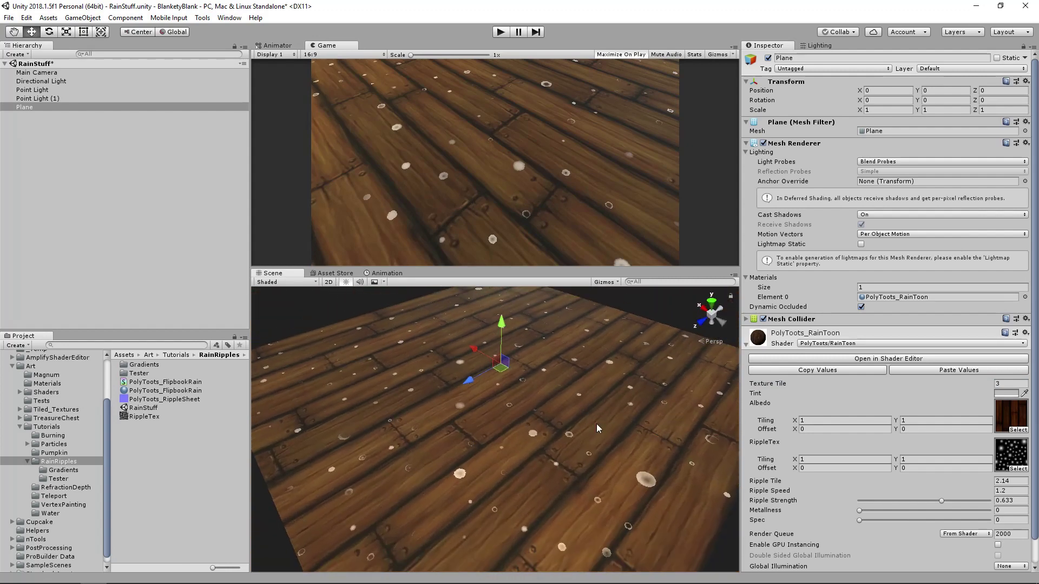
right_click_drag(596, 424, 708, 454, "alt")
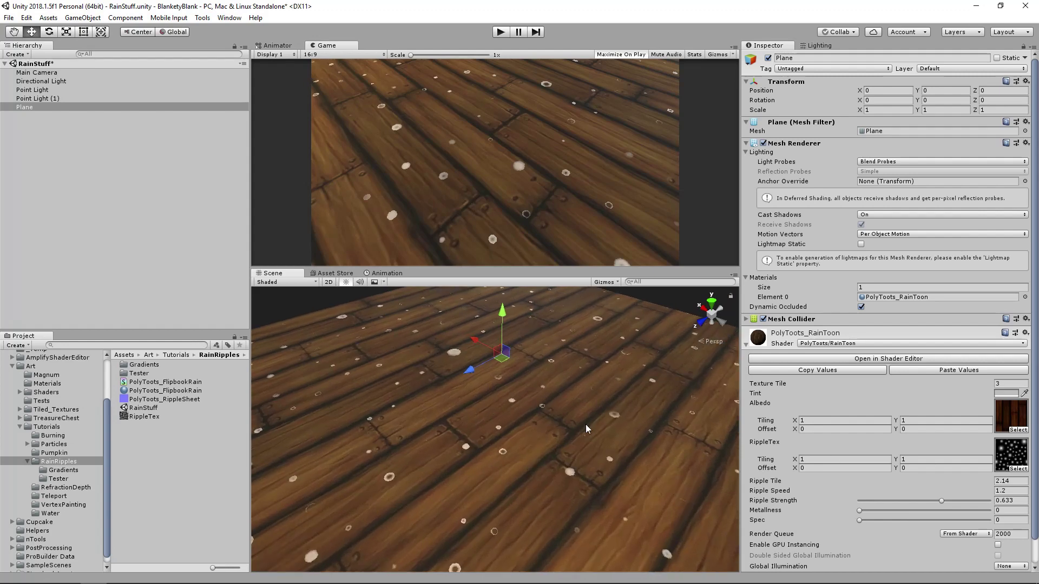
scroll(587, 429, "down", 3)
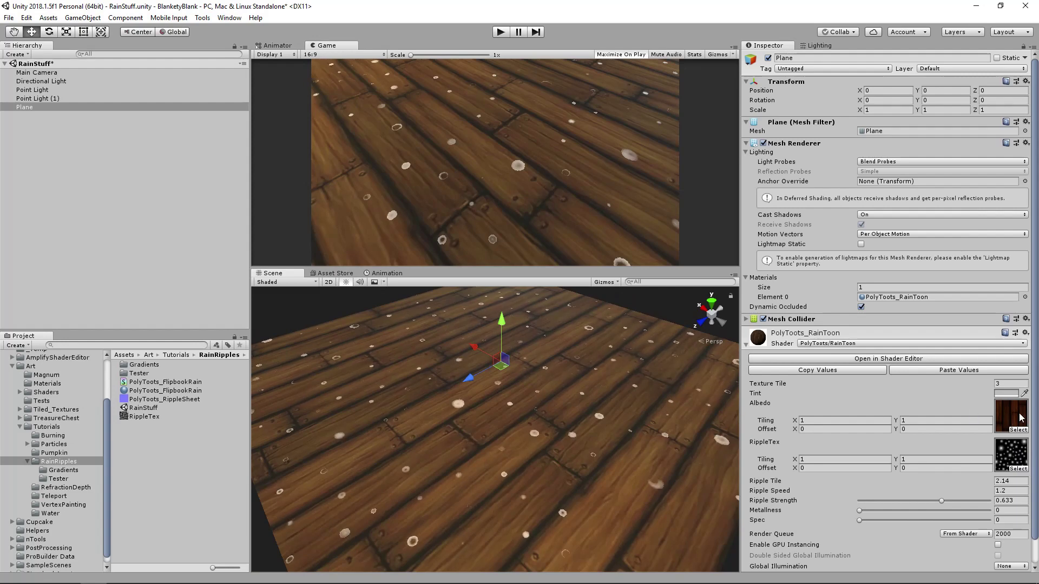
left_click_drag(589, 411, 623, 416, "alt")
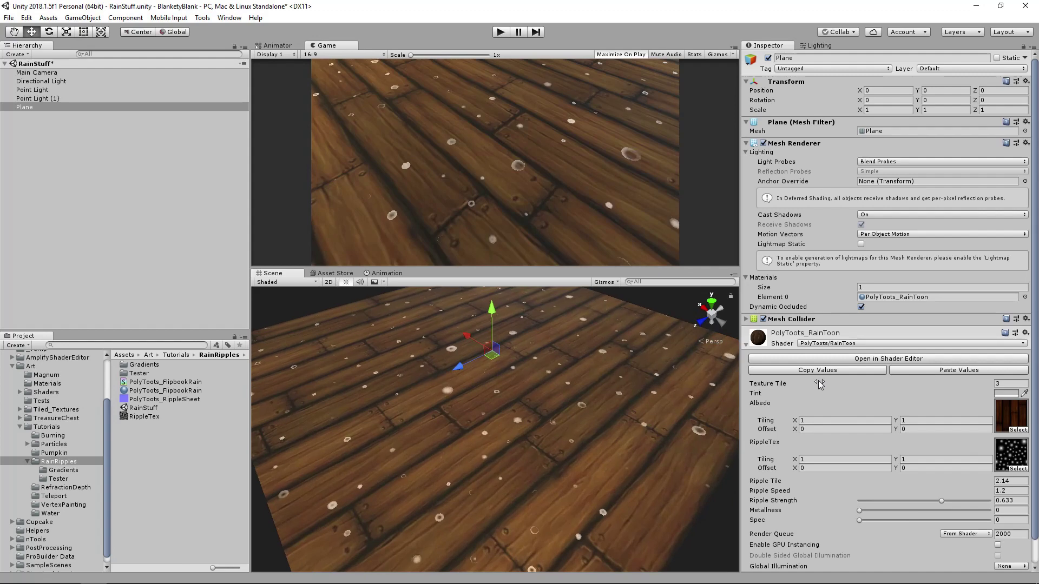
scroll(1005, 461, "down", 2)
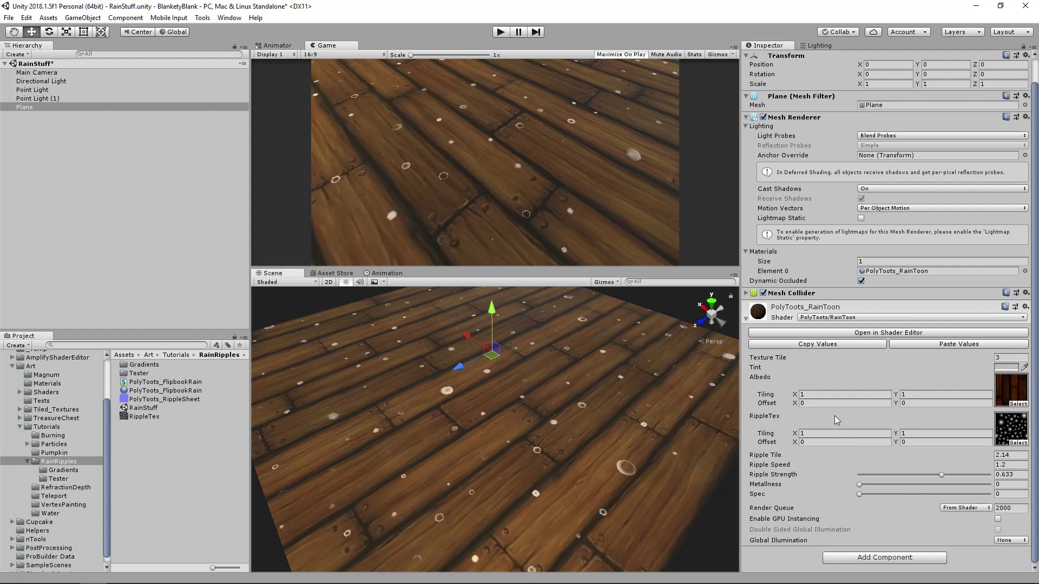
left_click(1010, 427)
left_click(145, 418)
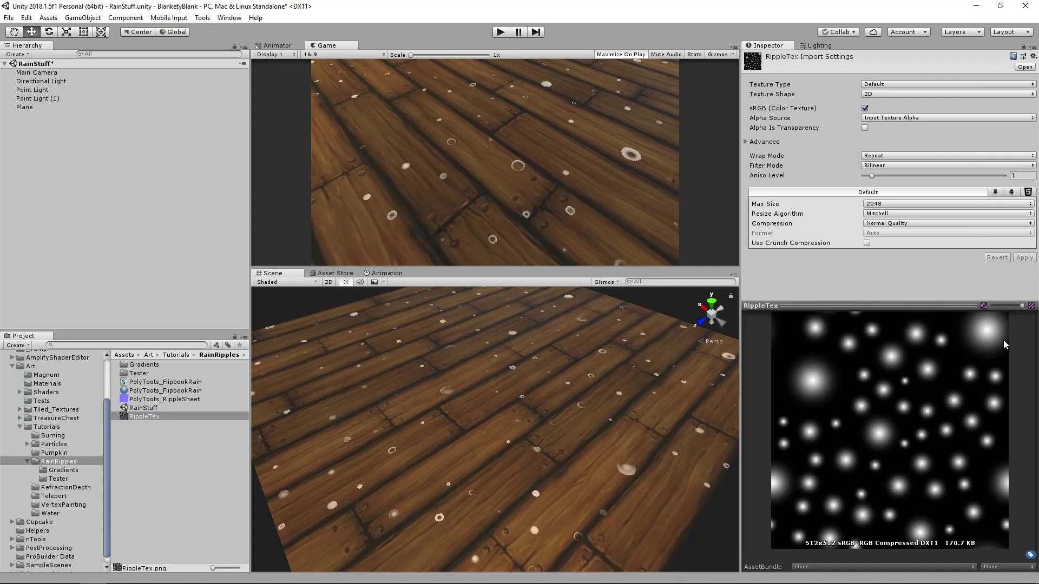
left_click_drag(867, 306, 876, 376)
Set the plane material's Ripple Tile to 2.62, and try Ripple Speeds of 0.1 and 0.4 before settling on 1.4.
left_click(531, 400)
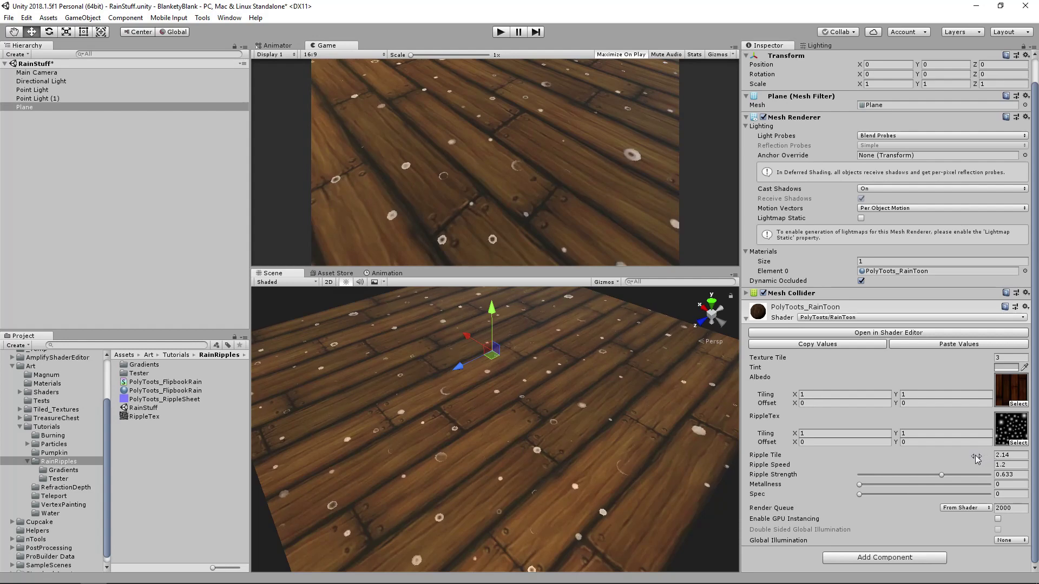
mouse_move(973, 459)
left_mouse_down()
mouse_move(954, 462)
mouse_move(974, 463)
left_mouse_up()
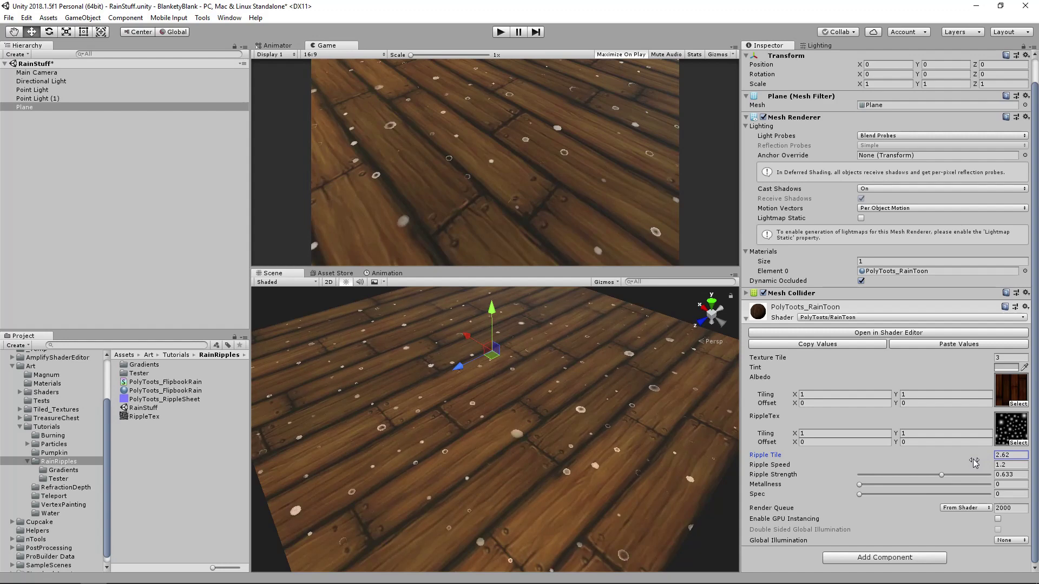
left_click_drag(972, 468, 1020, 465)
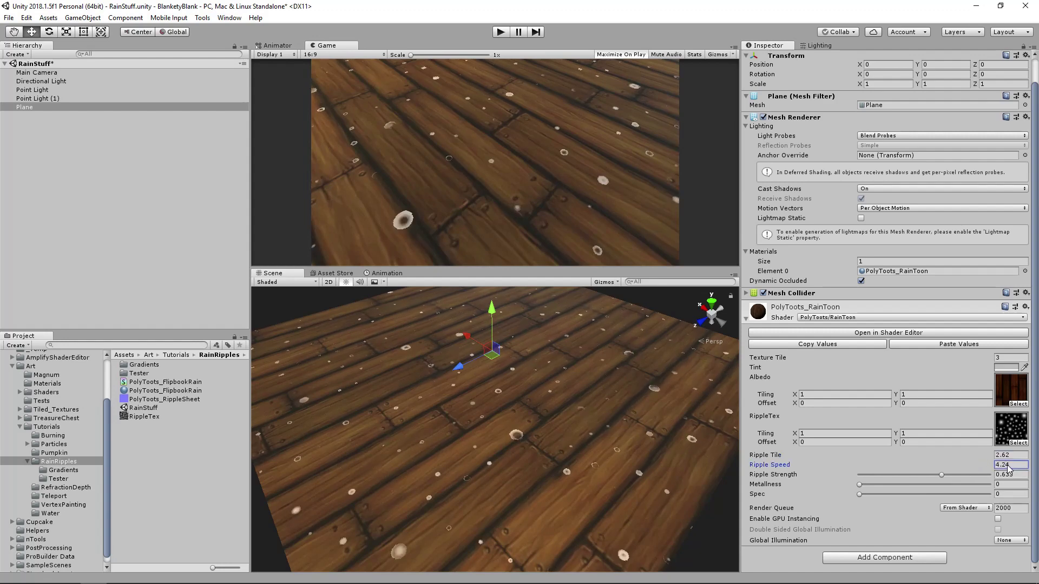
left_click(1020, 466)
type("0.1")
key("Tab")
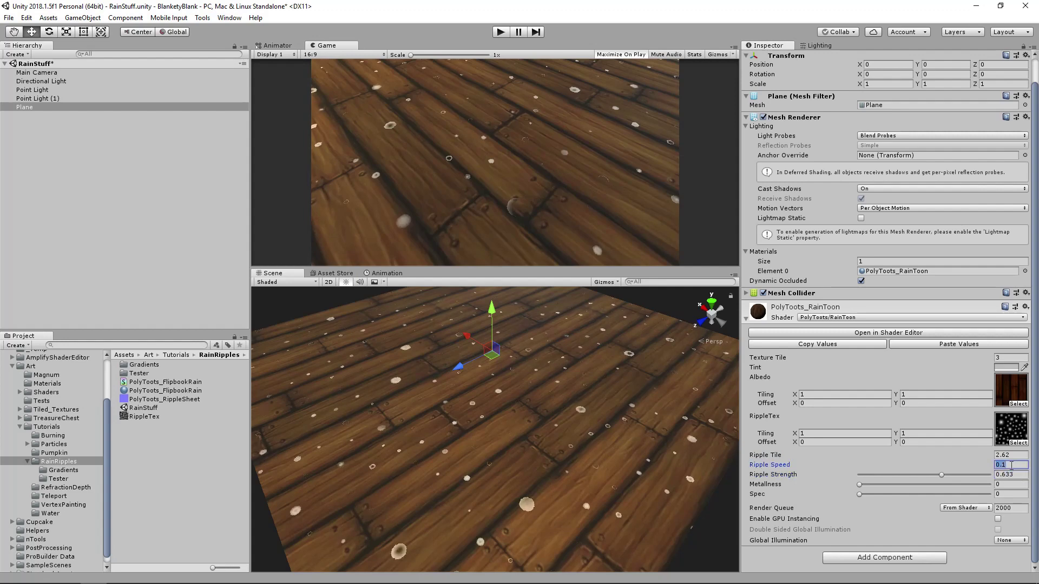
type("0.4")
key("Tab")
left_click(1009, 465)
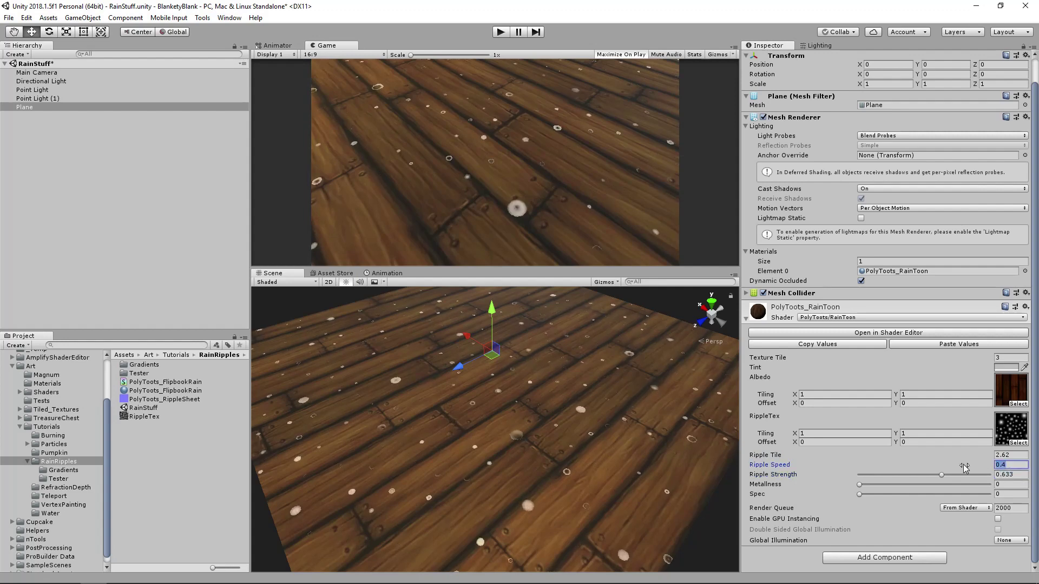
type("1.4")
key("Tab")
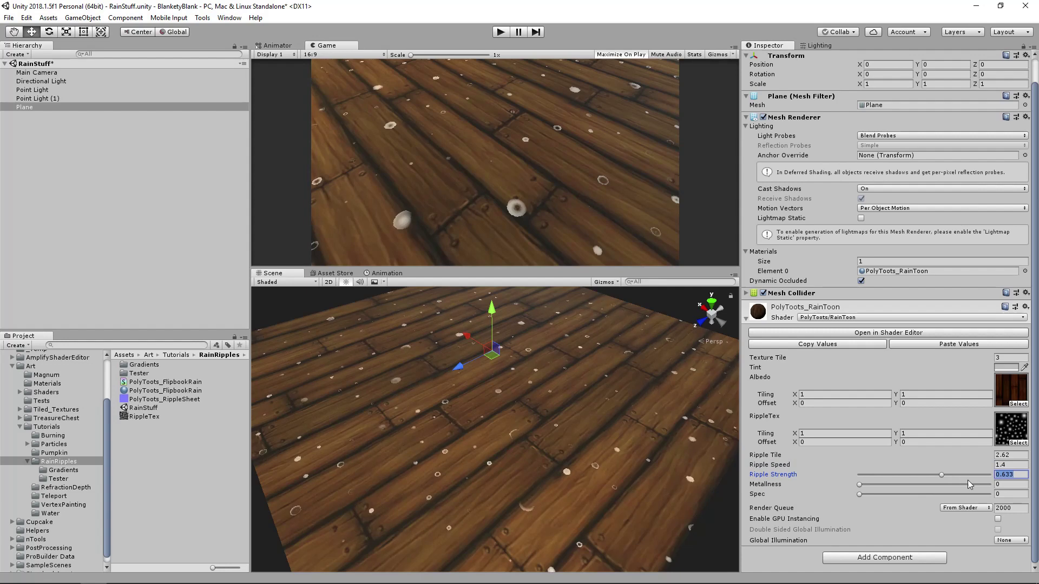
Compare a faint Ripple Strength of 0.037 with the full effect, leaving Ripple Strength at 1.
left_click_drag(941, 475, 865, 476)
right_click_drag(542, 428, 568, 427, "alt")
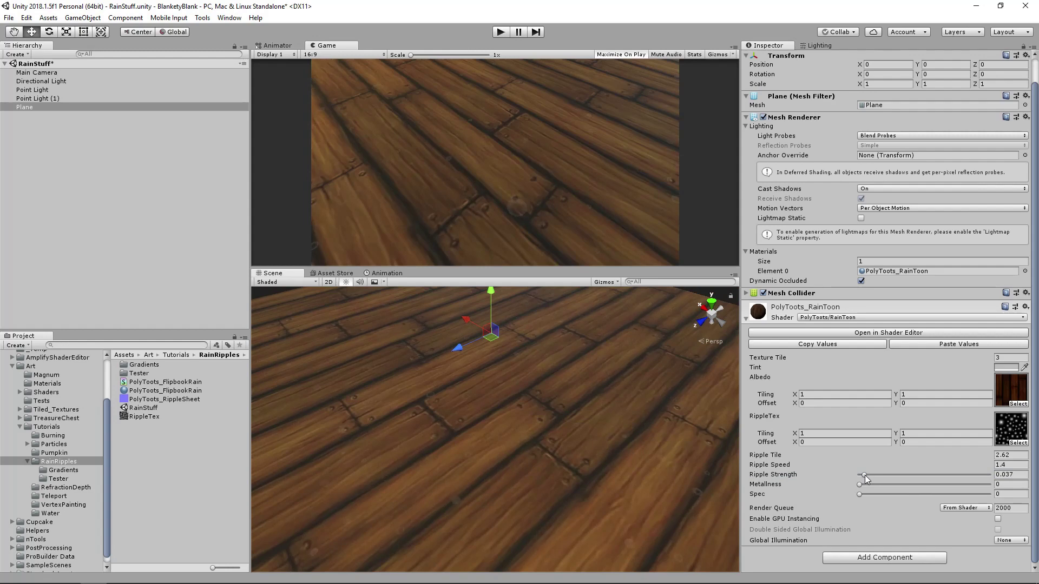
left_click_drag(865, 475, 989, 475)
left_click_drag(531, 411, 601, 434, "alt")
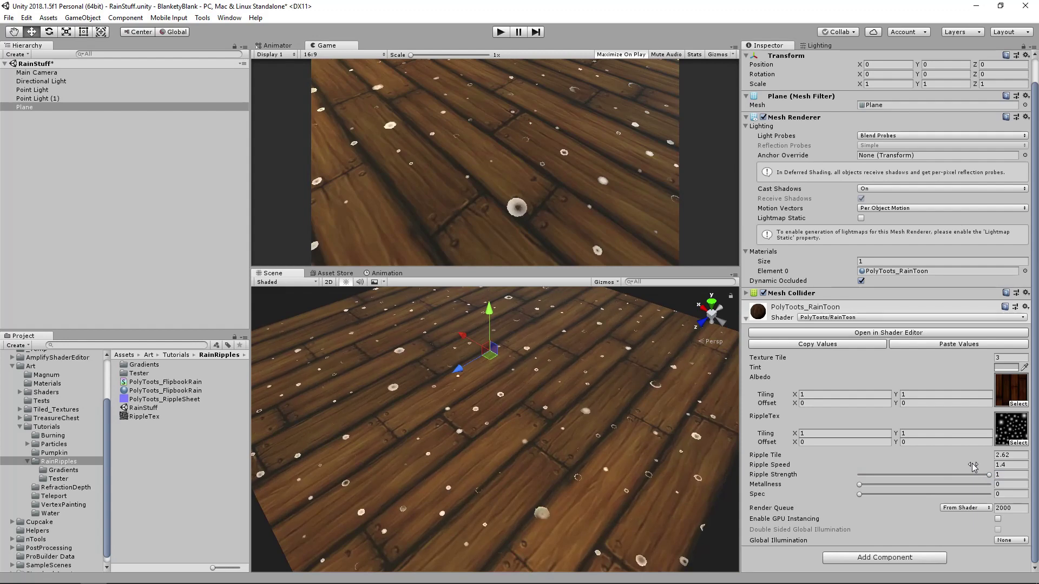
mouse_move(659, 444)
left_mouse_down("alt")
mouse_move(655, 504)
mouse_move(657, 447)
left_mouse_up("alt")
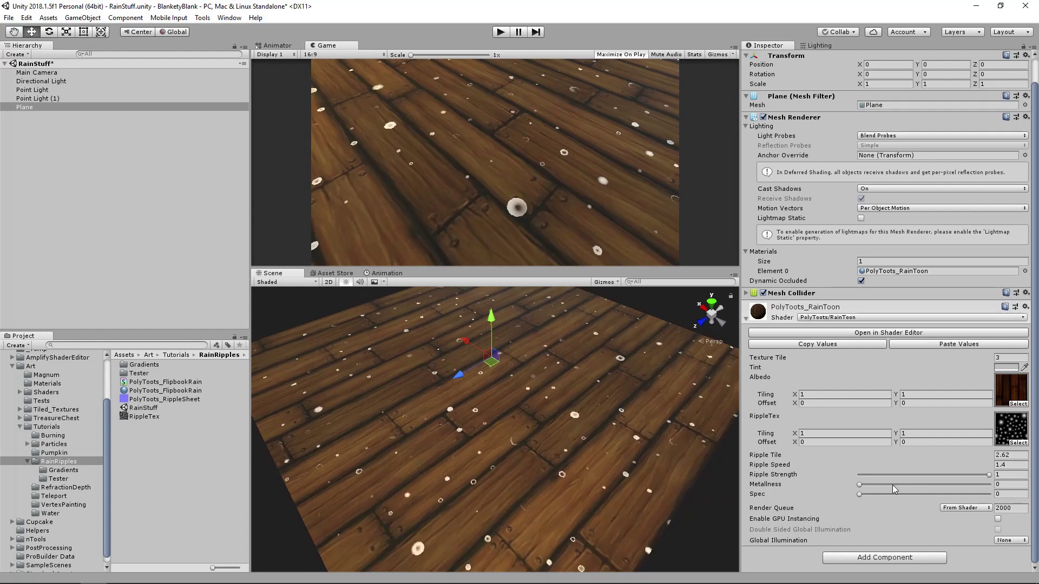
Try a Metallness of 0.049 on the rain material and bring it back to its minimum.
left_click(864, 485)
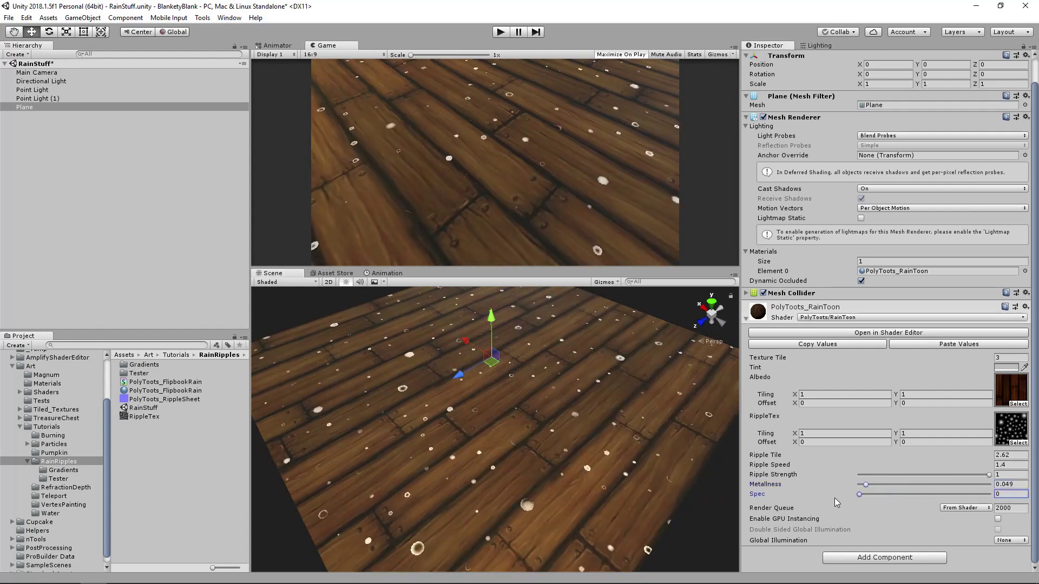
left_click_drag(863, 485, 855, 486)
mouse_move(588, 419)
left_mouse_down("alt")
mouse_move(595, 433)
mouse_move(579, 417)
left_mouse_up("alt")
left_click_drag(616, 511, 649, 330, "alt")
Create a material named PolyToots_ToonRain in the RainRipples folder and assign it to the plane.
left_click(651, 322)
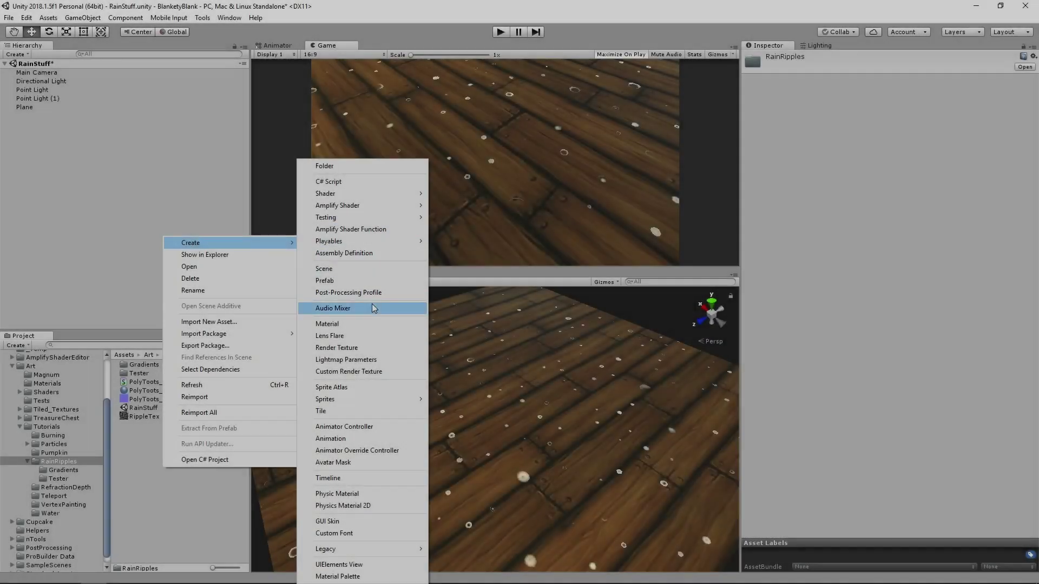
left_click(362, 324)
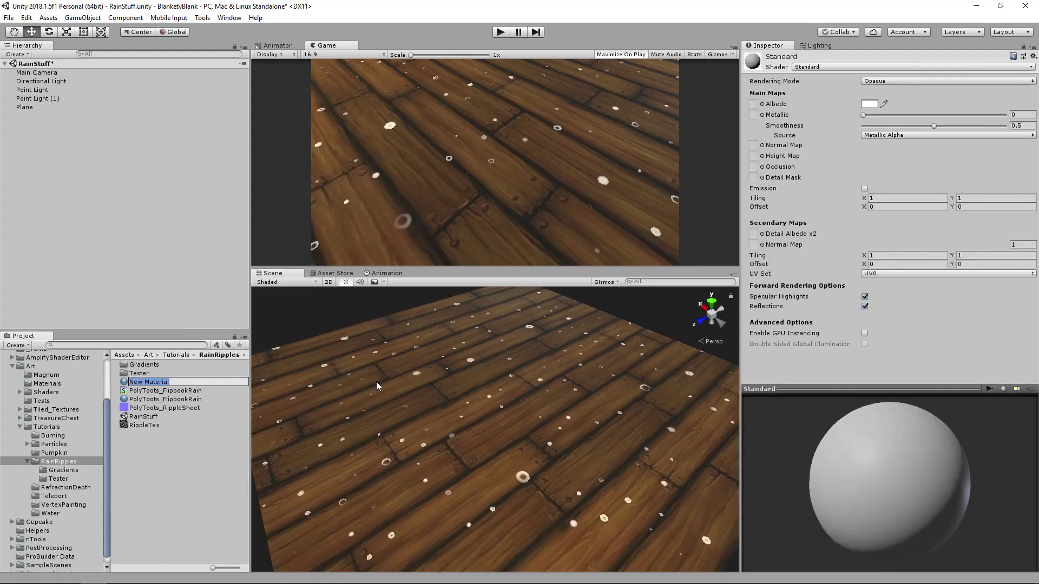
type("PolyToots_ToonRain")
key("Return")
Create an Amplify surface shader in the RainRipples folder and name its file PolyToots_ToonRain.
left_click(160, 459)
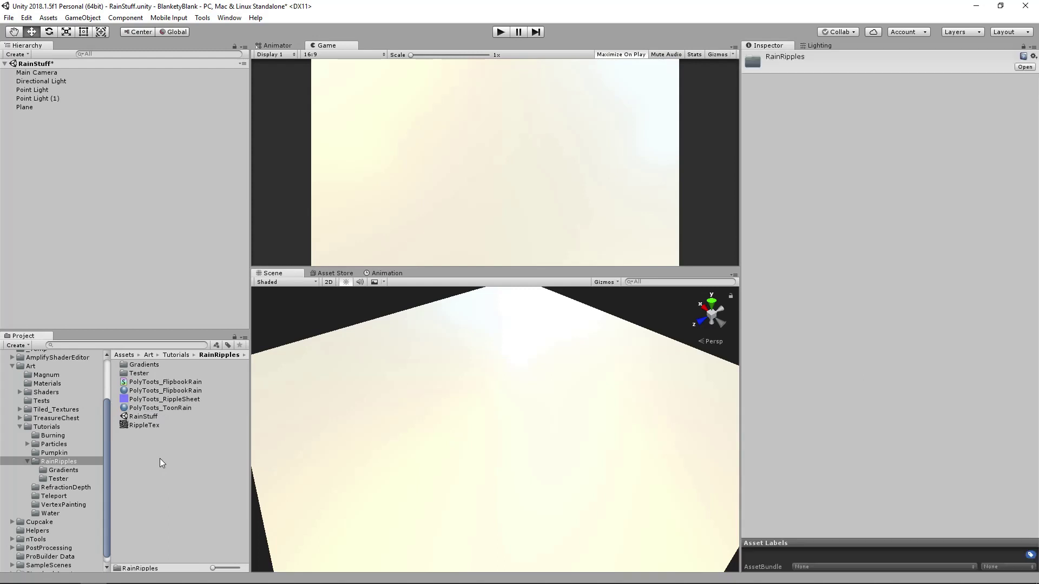
right_click(160, 459)
mouse_move(267, 232)
mouse_move(390, 207)
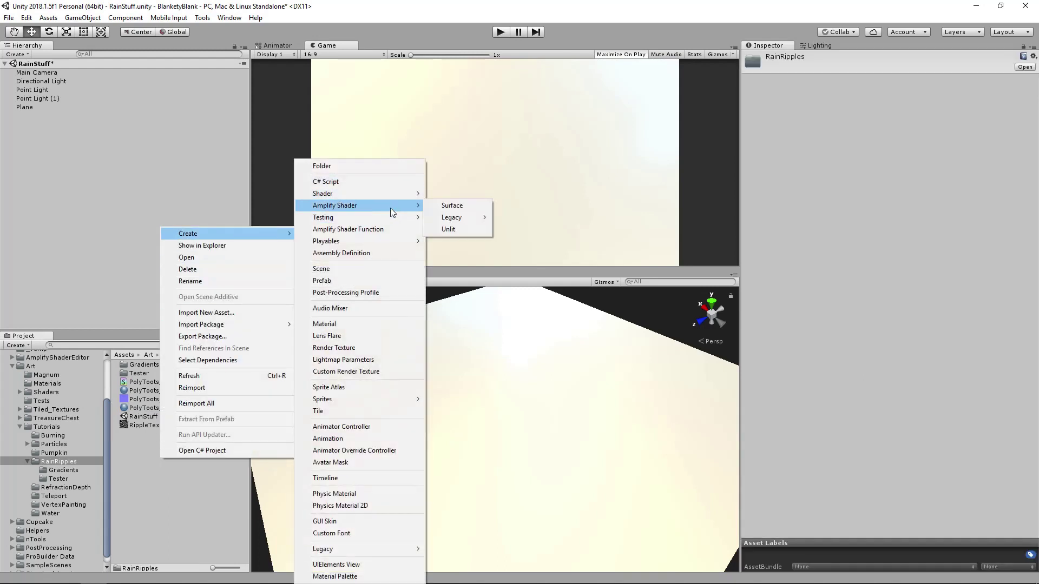
left_click(463, 206)
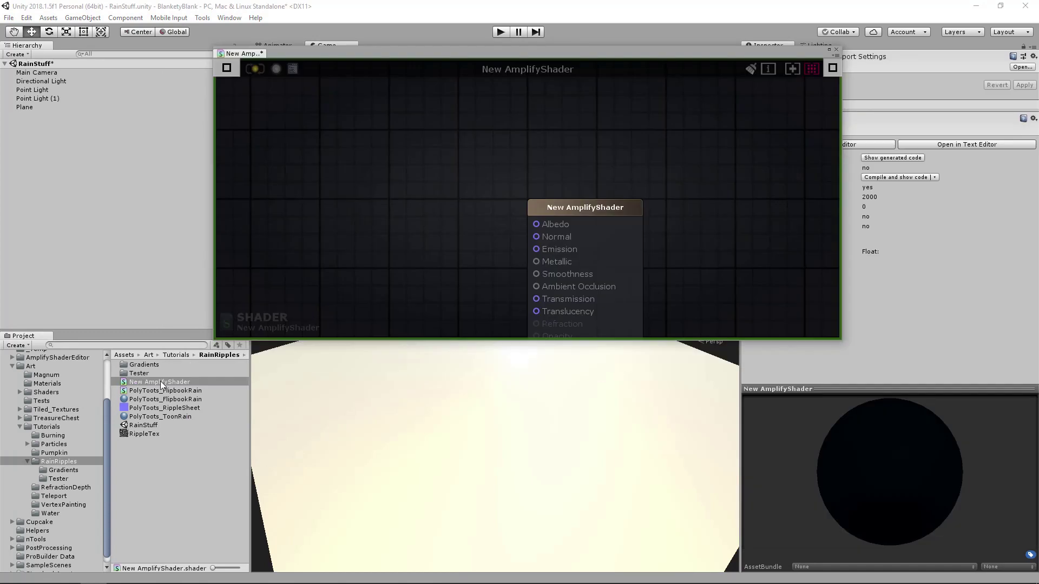
left_click(160, 381)
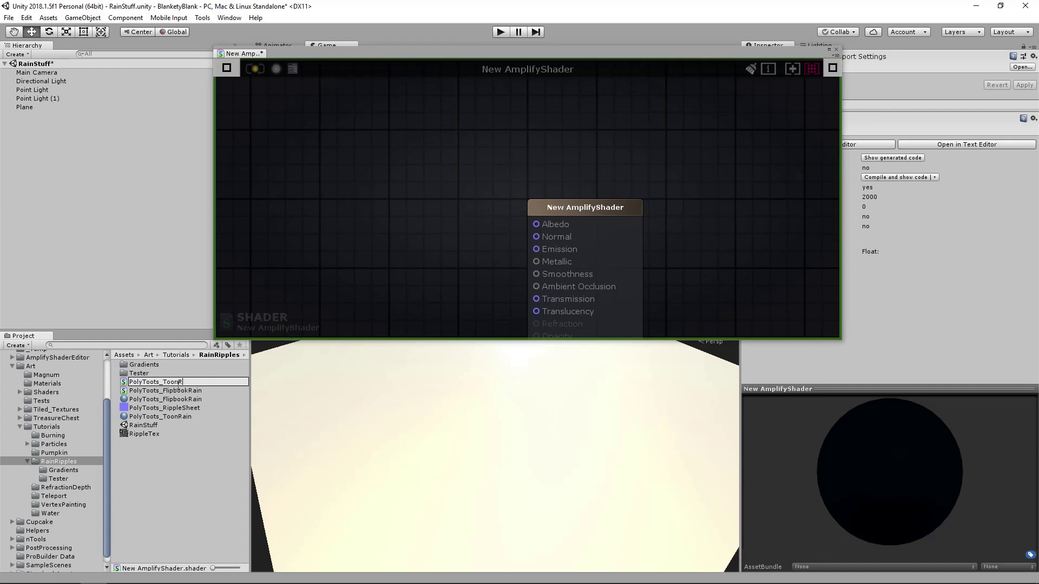
type("PolyToots_ToonRain")
key("Return")
Set the new shader's internal name to PolyToots/Tutorial/ToonRain and close the shader editor.
left_click(227, 69)
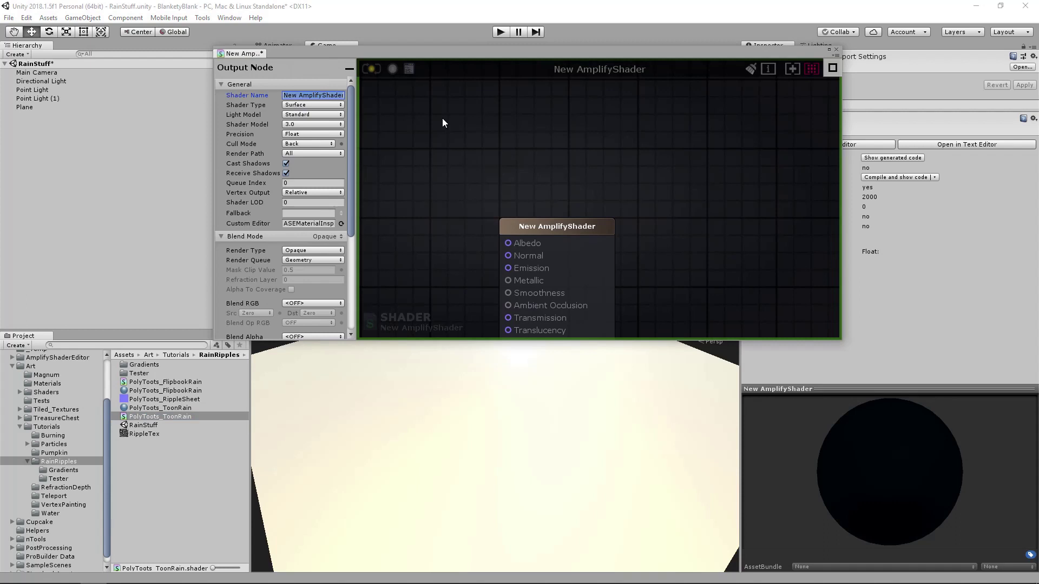
type("PolyToots")
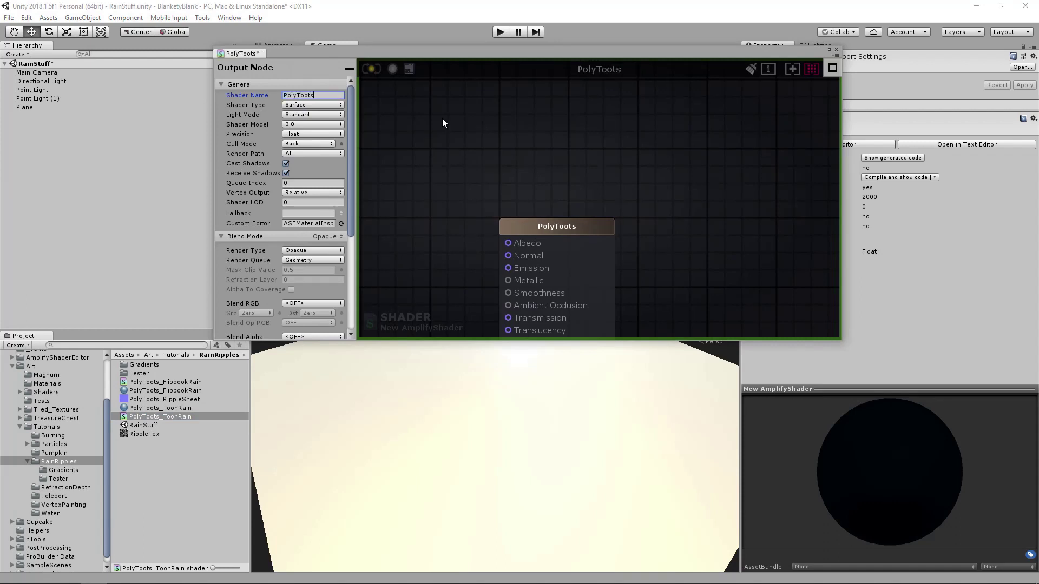
type("/Tutorial")
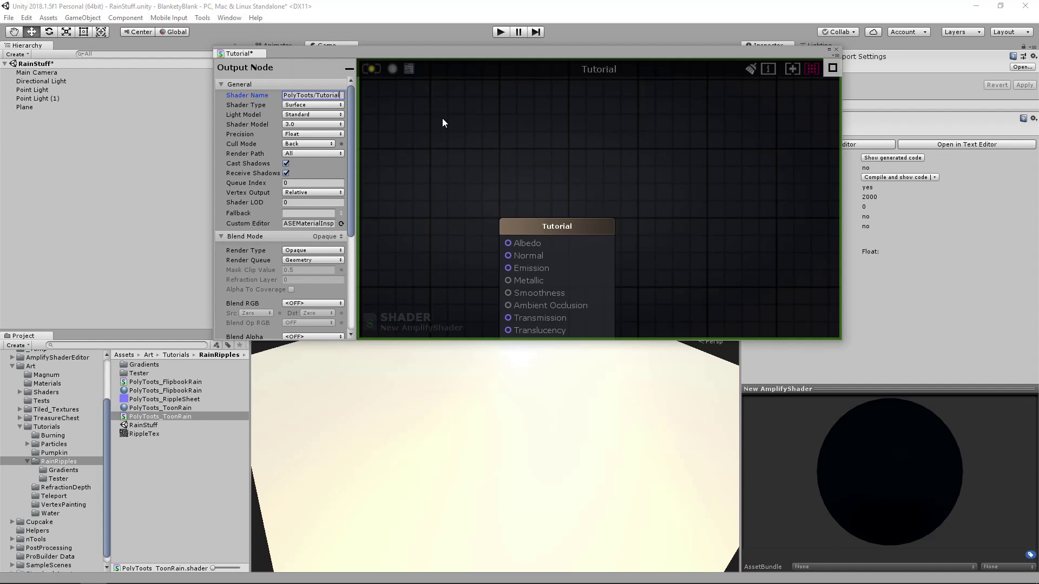
type("/T")
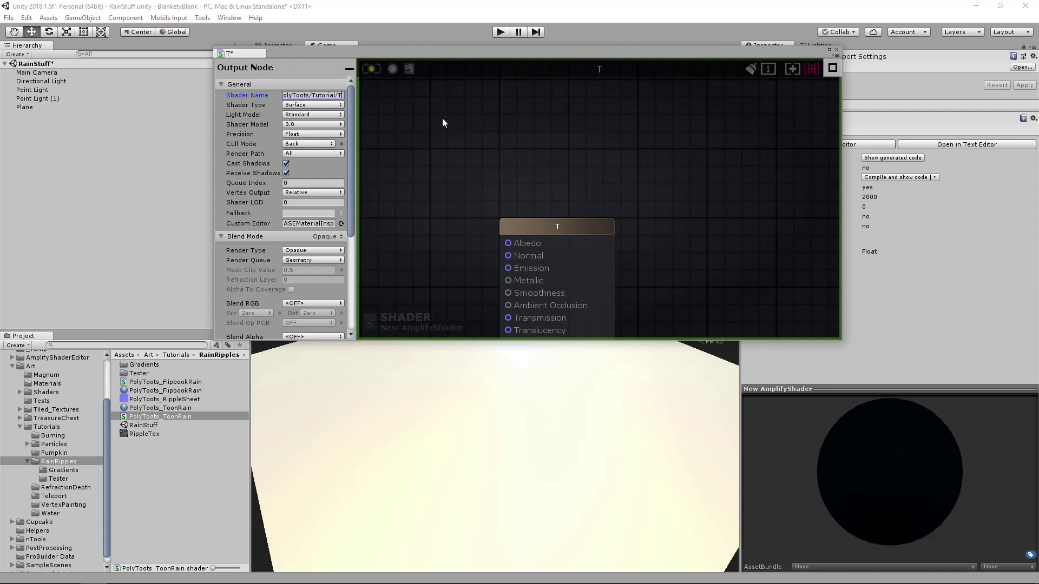
type("oonRain")
middle_click_drag(483, 183, 578, 126)
left_click_drag(467, 56, 366, 55)
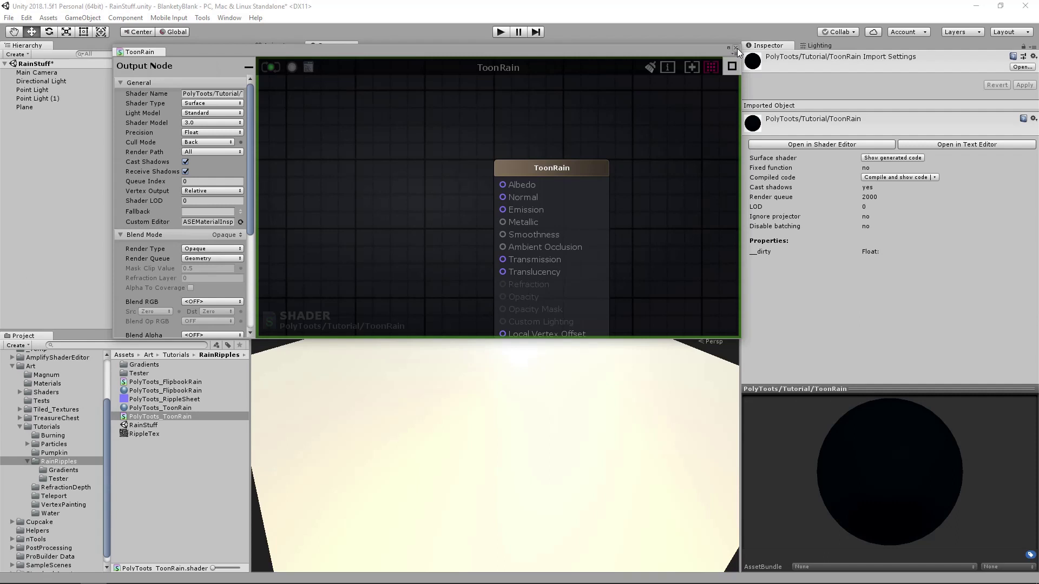
left_click(737, 47)
Switch the plane's PolyToots_ToonRain material to the PolyToots/Tutorial/ToonRain shader and deselect the plane.
left_click_drag(561, 420, 422, 422, "alt")
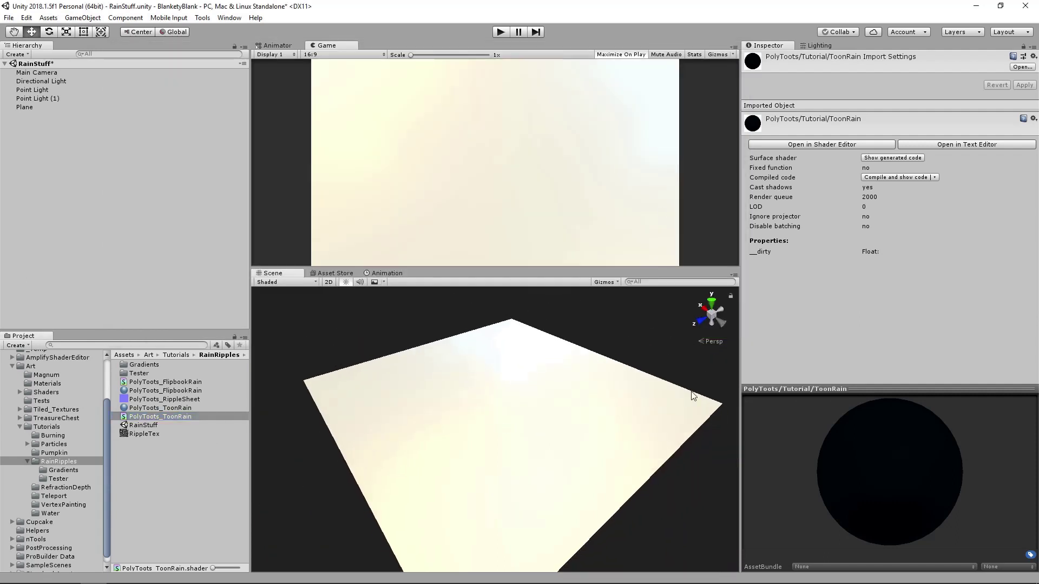
left_click(592, 400)
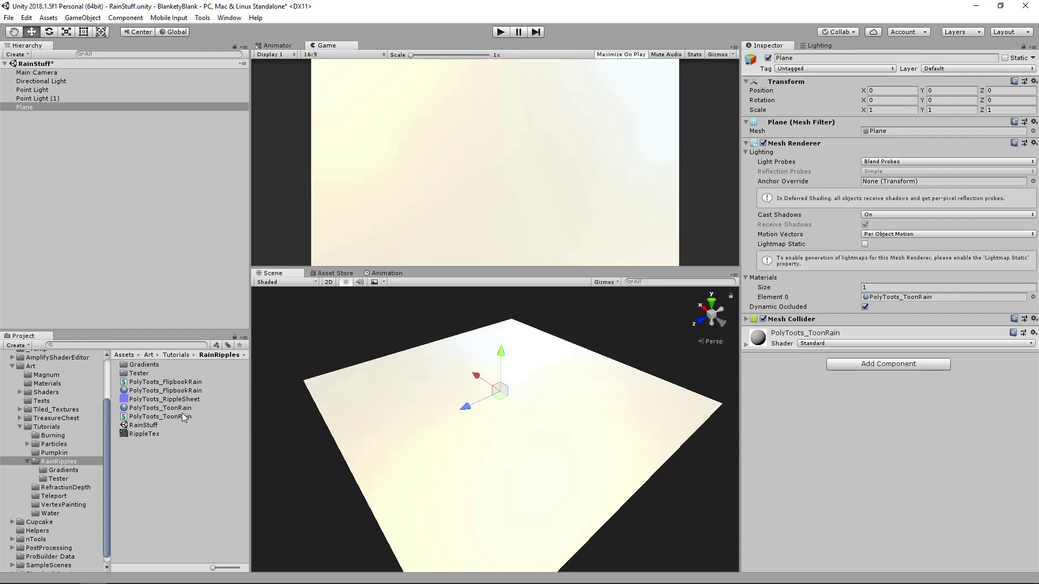
left_click(788, 345)
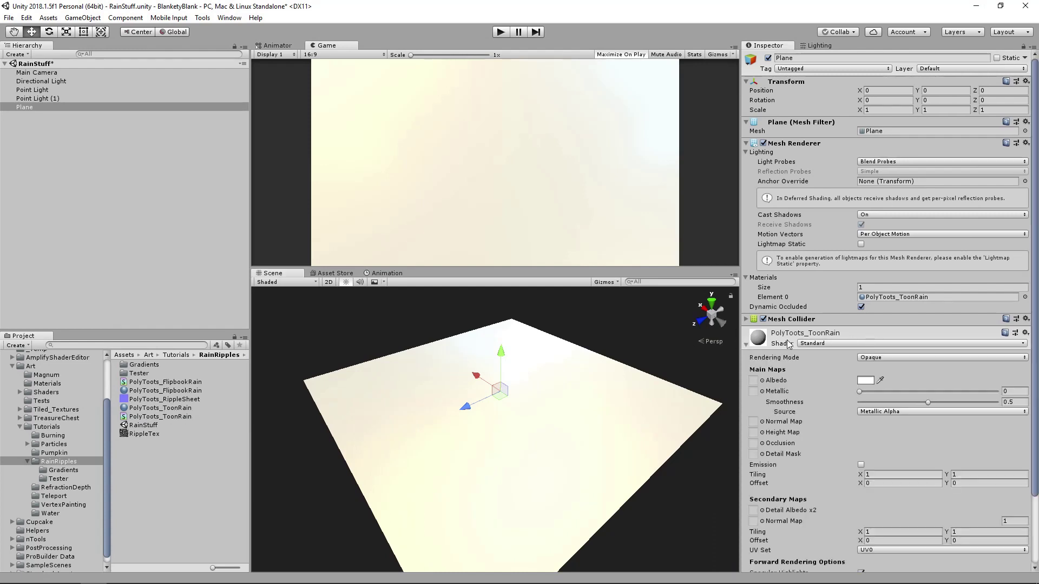
left_click(834, 343)
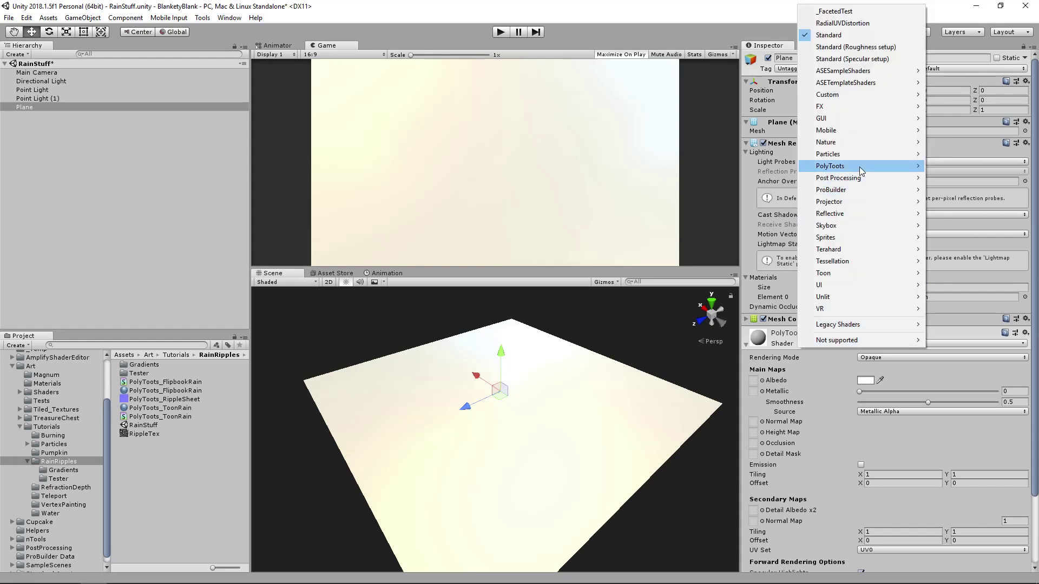
mouse_move(862, 169)
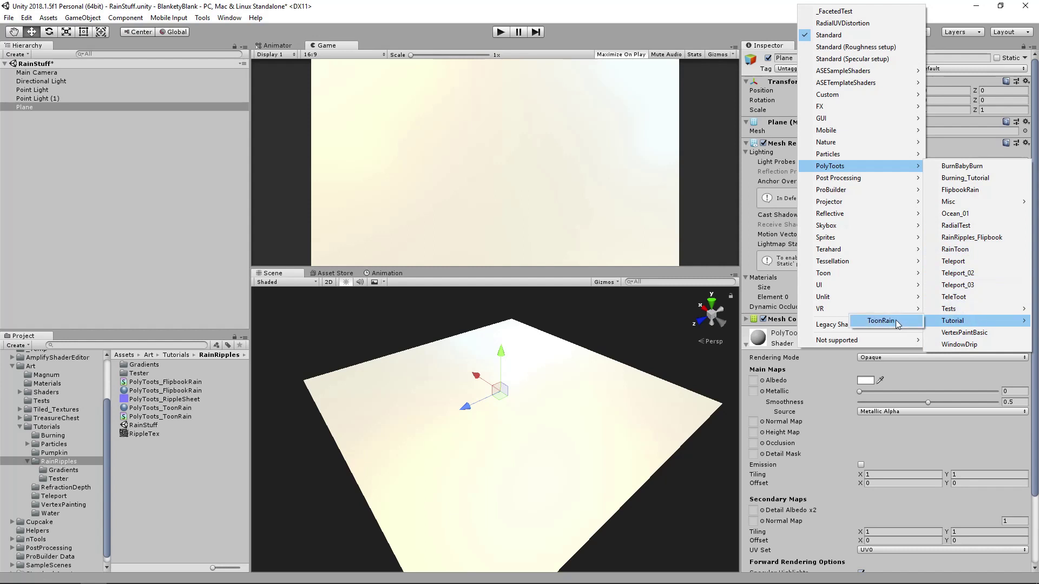
left_click(883, 321)
middle_click_drag(544, 388, 544, 393)
right_click_drag(543, 393, 594, 399, "alt")
mouse_move(594, 399)
left_mouse_down("alt")
mouse_move(563, 397)
mouse_move(577, 391)
left_mouse_up("alt")
left_click(616, 333)
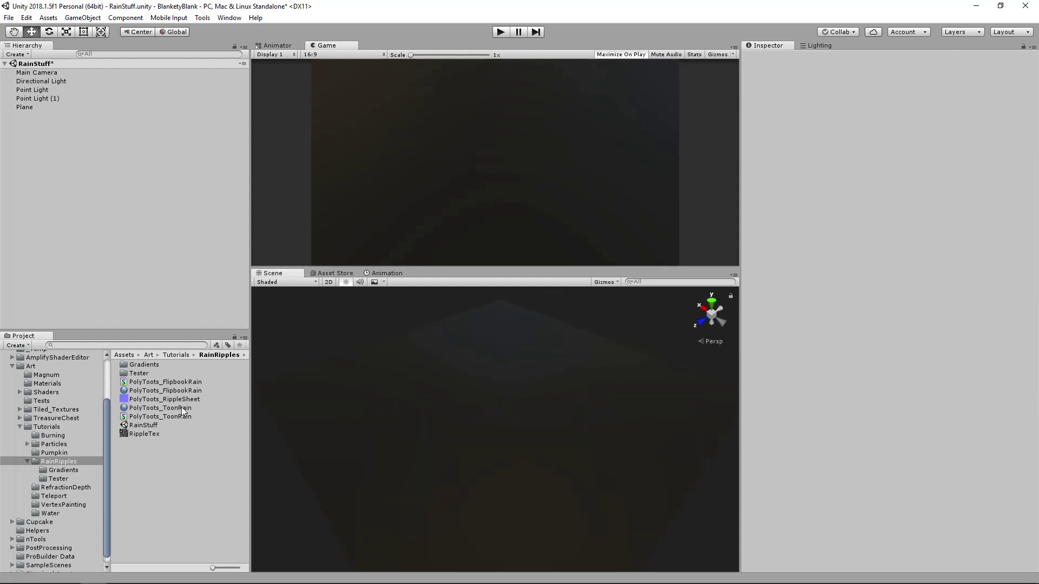
Open the PolyToots_ToonRain shader for editing, dock its editor with the Game view, and enlarge the node canvas area.
left_click(177, 414)
left_click(197, 456)
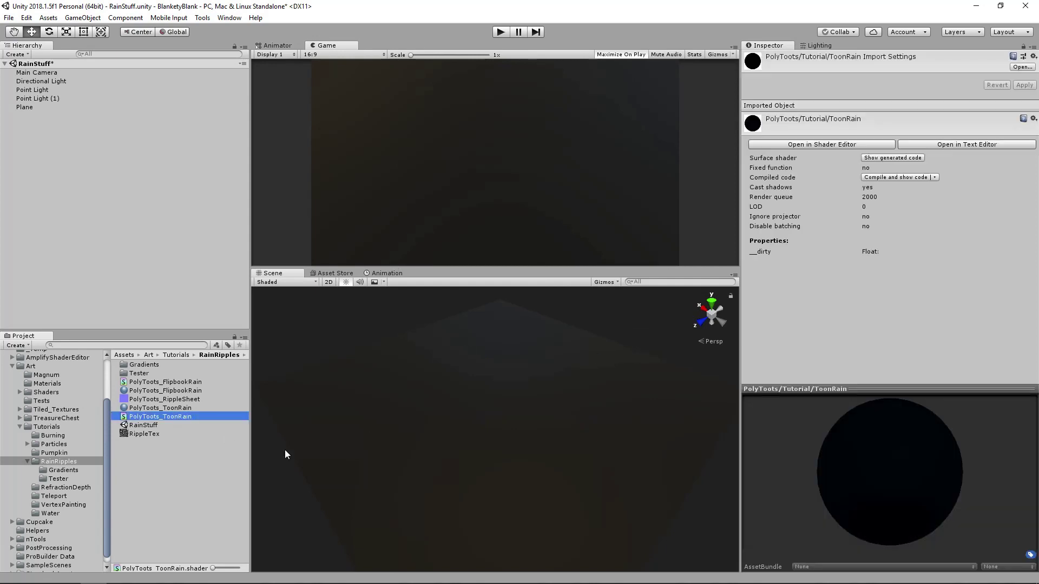
key("Return")
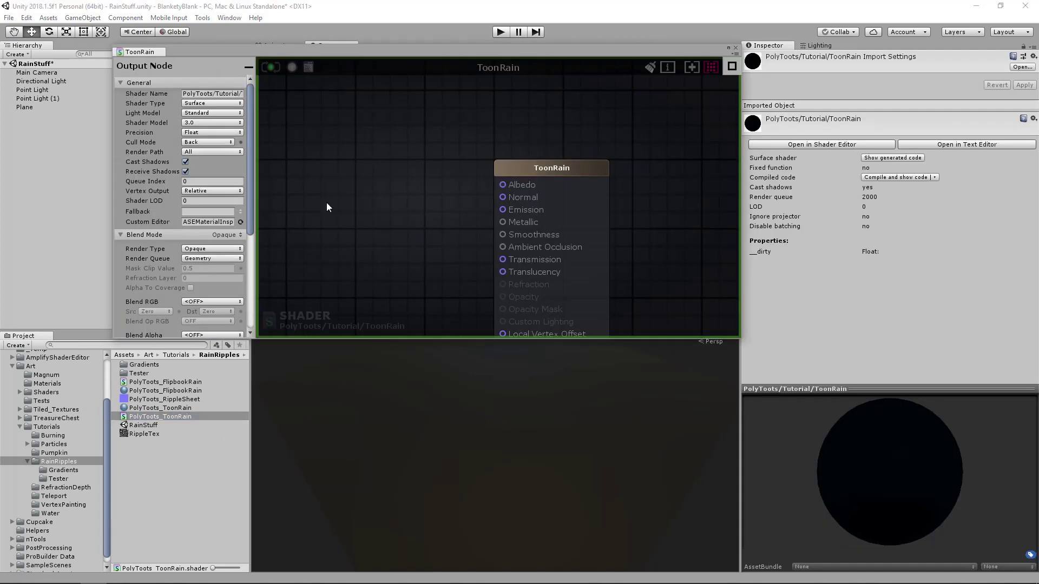
mouse_move(371, 55)
left_mouse_down()
mouse_move(482, 80)
mouse_move(401, 81)
mouse_move(386, 47)
left_mouse_up()
left_click_drag(248, 105, 171, 116)
left_click_drag(761, 160, 820, 162)
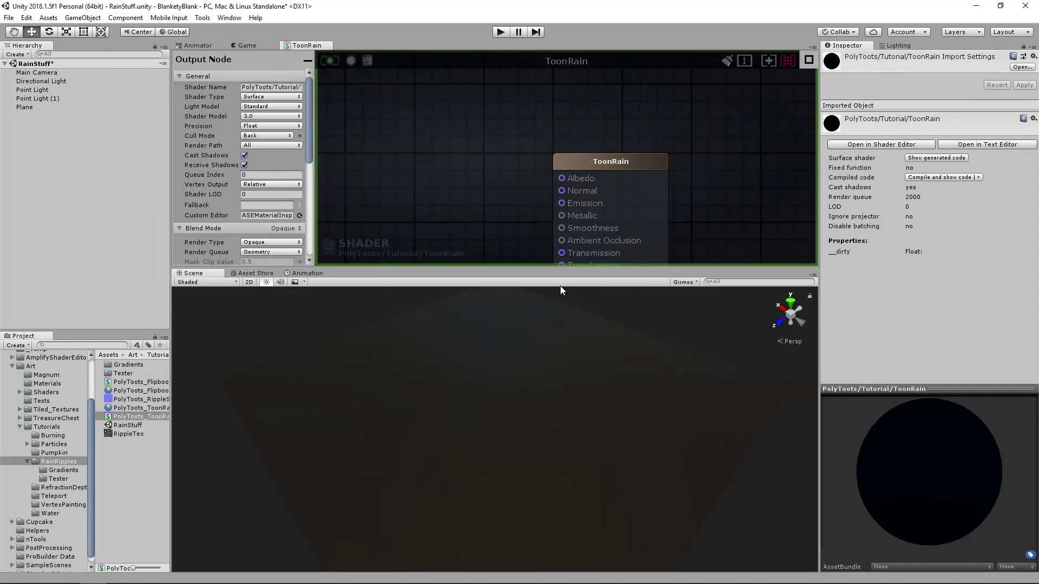
left_click_drag(569, 267, 565, 382)
Add a Texture Sample node to the shader graph and place it well before the ToonRain output node.
scroll(590, 230, "up", 6)
mouse_move(554, 228)
middle_mouse_down()
mouse_move(624, 210)
mouse_move(542, 198)
mouse_move(600, 205)
mouse_move(535, 236)
middle_mouse_up()
scroll(542, 199, "down", 1)
key("t")
left_click(543, 135)
left_click_drag(601, 139, 469, 155)
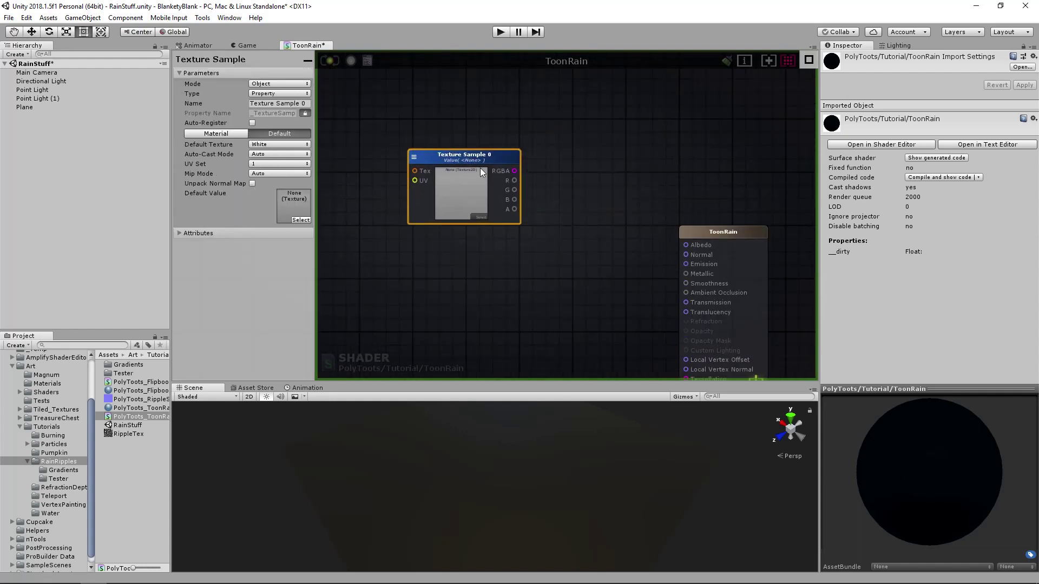
right_click_drag(406, 168, 518, 170)
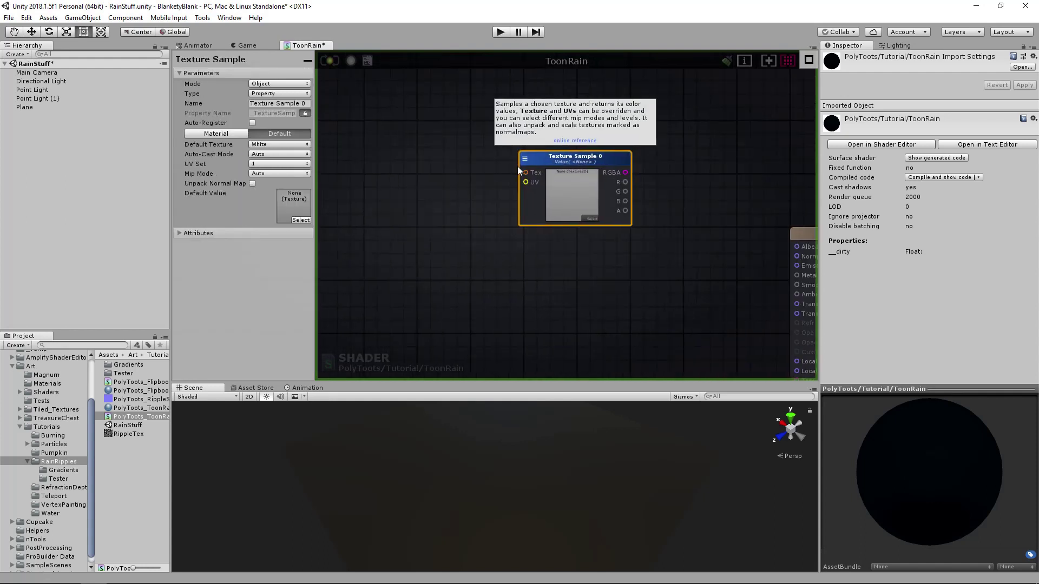
Rename the Texture Sample node to RipplyTexture.
left_click(297, 103)
left_click_drag(309, 103, 216, 94)
type("RipplyTexture")
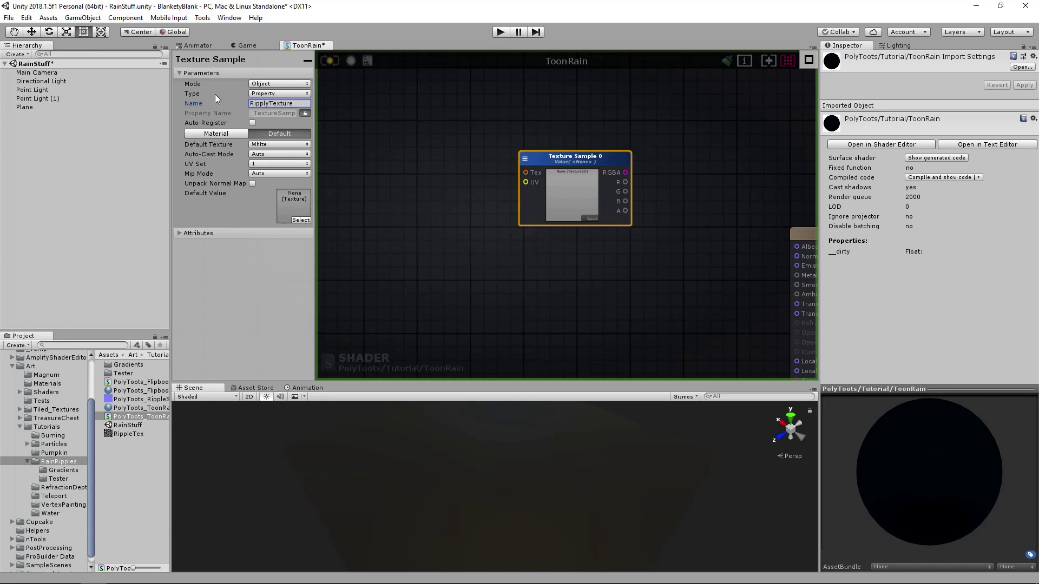
left_click(525, 171)
Connect RipplyTexture's RGBA output to the ToonRain Albedo input and update the shader.
left_click_drag(573, 158, 472, 177)
middle_click_drag(546, 243, 469, 212)
left_click_drag(447, 161, 720, 215)
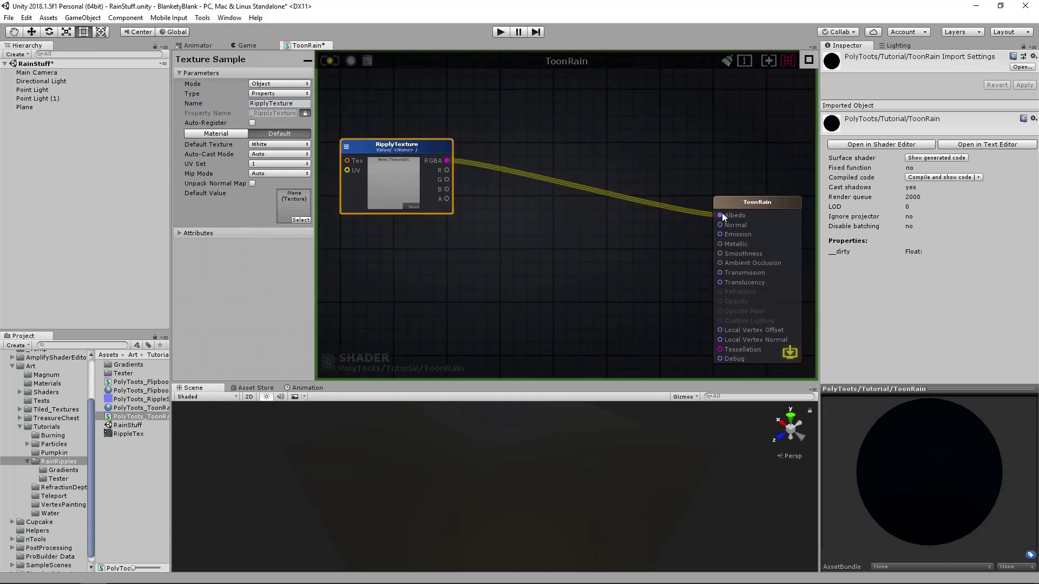
left_click(329, 60)
Assign the RippleTex texture to RipplyTexture in the plane's material and enlarge the Scene view for a closer preview.
left_click(509, 478)
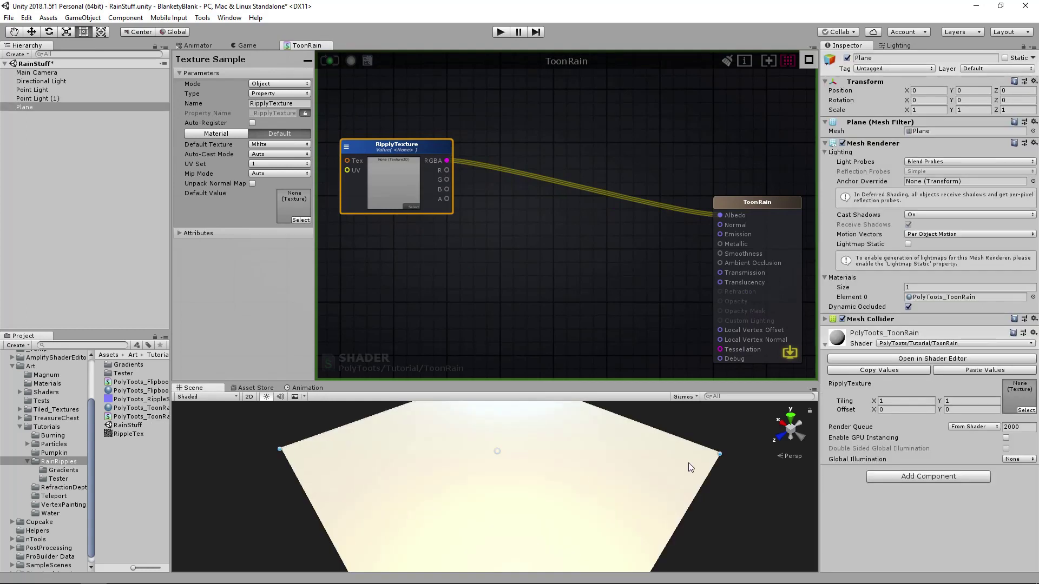
left_click_drag(128, 433, 1020, 392)
mouse_move(490, 469)
left_mouse_down("alt")
mouse_move(559, 496)
mouse_move(628, 496)
mouse_move(596, 476)
mouse_move(504, 478)
left_mouse_up("alt")
scroll(629, 496, "up", 5)
scroll(596, 476, "down", 5)
left_click_drag(541, 385, 536, 342)
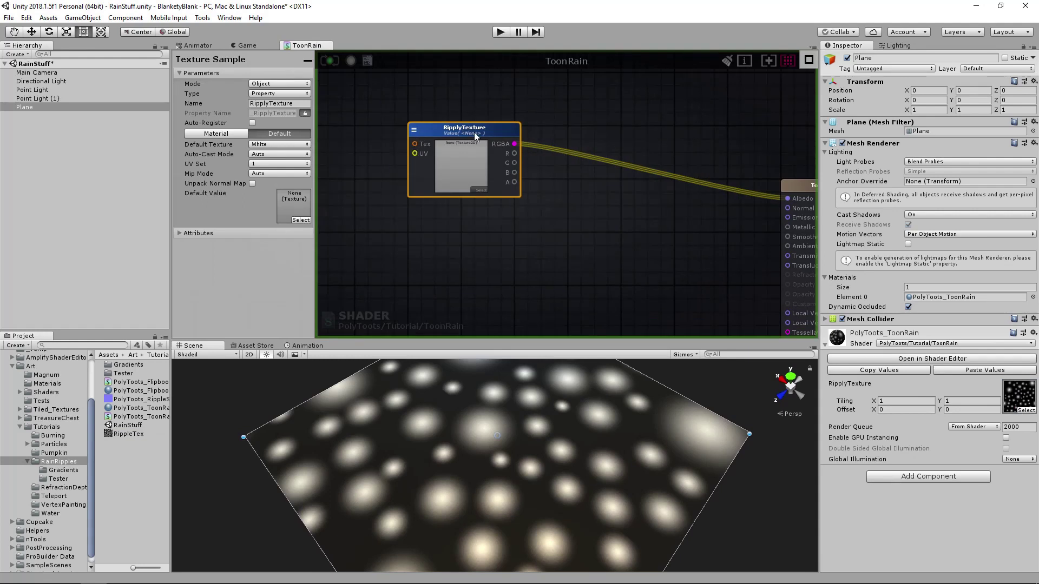
Reposition the RipplyTexture node and add a Texture Coordinates node in front of it.
middle_click_drag(534, 188, 716, 215)
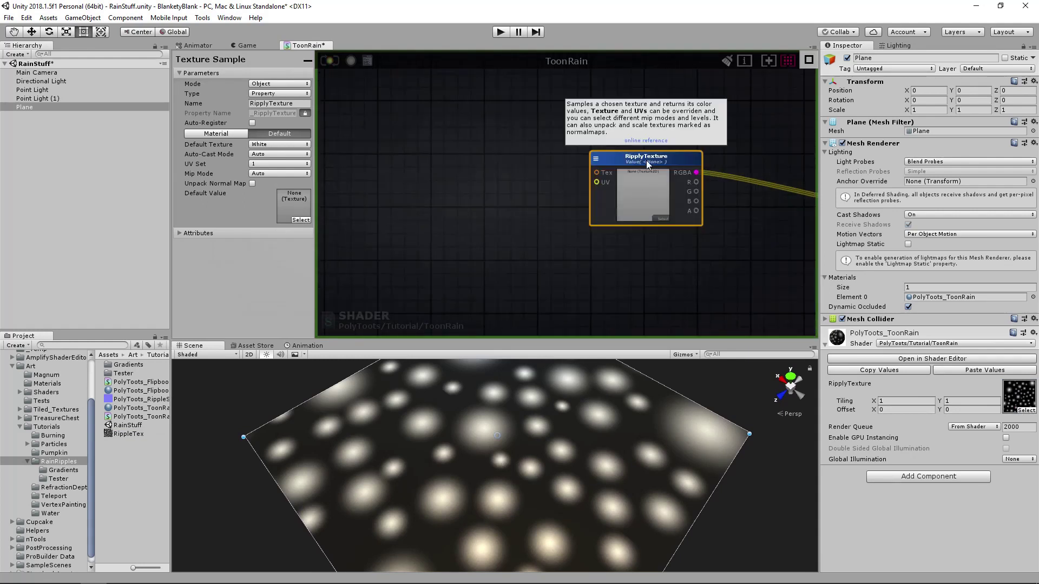
left_click_drag(653, 159, 556, 192)
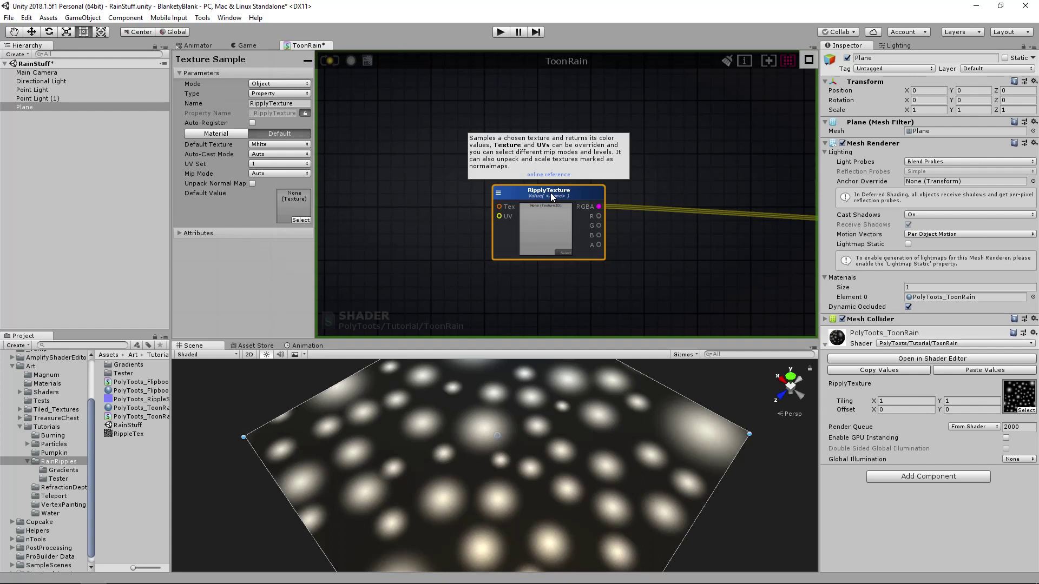
middle_click_drag(380, 208, 508, 210)
middle_click_drag(593, 220, 545, 228)
left_click(484, 194)
key("u")
left_click(470, 177)
mouse_move(498, 180)
left_mouse_down()
mouse_move(488, 174)
mouse_move(505, 174)
left_mouse_up()
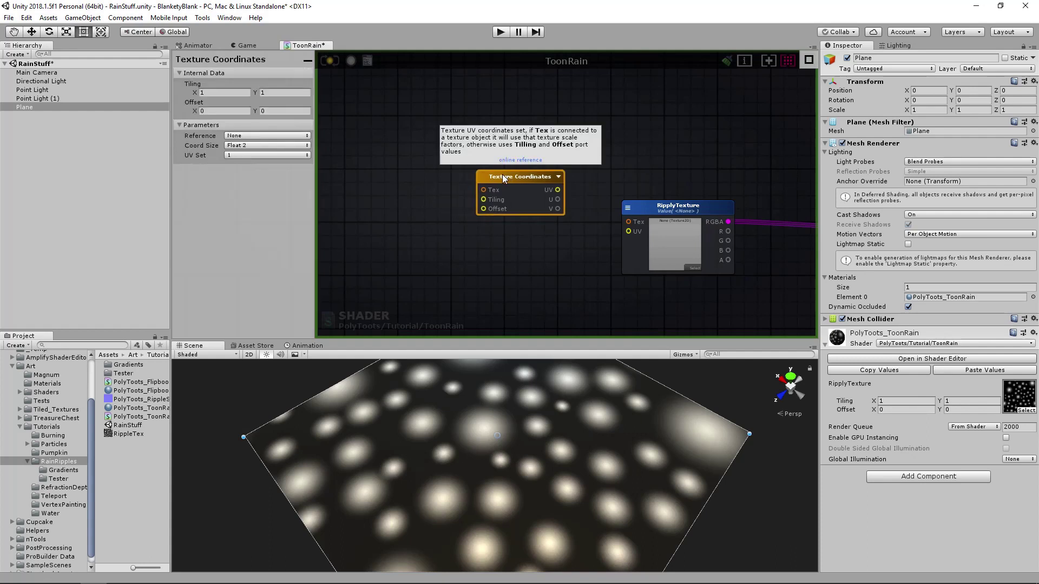
Add a Float node before Texture Coordinates, name it RippleTiling and set its type to Property.
middle_click_drag(397, 169, 460, 186)
left_click(460, 186)
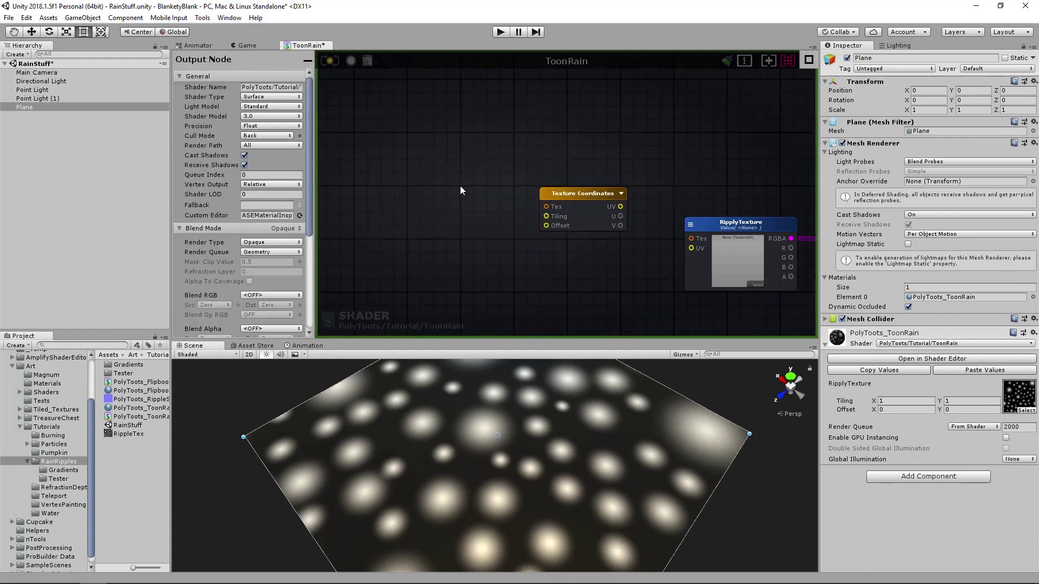
key("1")
left_click(460, 186)
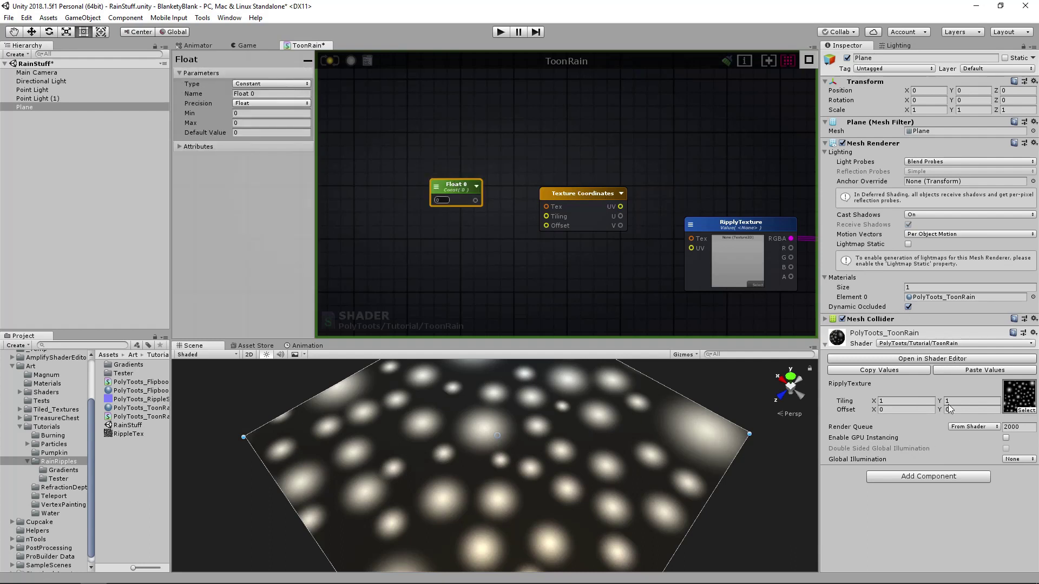
left_click(279, 94)
type("RippleTiling")
left_click(269, 84)
left_click(264, 107)
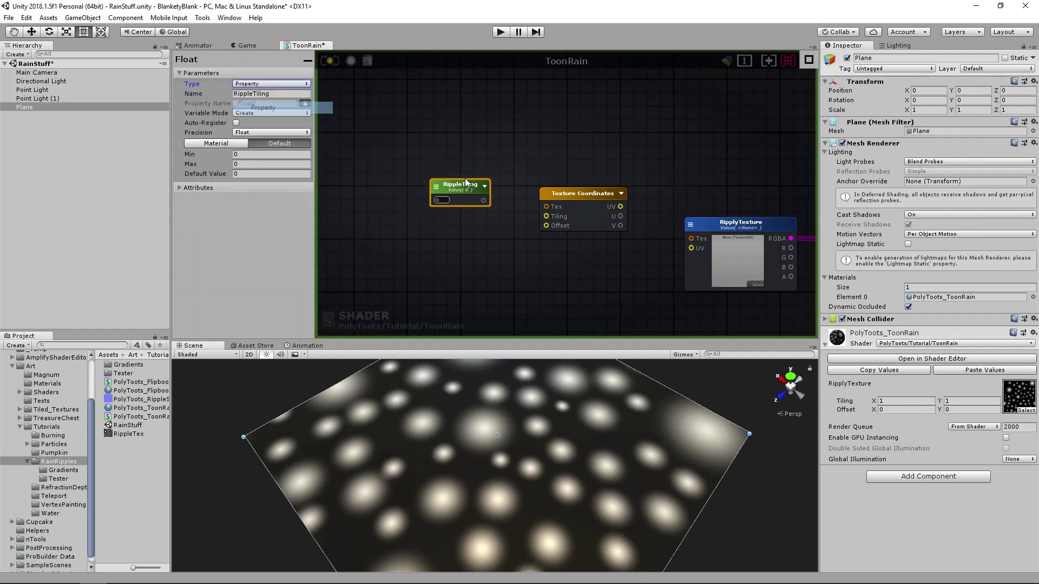
Wire RippleTiling to Texture Coordinates' Tiling and its UV output to RipplyTexture's UV, and give RippleTiling a default value of 1.
left_click_drag(483, 200, 546, 216)
left_click_drag(620, 206, 718, 223)
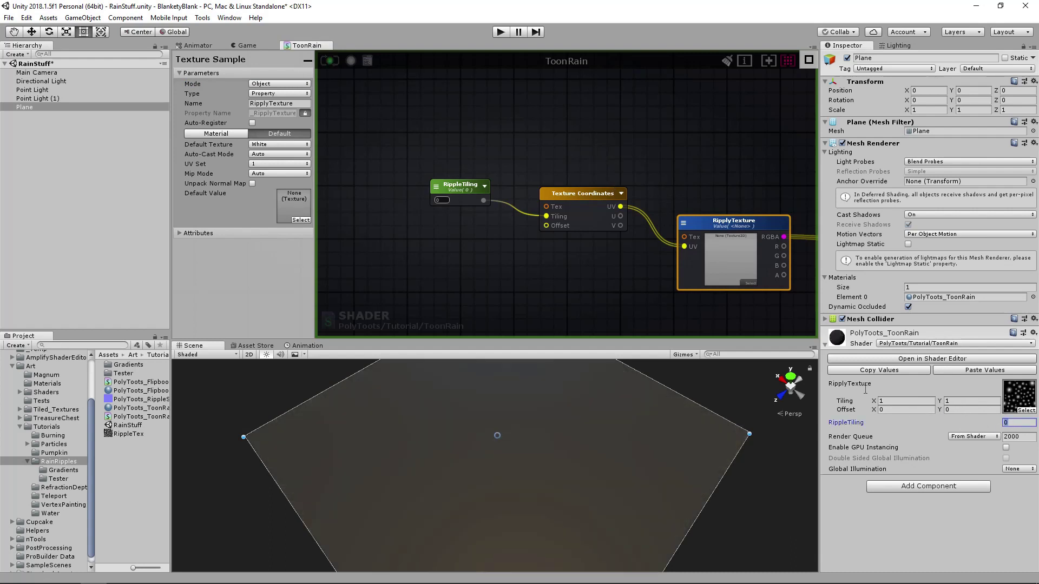
left_click(465, 193)
left_click(252, 175)
type("1")
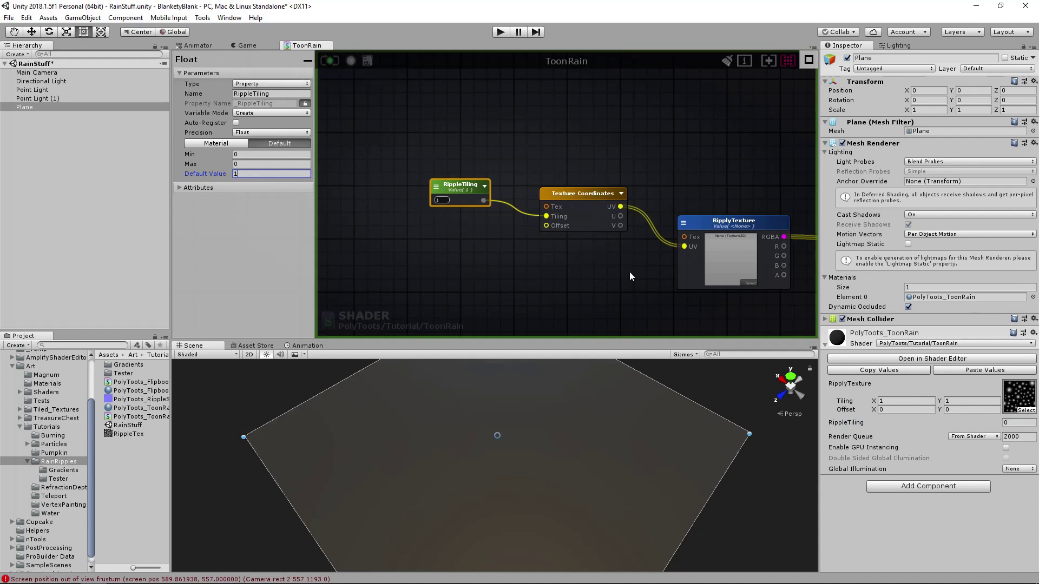
Set RippleTiling to 1 in the plane's material.
left_click(1018, 423)
type("1")
key("Tab")
right_click_drag(712, 487, 705, 482)
left_click_drag(704, 482, 967, 426, "alt")
type("1")
Move the RippleTiling, Texture Coordinates and RipplyTexture nodes as a group, leaving room before the ToonRain output node.
middle_click_drag(551, 187, 452, 168)
left_click_drag(359, 125, 664, 313)
left_click_drag(595, 223, 608, 221)
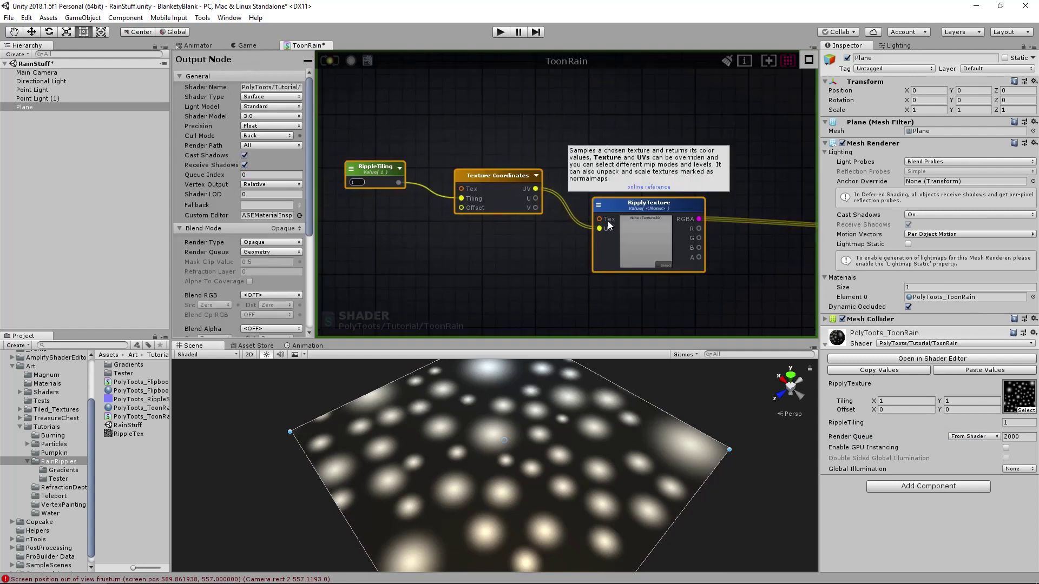
middle_click_drag(640, 161, 603, 152)
scroll(598, 151, "down", 3)
left_click_drag(381, 120, 614, 237)
left_click_drag(607, 194, 603, 190)
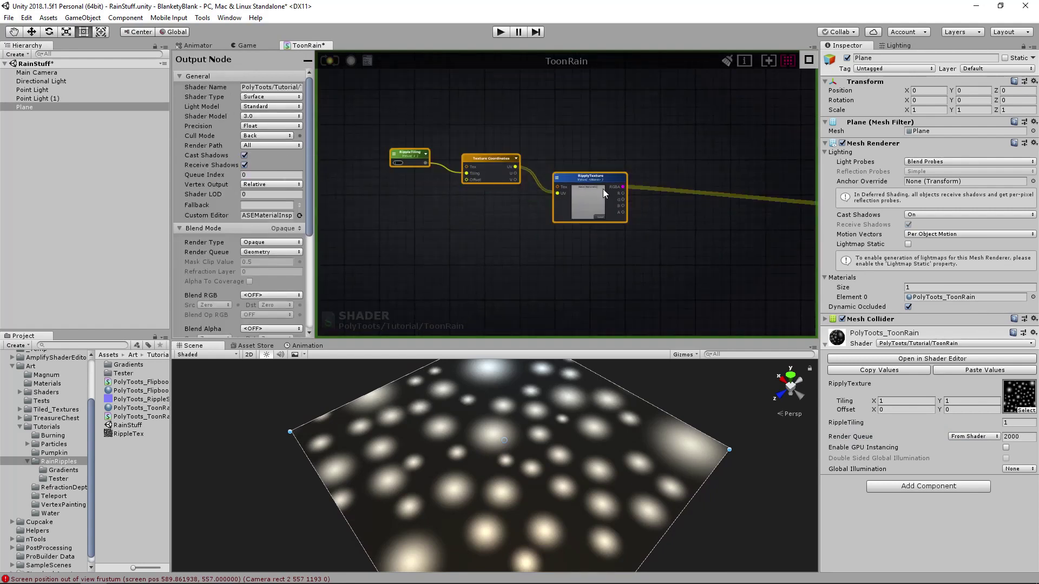
right_click_drag(603, 190, 563, 203)
right_click_drag(645, 172, 567, 187)
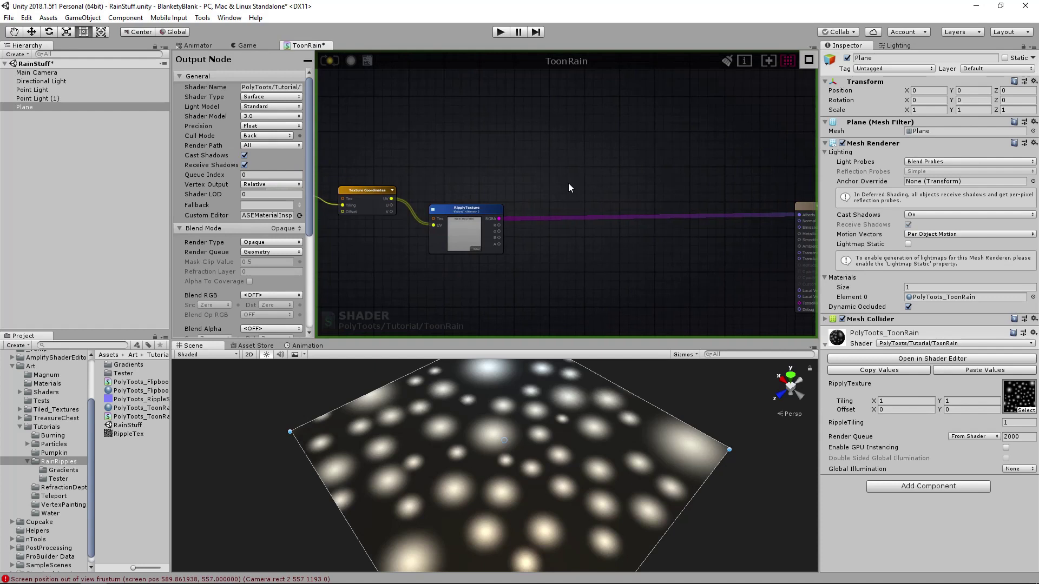
Add a Panner node to the graph and place it above and beyond the RipplyTexture node.
middle_click_drag(541, 182, 586, 174)
scroll(586, 174, "up", 3)
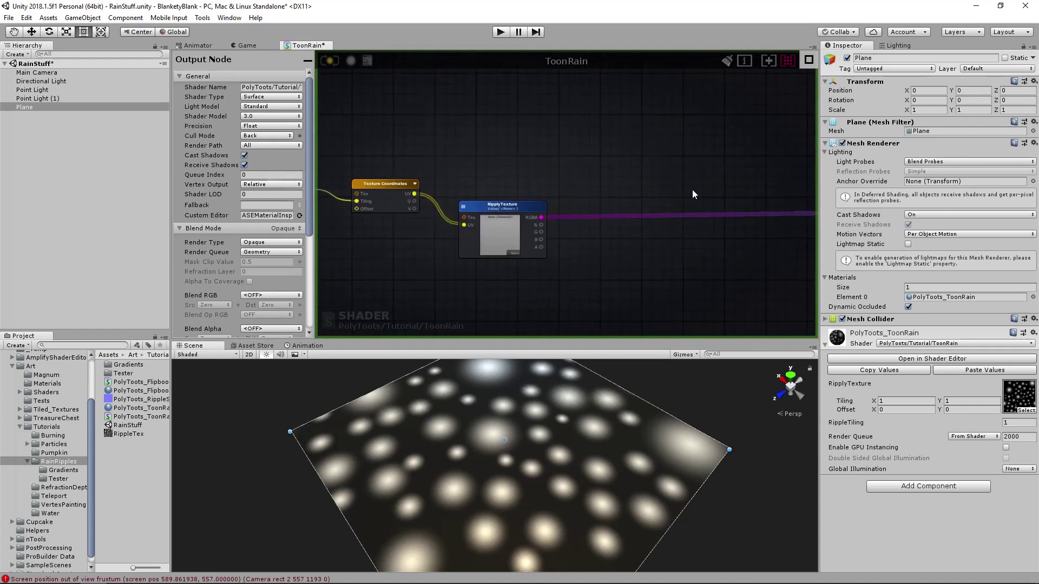
right_click_drag(542, 160, 583, 157)
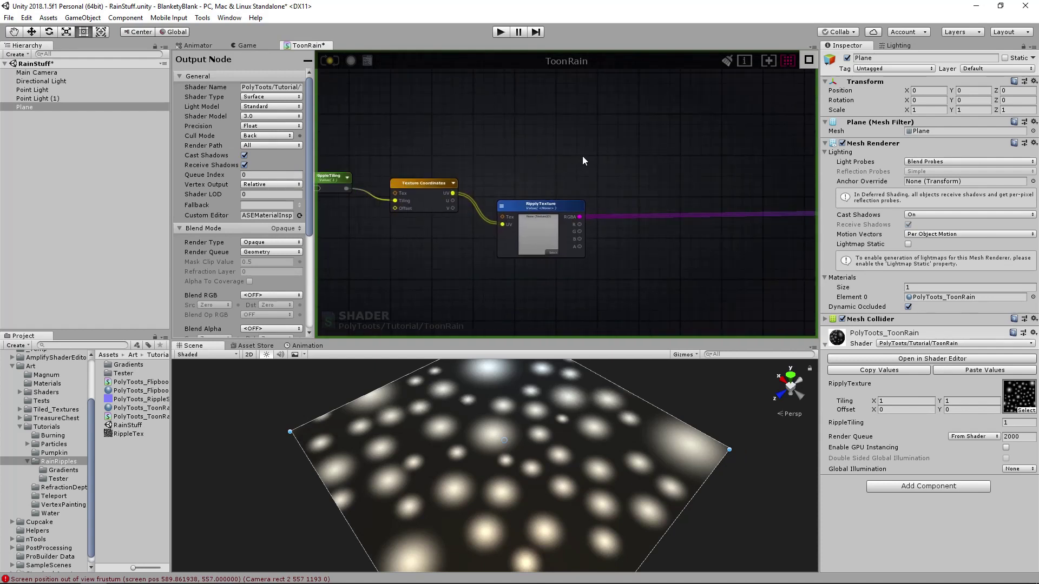
right_click(583, 156)
type("panner")
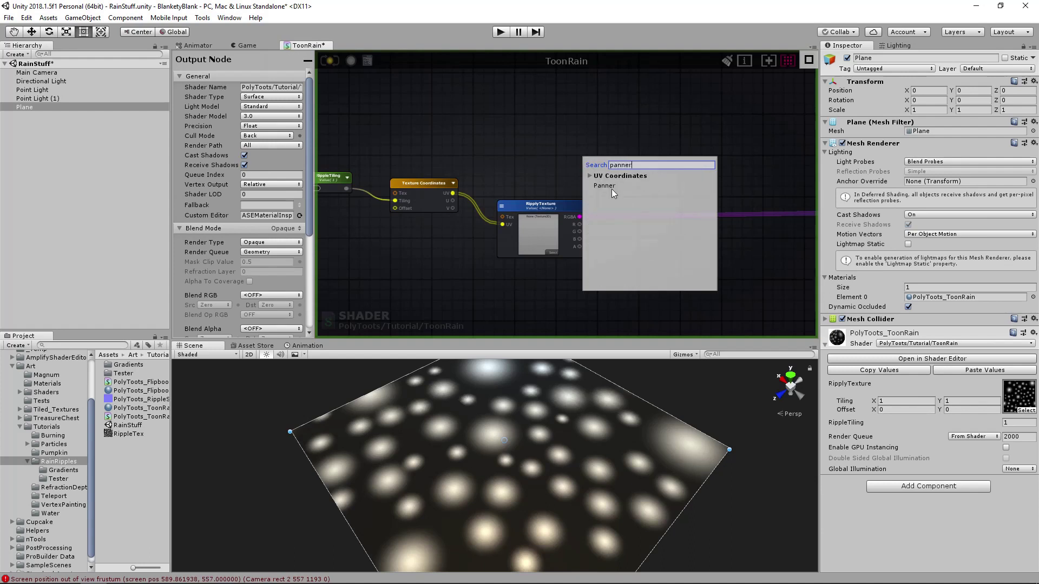
left_click(605, 186)
left_click_drag(609, 161, 653, 153)
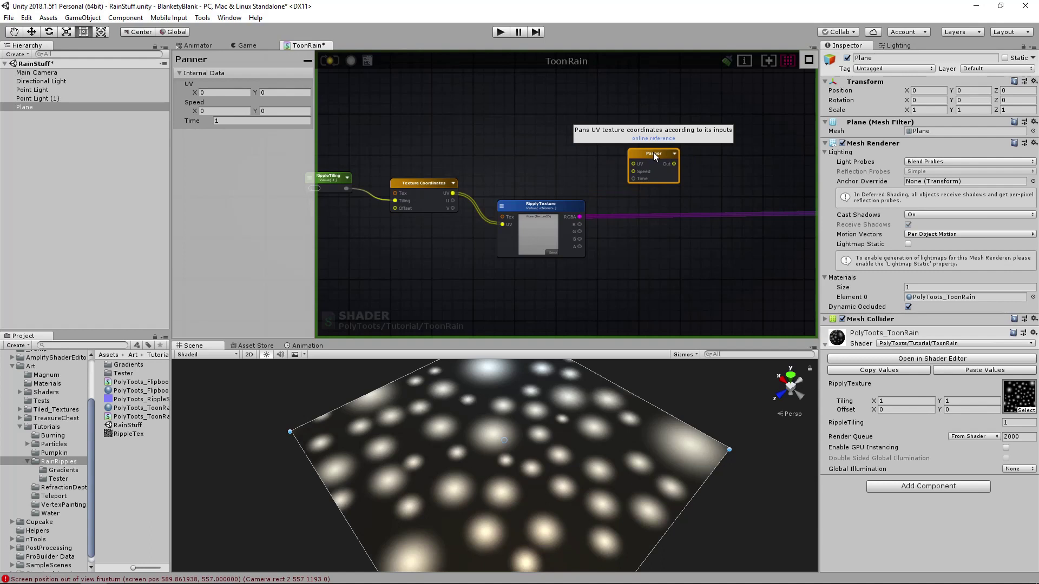
left_click_drag(654, 153, 647, 146)
middle_click_drag(595, 128, 621, 176)
middle_click_drag(552, 146, 560, 170)
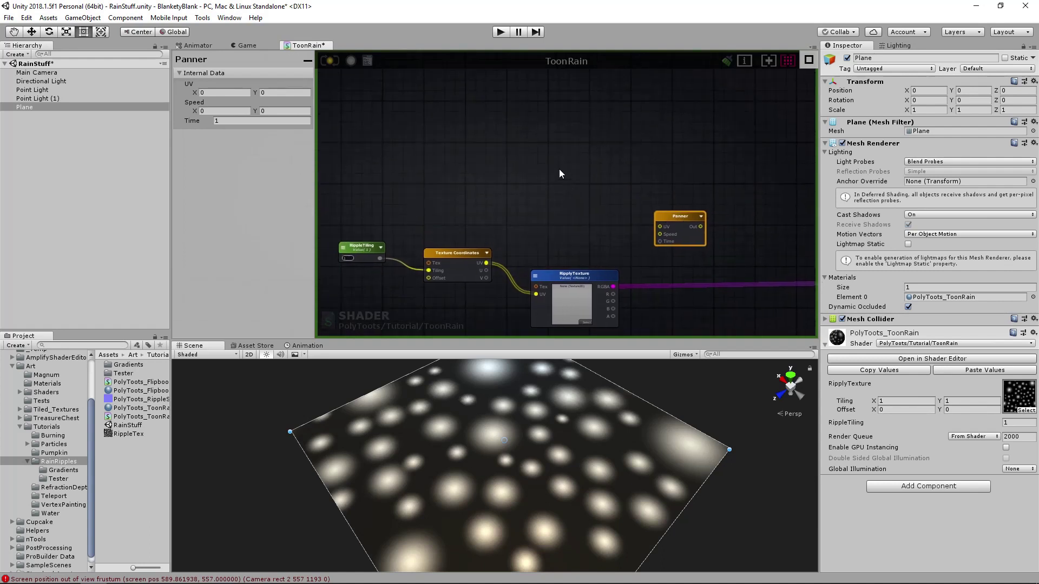
Add a second Texture Coordinates node and place it above and in front of the Panner node.
left_click(566, 159)
key("u")
left_click(572, 160)
left_click_drag(600, 162, 562, 151)
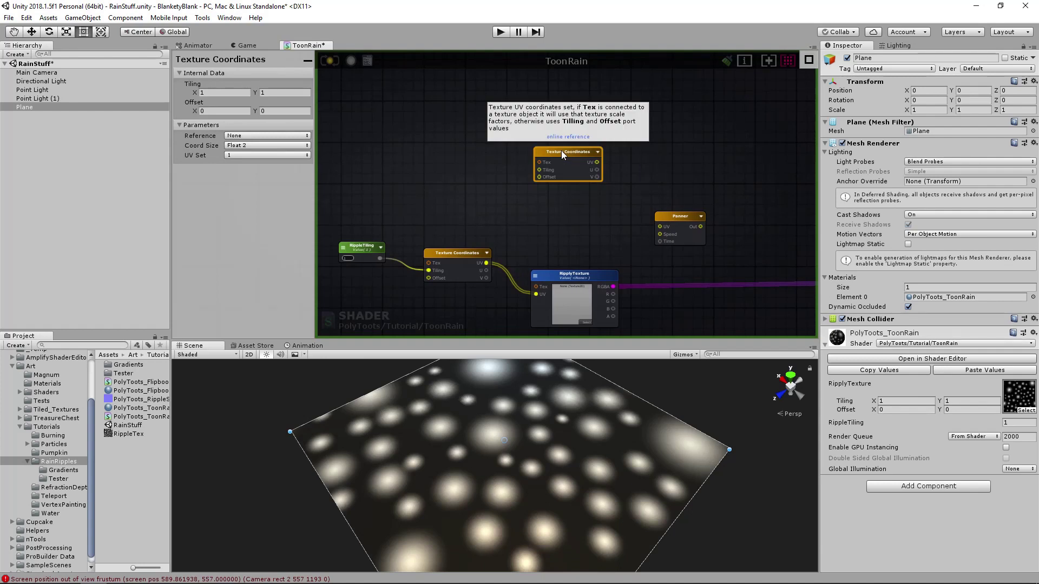
left_click_drag(560, 150, 588, 142)
middle_click_drag(691, 208, 607, 193)
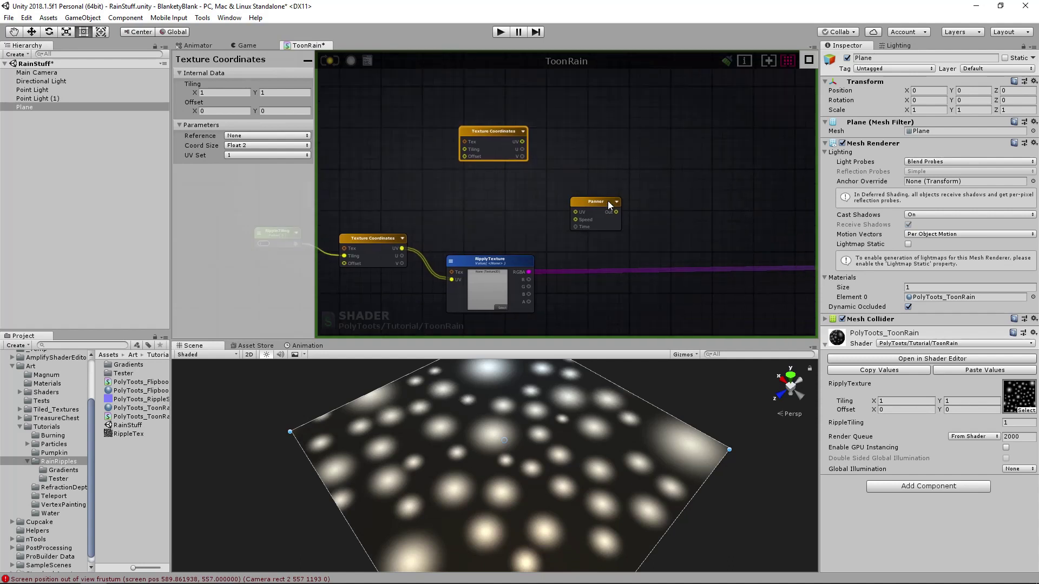
Connect the new Texture Coordinates' UV output to the Panner's UV and RipplyTexture's RGBA output to its Speed.
left_click_drag(522, 141, 576, 211)
mouse_move(595, 202)
left_mouse_down()
mouse_move(579, 213)
mouse_move(609, 197)
left_mouse_up()
middle_click_drag(538, 221, 609, 215)
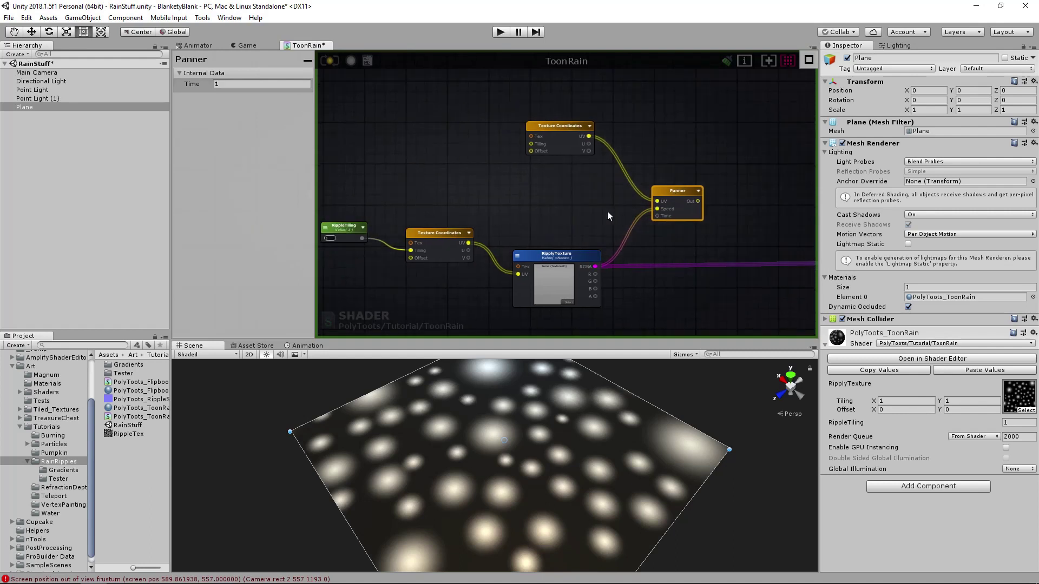
Space the RippleTiling node and its connected Texture Coordinates node farther from RipplyTexture.
middle_click_drag(414, 232, 573, 231)
left_click_drag(443, 195, 603, 255)
middle_click_drag(698, 221, 514, 222)
left_click(534, 203)
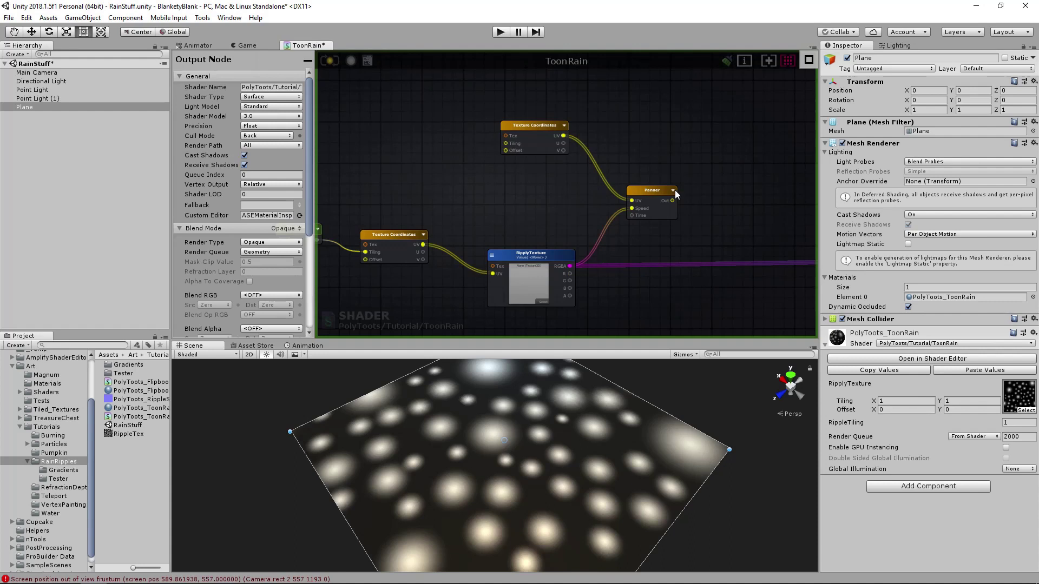
Raise the upper Texture Coordinates node and bring the Panner node slightly closer to it.
left_click(657, 191)
left_click_drag(657, 191, 657, 187)
left_click_drag(541, 122, 539, 111)
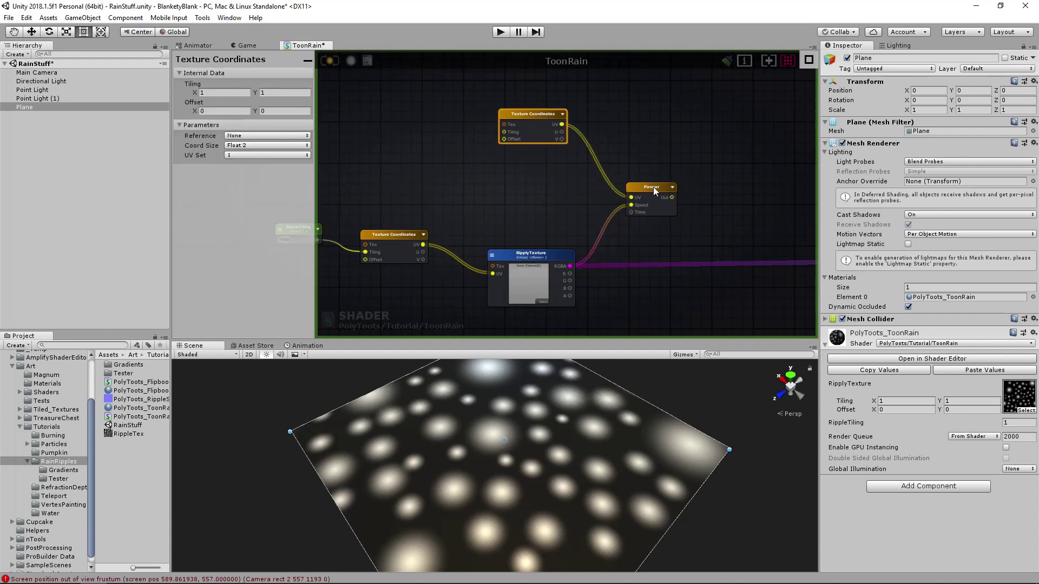
left_click_drag(654, 187, 645, 182)
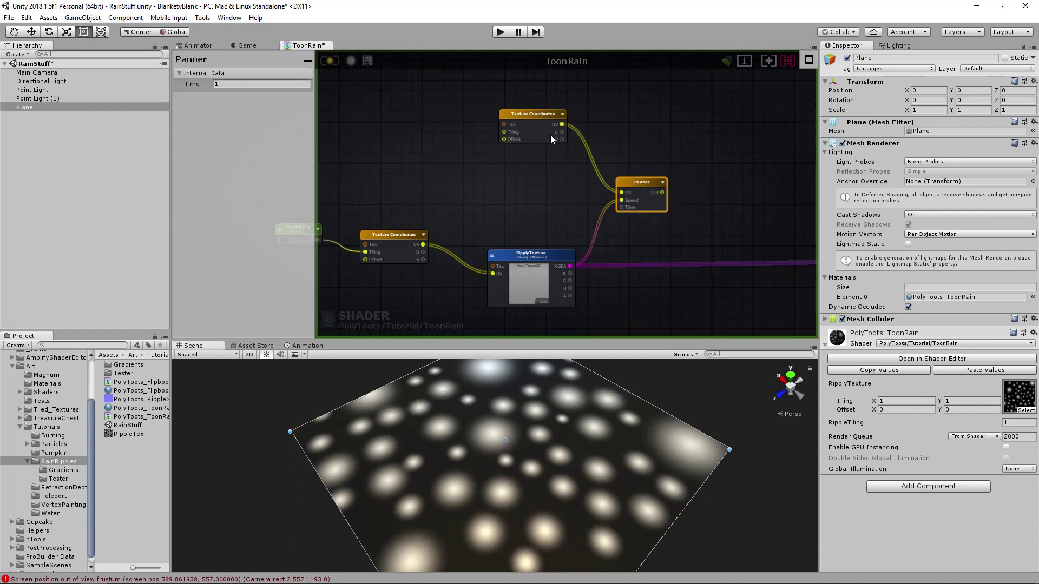
left_click(537, 115)
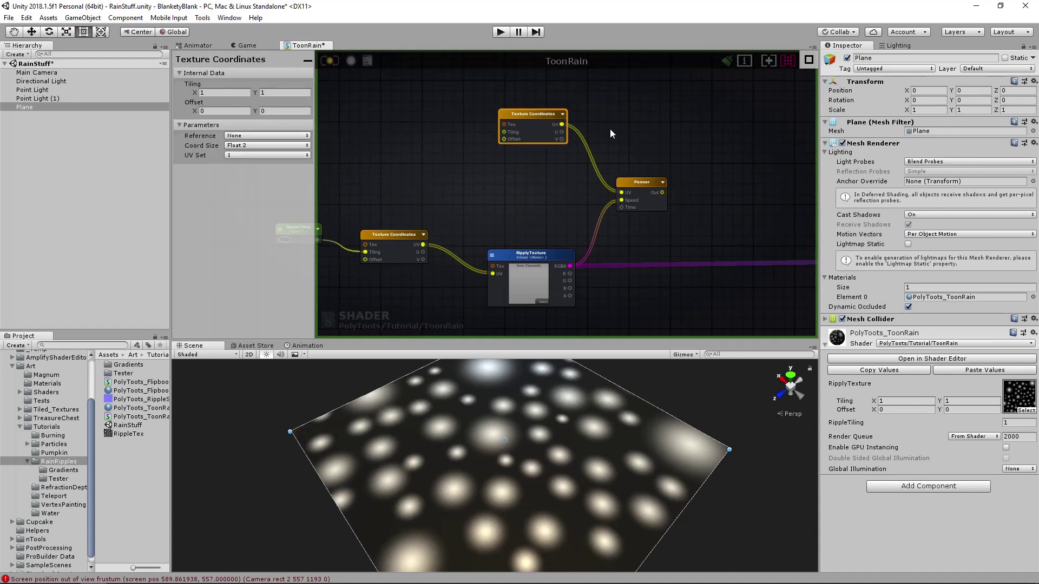
left_click_drag(647, 187, 640, 191)
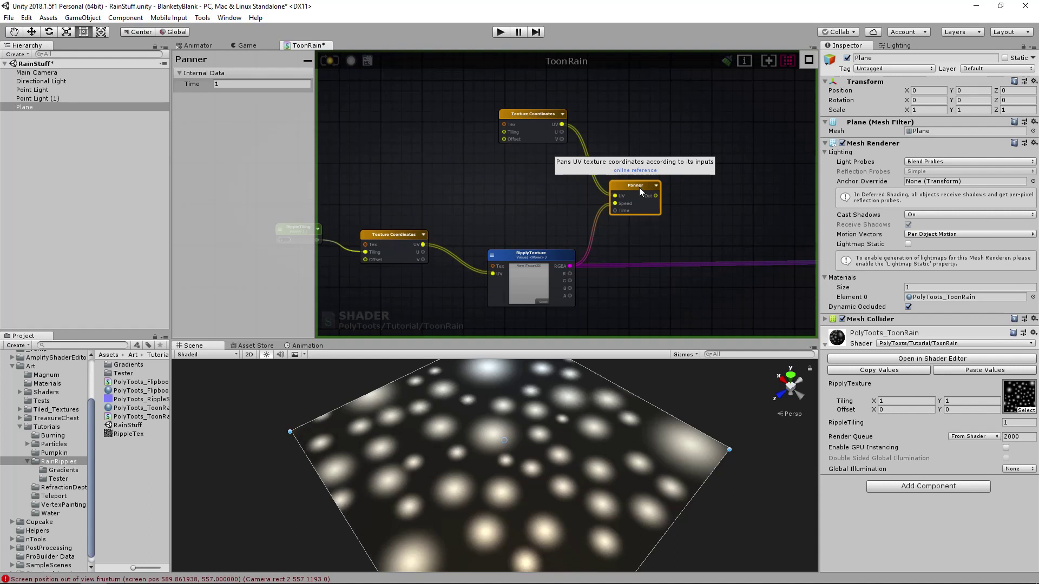
middle_click_drag(660, 185, 587, 167)
left_click(508, 176)
left_click(550, 125)
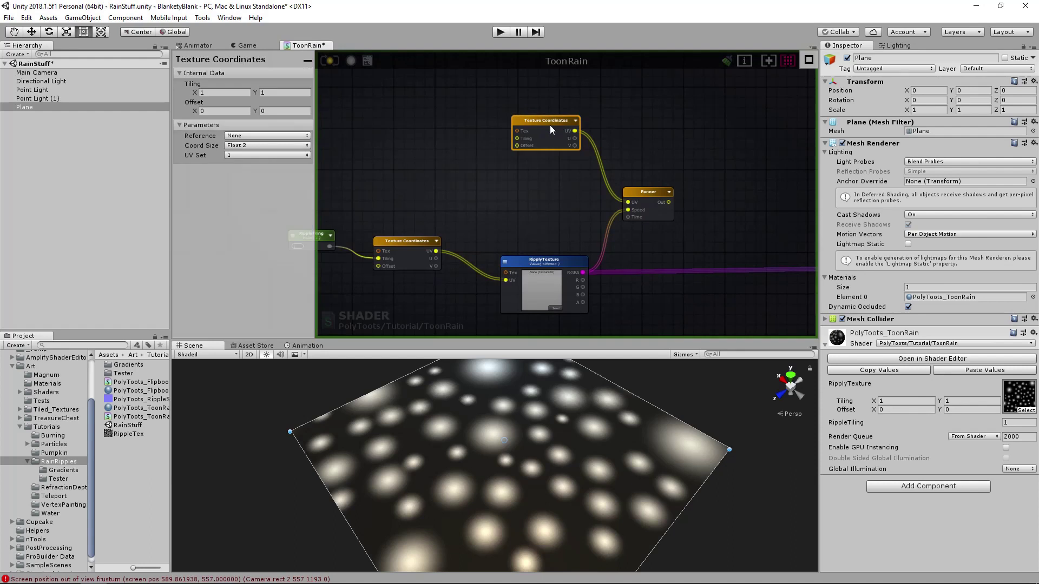
left_click(651, 197)
mouse_move(541, 131)
left_mouse_down()
mouse_move(549, 142)
mouse_move(541, 132)
left_mouse_up()
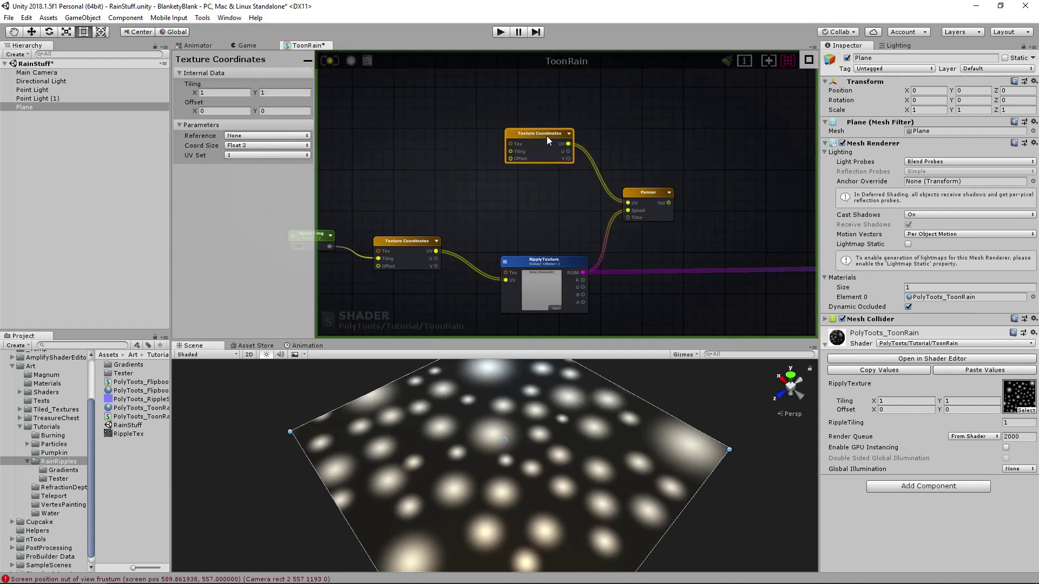
left_click(515, 200)
middle_click_drag(581, 182, 657, 185)
left_click(615, 139)
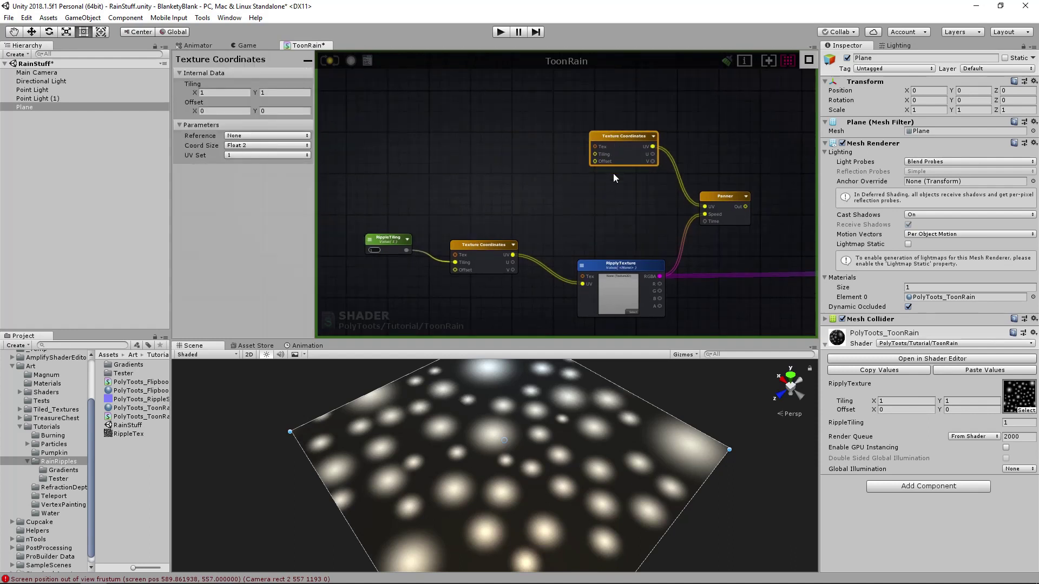
middle_click_drag(606, 191, 501, 186)
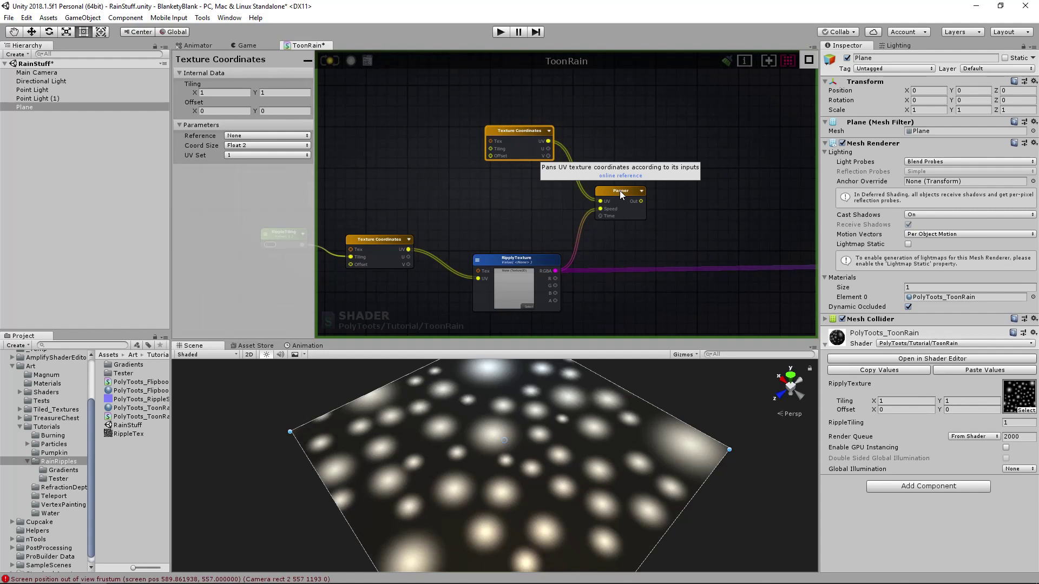
Disconnect both inputs of the Panner node and place it below the upper Texture Coordinates node.
left_click_drag(602, 203, 579, 207, "alt")
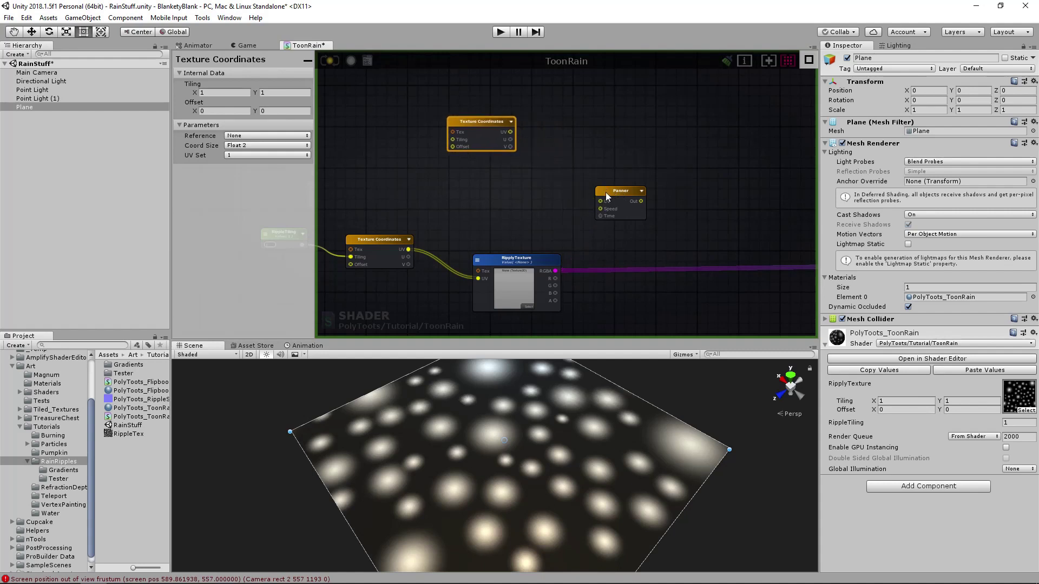
left_click_drag(486, 125, 520, 115)
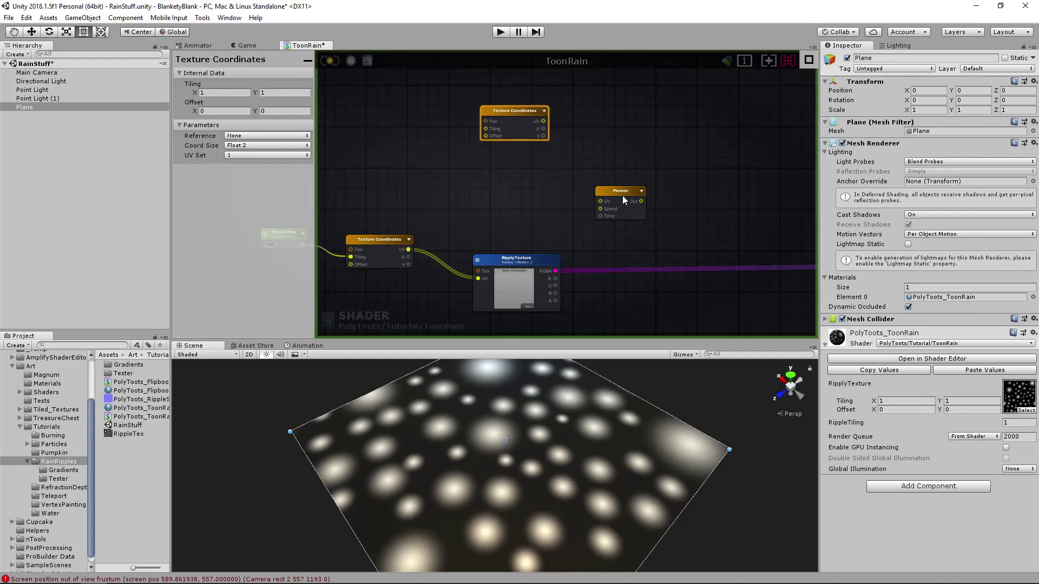
left_click(624, 200)
left_click_drag(628, 202, 525, 214)
Create an Add node and connect the upper Texture Coordinates' UV to A and the Panner's output to B.
left_click(637, 165)
left_click_drag(636, 165, 620, 151)
left_click_drag(544, 121, 617, 160)
left_click_drag(539, 212, 533, 184)
mouse_move(518, 180)
middle_mouse_down()
mouse_move(658, 181)
mouse_move(525, 183)
middle_mouse_up()
left_click(538, 181)
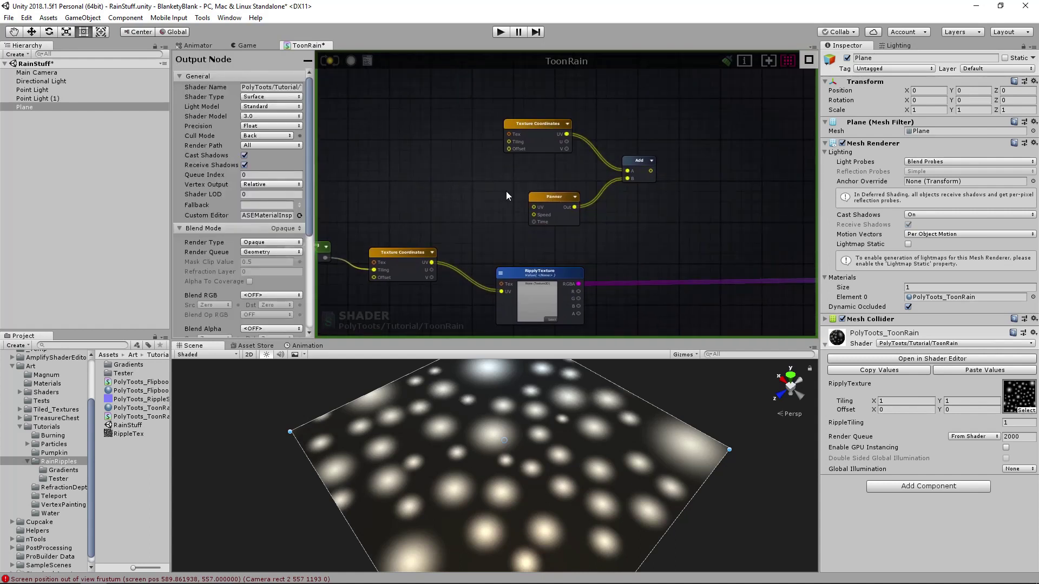
Create a Float node of type Property named Ripples_Speed with a default value of 1.
left_click(453, 180)
left_click(271, 84)
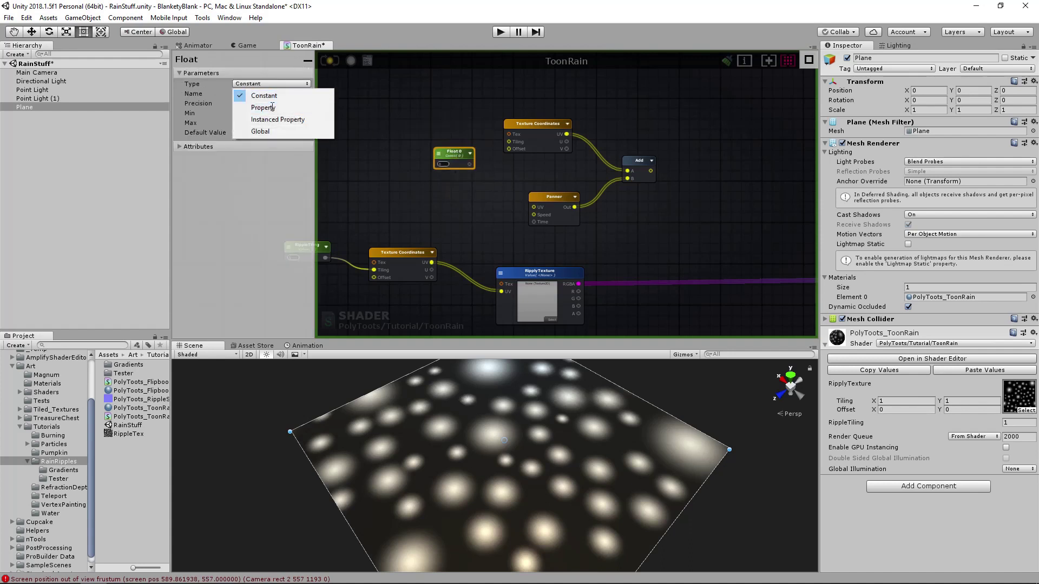
left_click(272, 107)
left_click(268, 93)
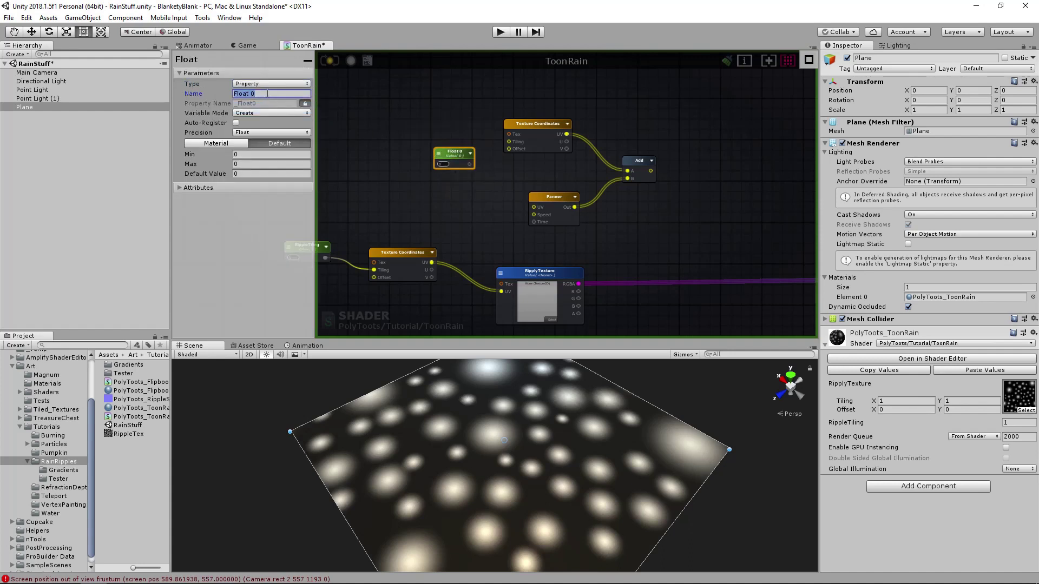
type("Ripples_Speed")
key("Return")
left_click(275, 174)
type("1")
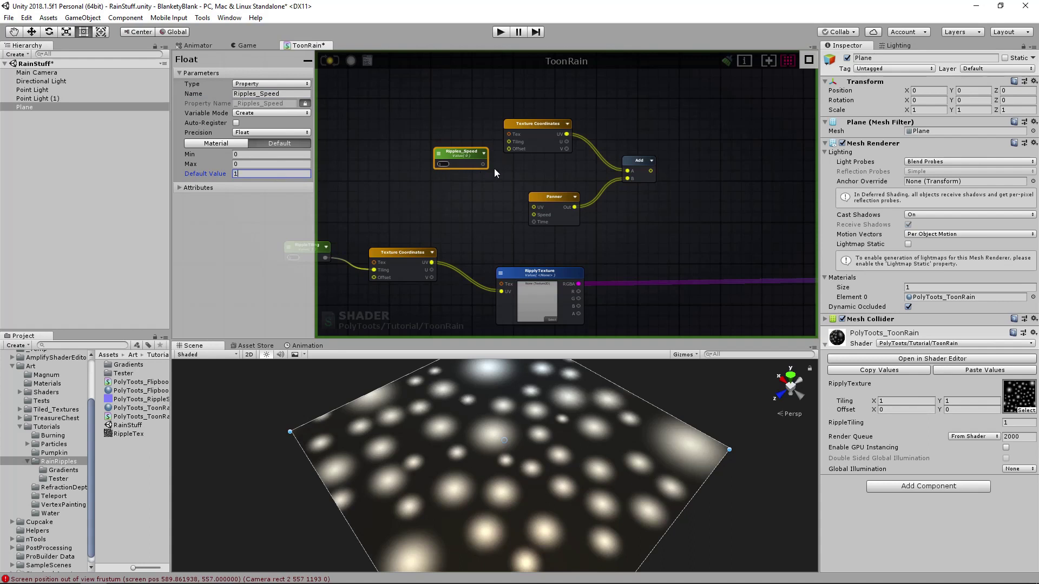
Position the Ripples_Speed node beside the Panner and connect it to the Panner's Speed input.
left_click_drag(469, 155, 453, 160)
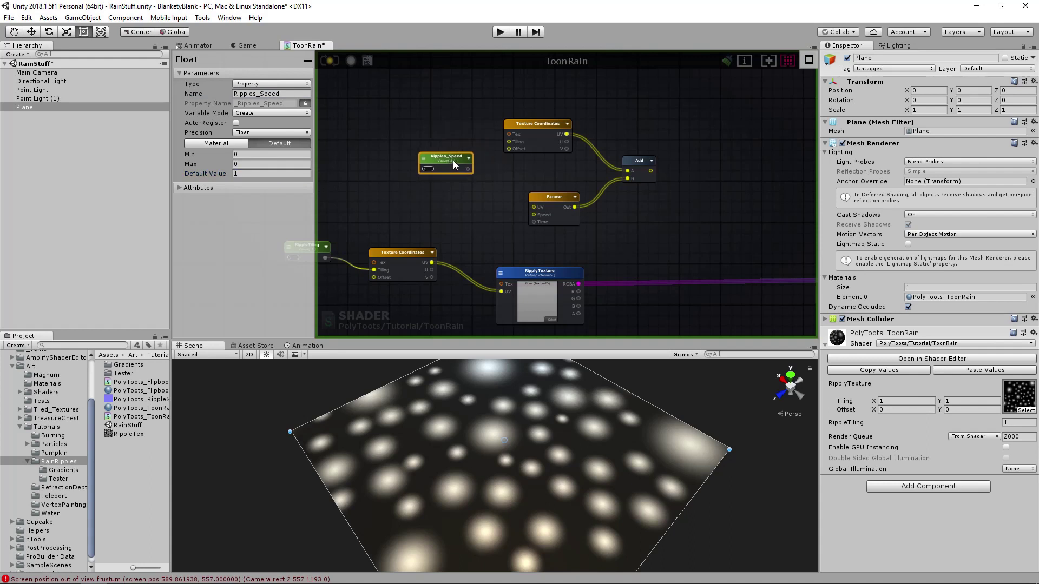
left_click_drag(524, 214, 529, 216)
middle_click_drag(457, 267, 589, 224)
Tighten the spacing of the RippleTiling, lower Texture Coordinates and RipplyTexture nodes and shift them before the Panner.
left_click_drag(398, 179, 678, 311)
middle_click_drag(716, 258, 690, 249)
mouse_move(663, 222)
left_mouse_down()
mouse_move(579, 213)
mouse_move(663, 224)
mouse_move(651, 218)
left_mouse_up()
left_click_drag(735, 201, 351, 309)
left_click_drag(491, 200, 539, 220)
left_click(454, 213)
left_click_drag(453, 213, 634, 242)
left_click_drag(645, 225, 536, 211)
middle_click_drag(633, 163, 591, 181)
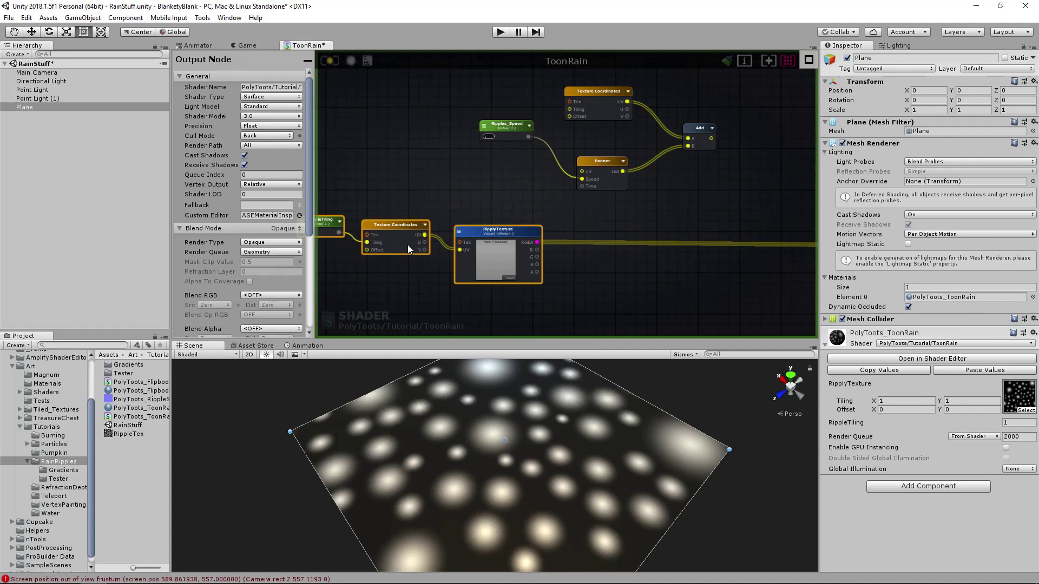
middle_click_drag(390, 219, 459, 222)
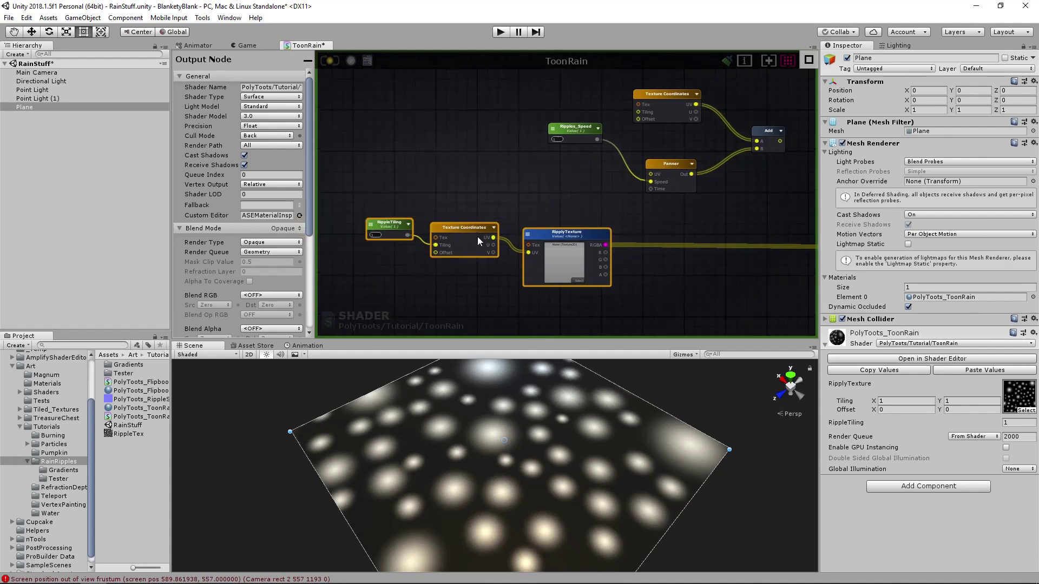
Connect RipplyTexture's R output to the Panner's UV input.
left_click(677, 164)
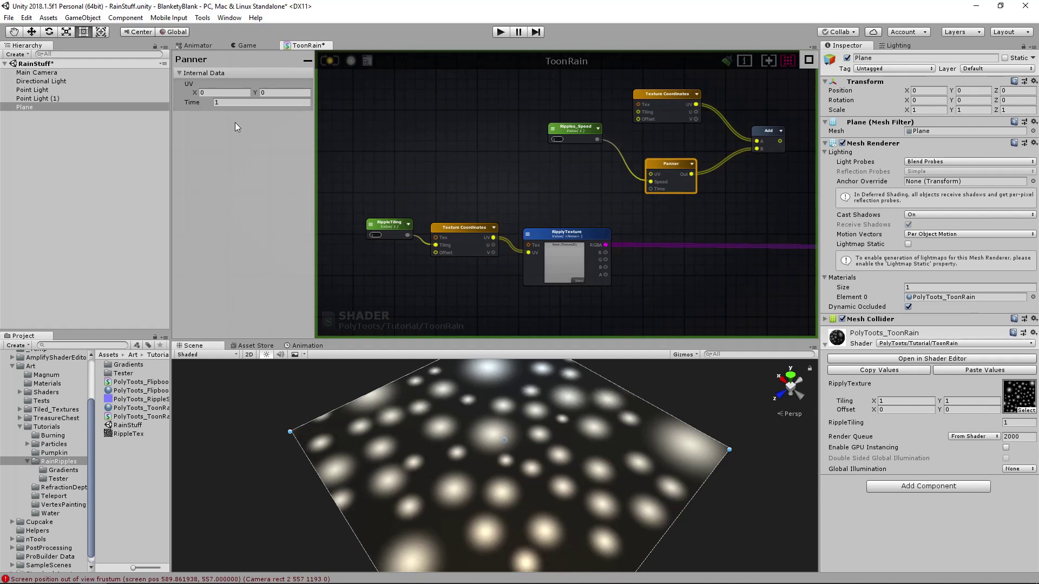
middle_click_drag(608, 246, 567, 255)
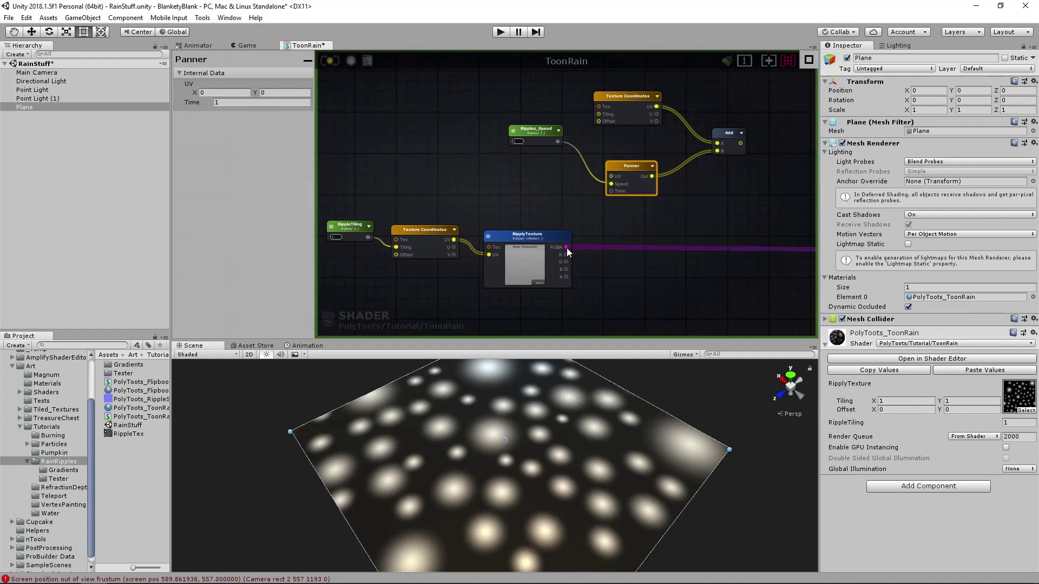
left_click_drag(566, 255, 593, 219)
left_click_drag(613, 271, 614, 272)
left_click(589, 301)
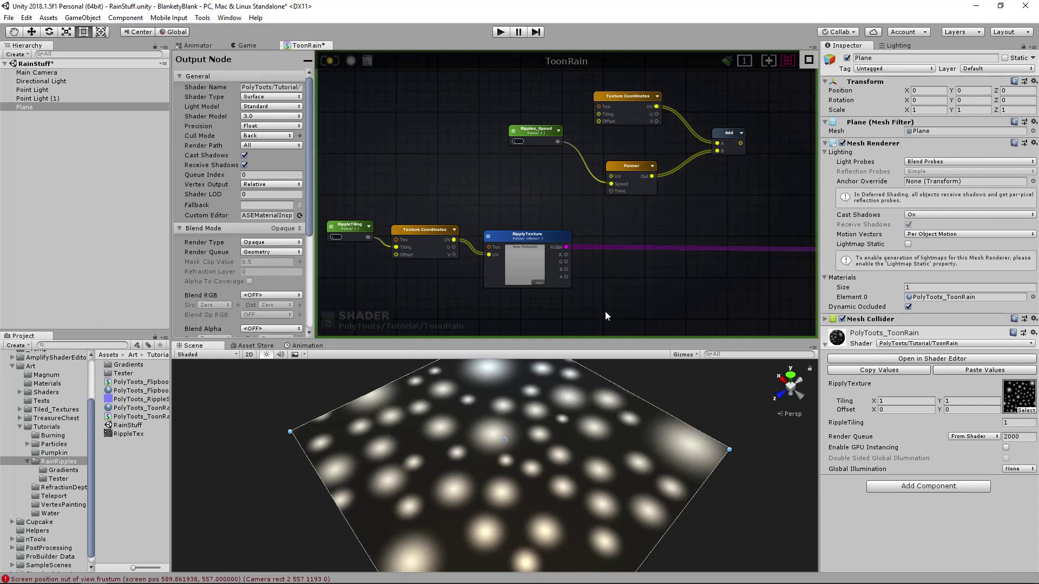
left_click_drag(566, 255, 608, 178)
middle_click_drag(674, 190, 642, 189)
Turn on the node previews and spread the upper Texture Coordinates and Ripples_Speed nodes away from the Panner.
key("p")
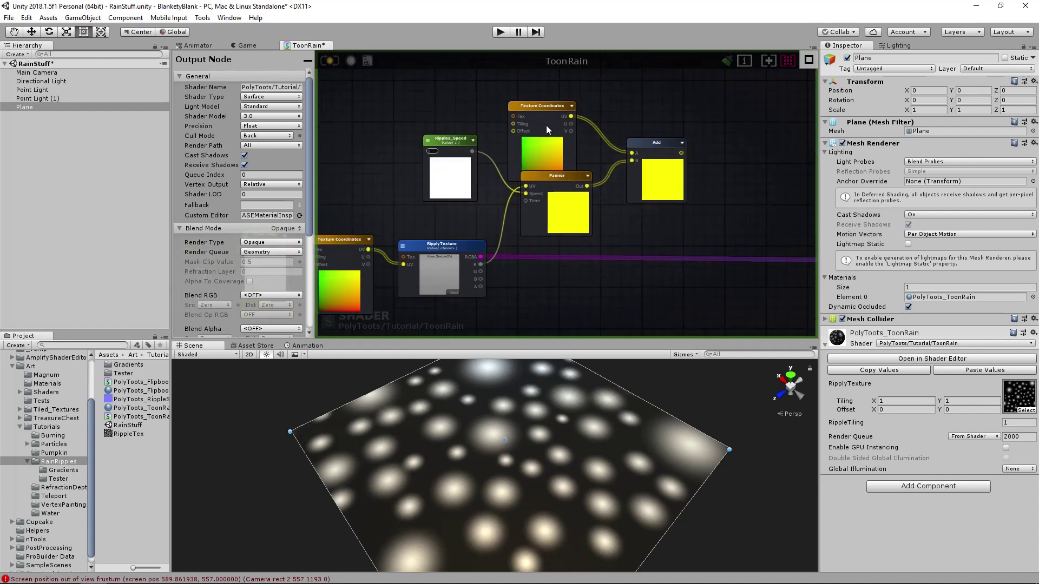
left_click_drag(541, 106, 552, 77)
left_click_drag(449, 139, 444, 131)
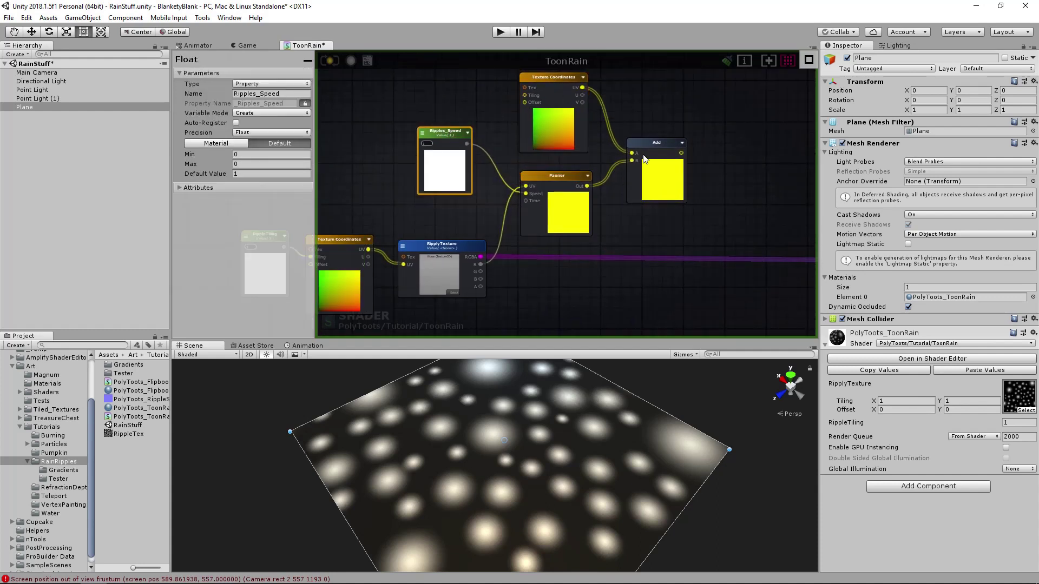
left_click_drag(636, 153, 631, 146)
Disconnect RipplyTexture's RGBA output from the Albedo input of the ToonRain output node.
left_click(550, 175)
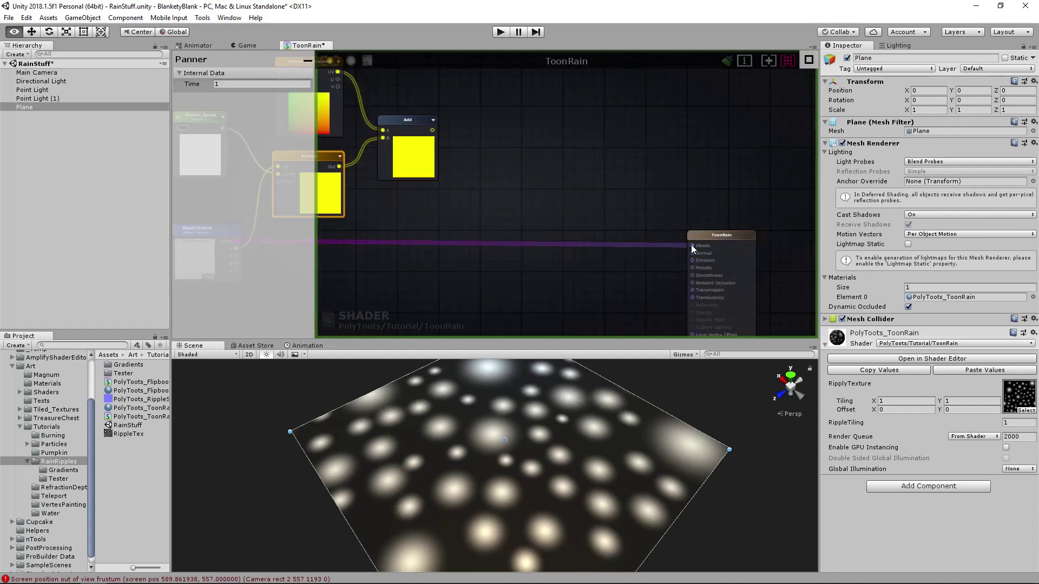
middle_click_drag(527, 216, 685, 264)
Add a Noise Generator node beyond the Add node and connect the Add output to its Size input.
right_click(685, 264)
type("noise")
left_click(709, 220)
left_click_drag(706, 243, 663, 197)
left_click_drag(589, 174, 639, 206)
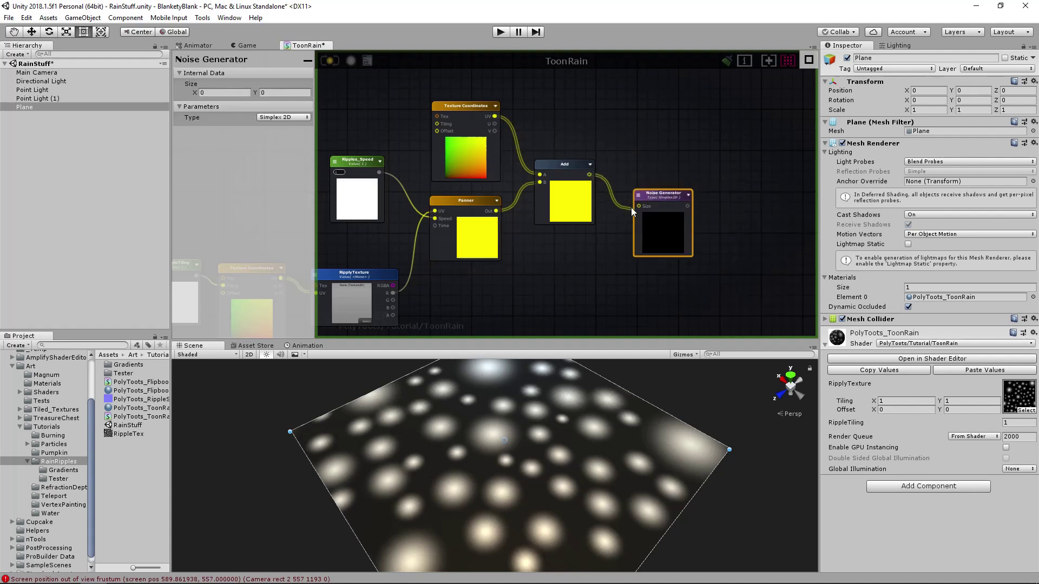
middle_click_drag(674, 199, 690, 190)
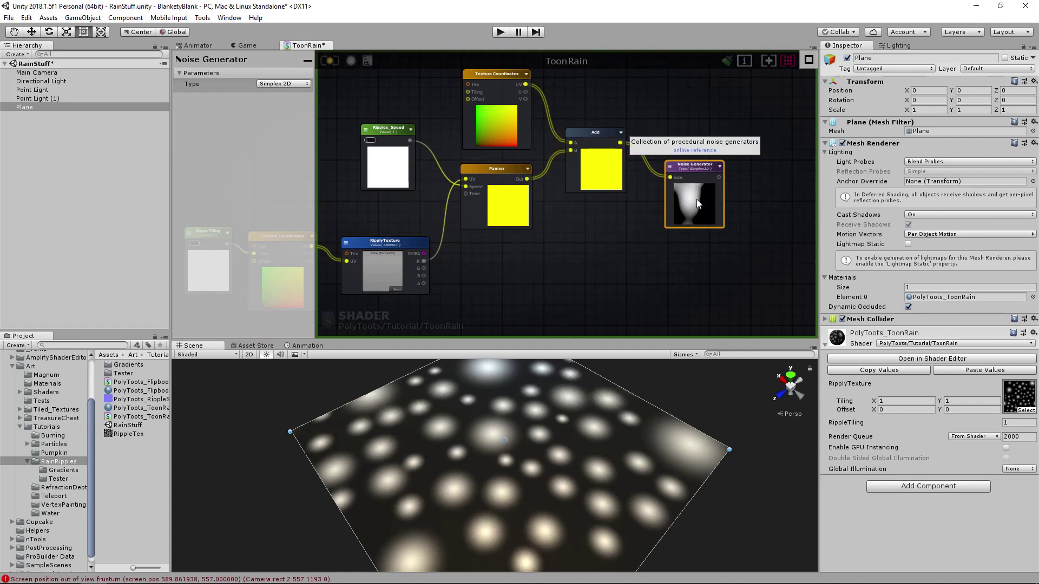
mouse_move(722, 218)
middle_mouse_down()
mouse_move(706, 190)
mouse_move(734, 208)
middle_mouse_up()
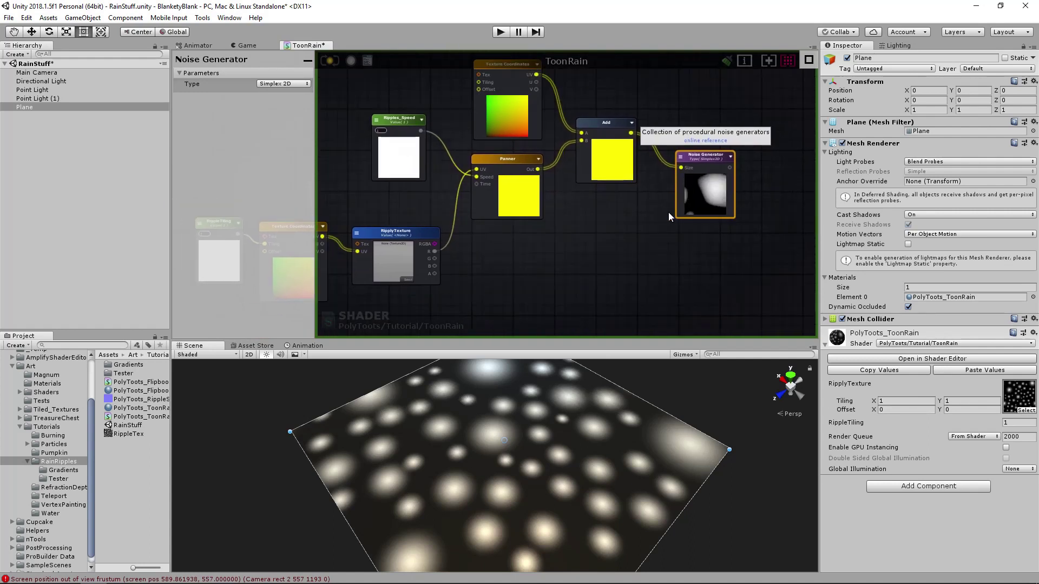
Set the upper Texture Coordinates node's tiling to 5 in both X and Y.
left_click(402, 120)
middle_click_drag(499, 269, 538, 246)
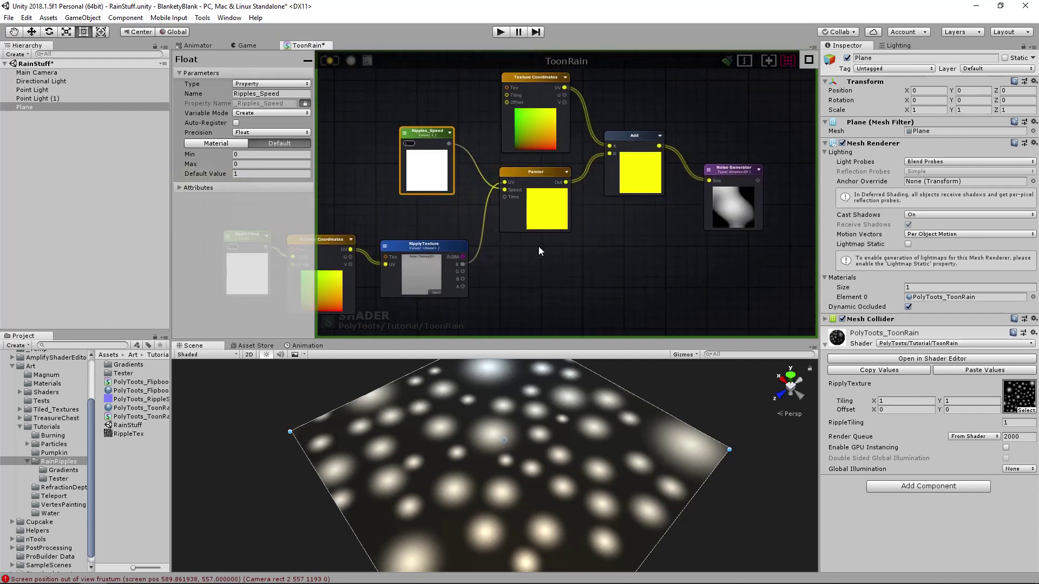
left_click(540, 111)
left_click(239, 93)
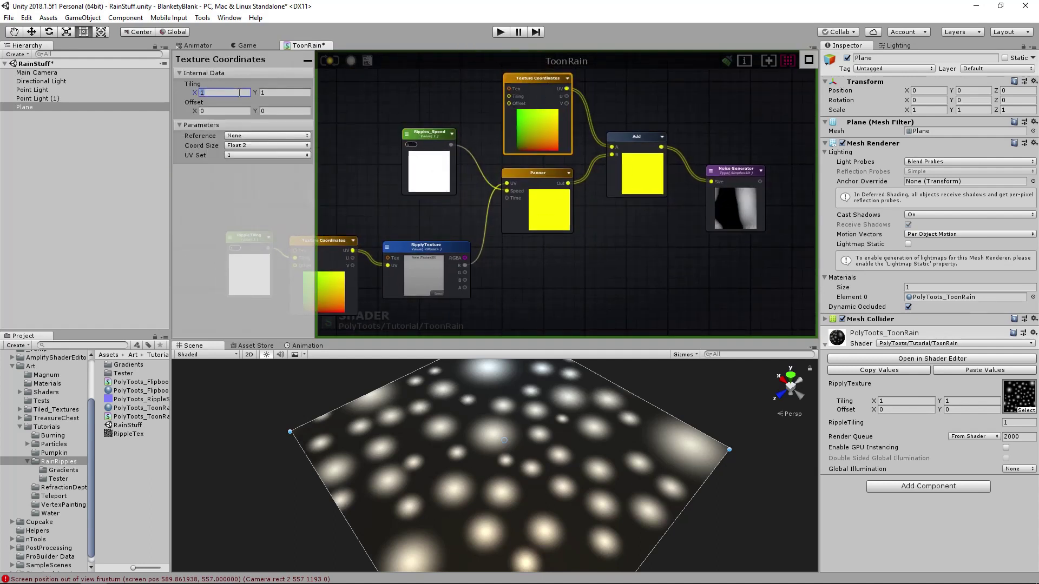
type("5")
key("Tab")
type("5")
middle_click_drag(635, 280, 627, 245)
middle_click_drag(554, 261, 537, 226)
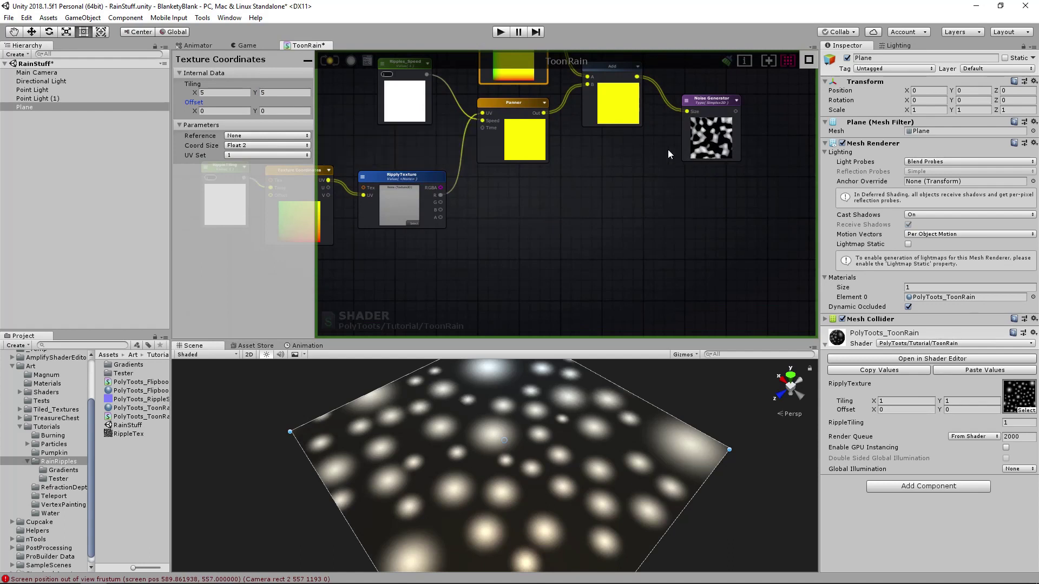
Fine-tune the positions of the Noise Generator and RipplyTexture nodes.
middle_click_drag(700, 133, 701, 151)
left_click_drag(716, 138, 736, 123)
middle_click_drag(745, 143, 709, 164)
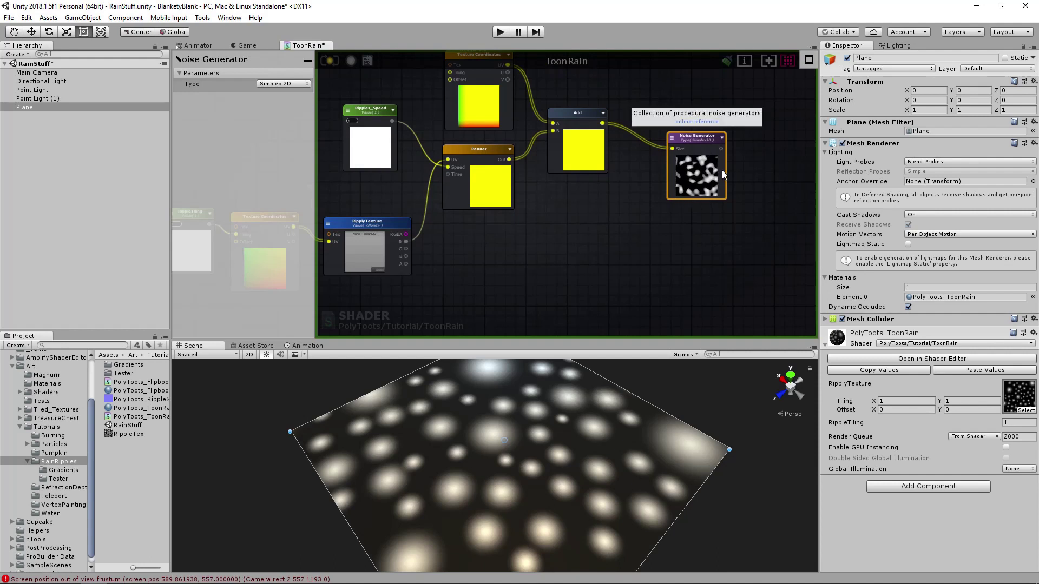
scroll(722, 167, "down", 4)
left_click(485, 196)
left_click_drag(484, 193, 480, 192)
middle_click_drag(541, 223, 526, 227)
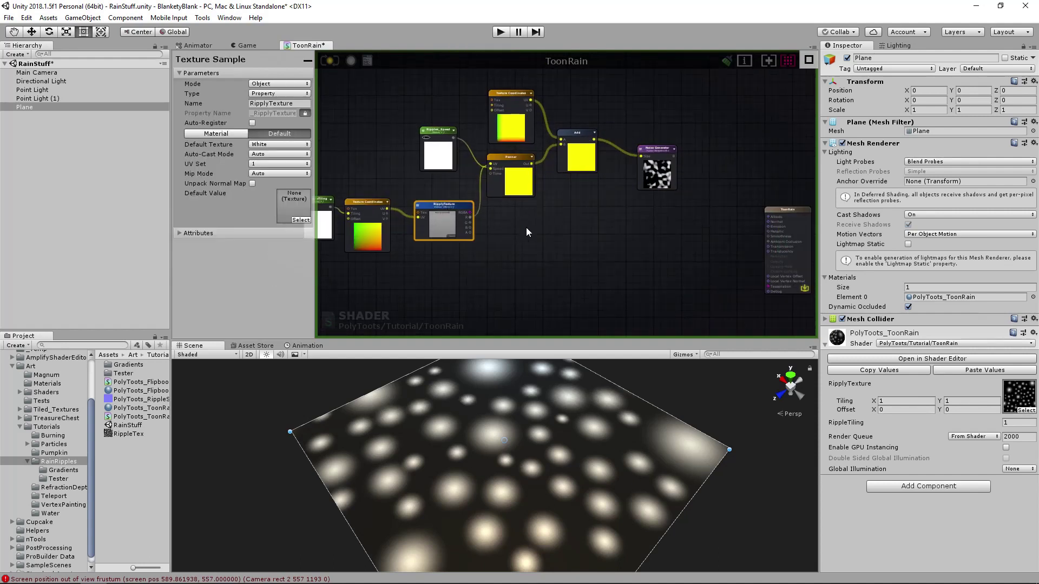
Select the whole chain from RippleTiling to Noise Generator and move it farther from the ToonRain output node.
scroll(616, 243, "down", 3)
left_click(596, 239)
left_click_drag(363, 112, 671, 291)
left_click_drag(641, 185, 520, 164)
middle_click_drag(520, 186, 641, 193)
scroll(626, 200, "up", 3)
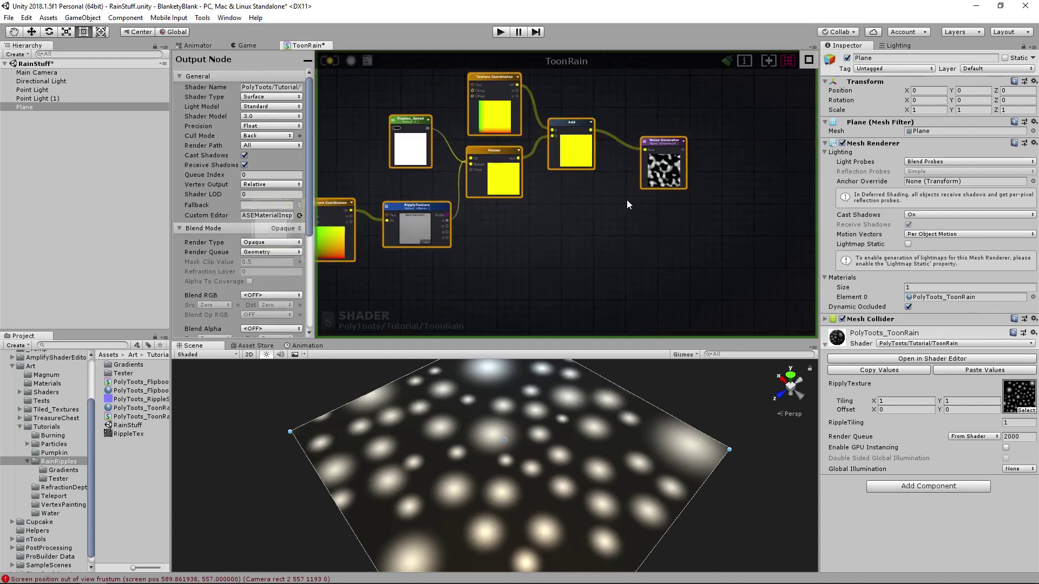
middle_click_drag(608, 190, 661, 182)
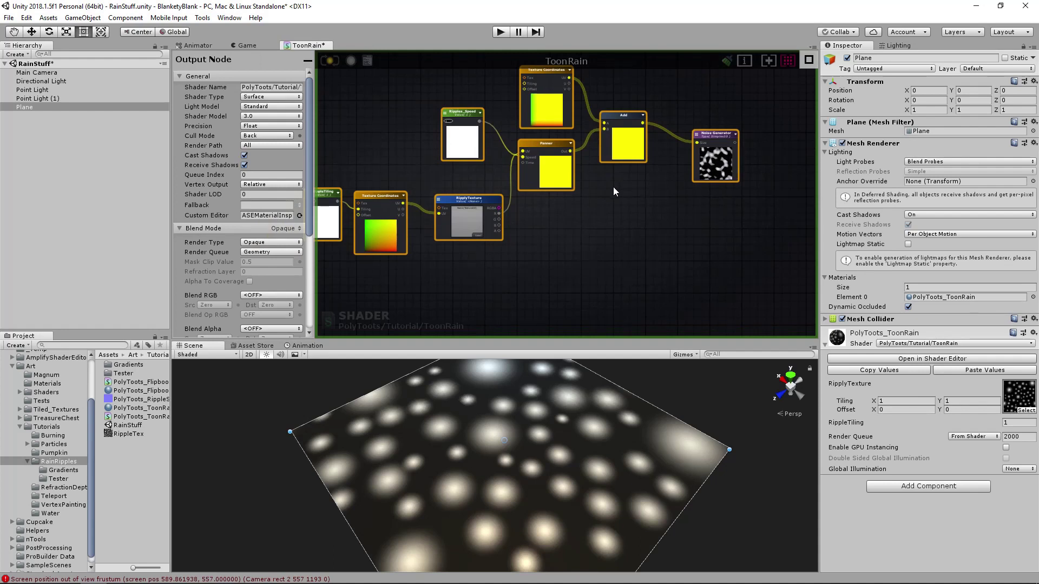
Move the RippleTiling, lower Texture Coordinates and RipplyTexture nodes together slightly farther from the Panner.
middle_click_drag(603, 187, 646, 193)
scroll(647, 210, "down", 1)
left_click_drag(368, 198, 543, 257)
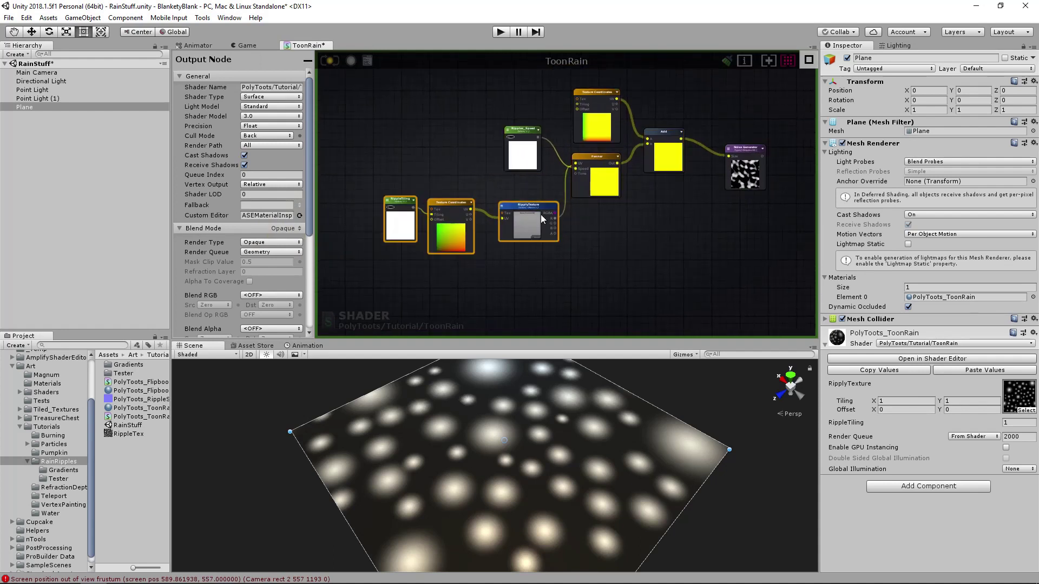
left_click_drag(541, 214, 524, 206)
left_click(519, 134)
middle_click_drag(617, 187, 591, 204)
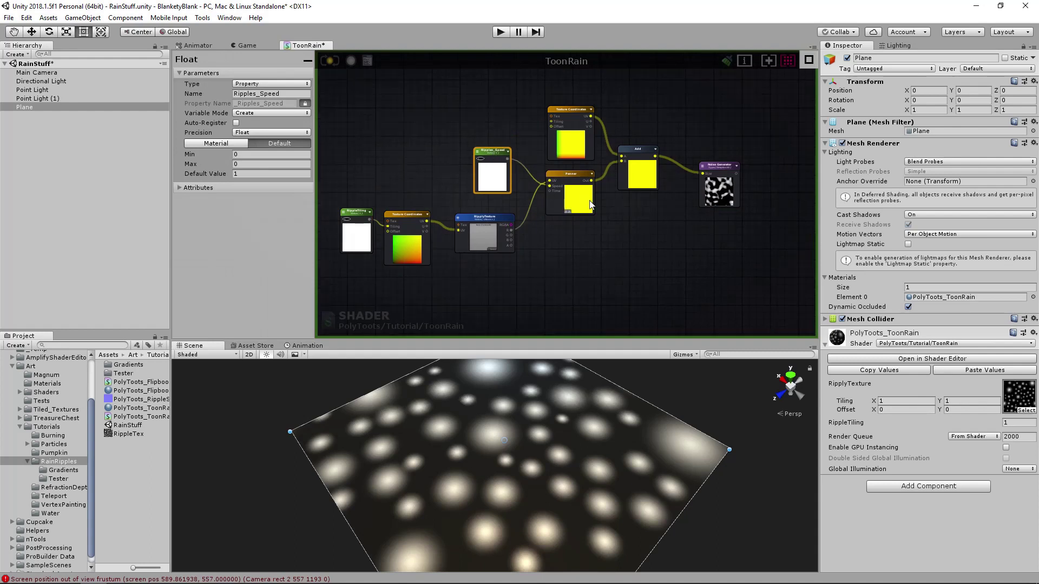
Move the whole node chain farther from the ToonRain output and place the Noise Generator closer to the Add node.
left_click_drag(343, 99, 739, 249)
left_click_drag(716, 185, 687, 160)
left_click(657, 249)
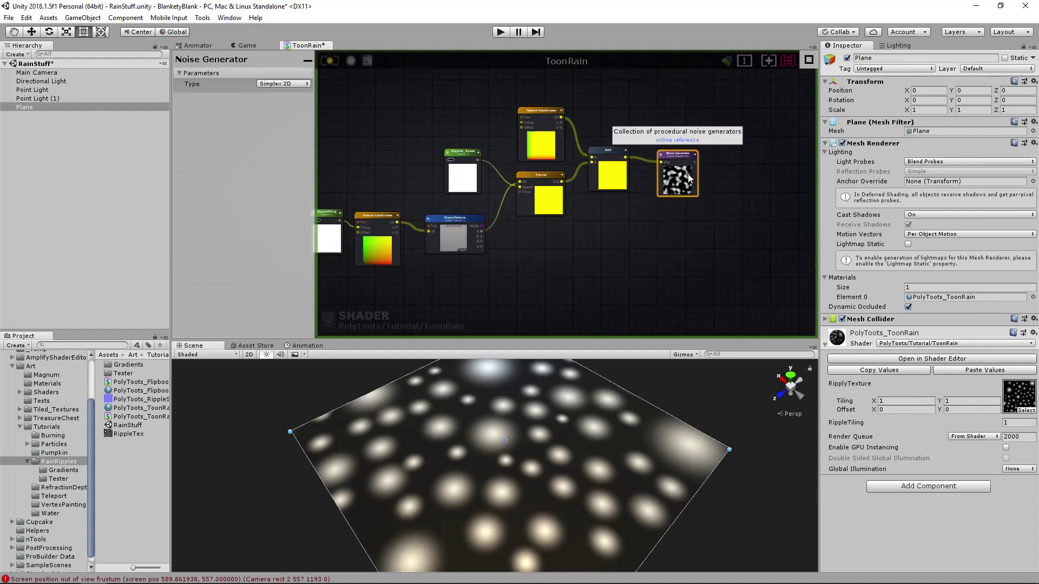
left_click_drag(689, 175, 698, 175)
middle_click_drag(699, 246, 640, 232)
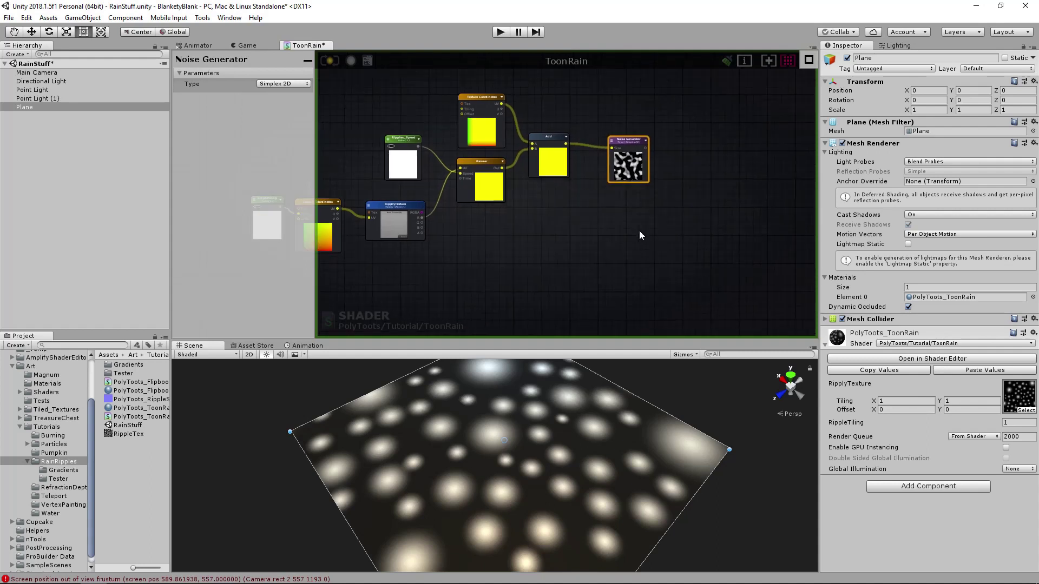
left_click(640, 231)
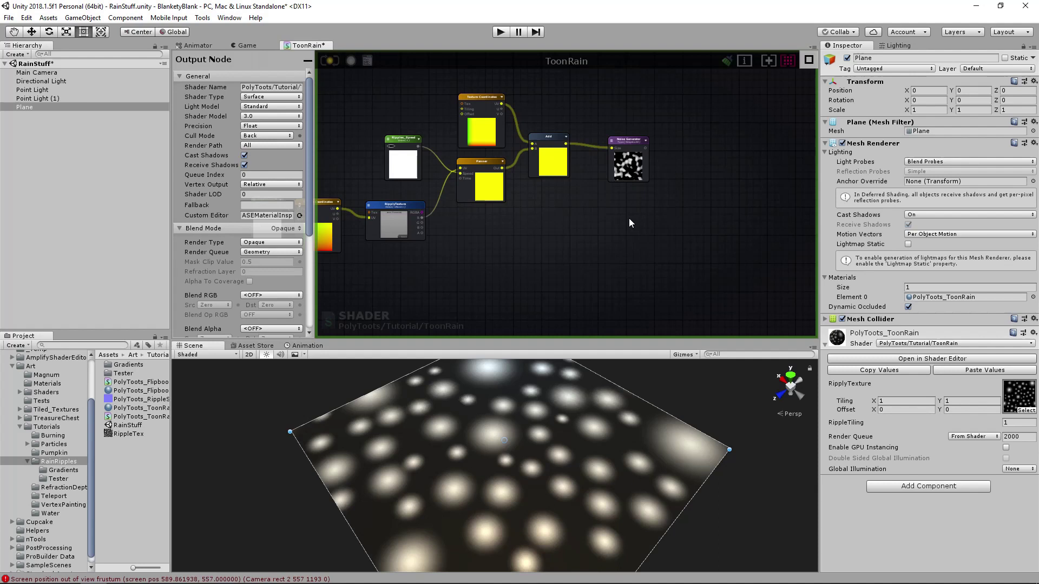
middle_click_drag(592, 224, 625, 215)
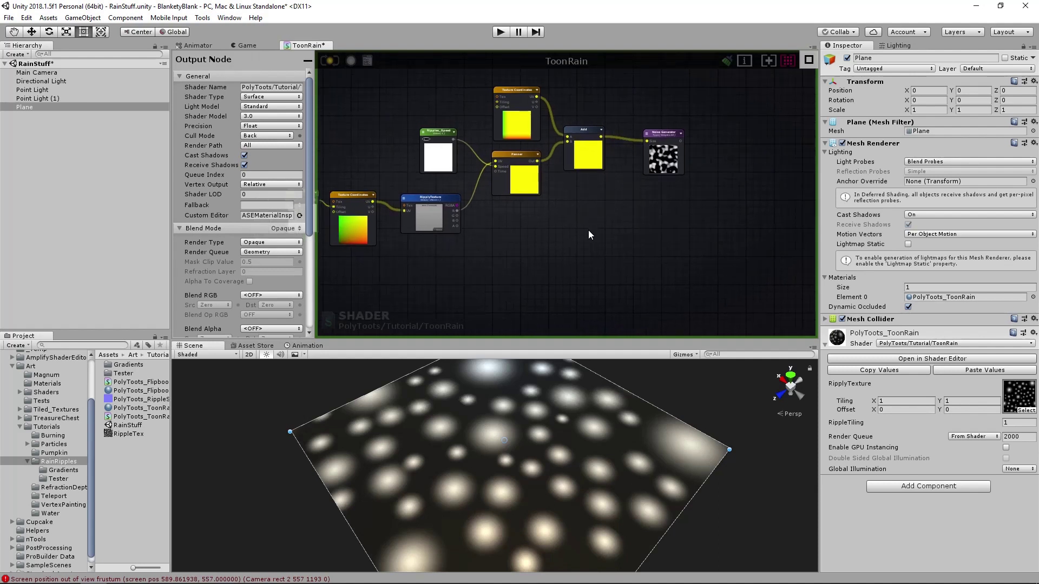
scroll(554, 251, "up", 1)
middle_click_drag(645, 231, 526, 240)
left_click_drag(561, 154, 553, 176)
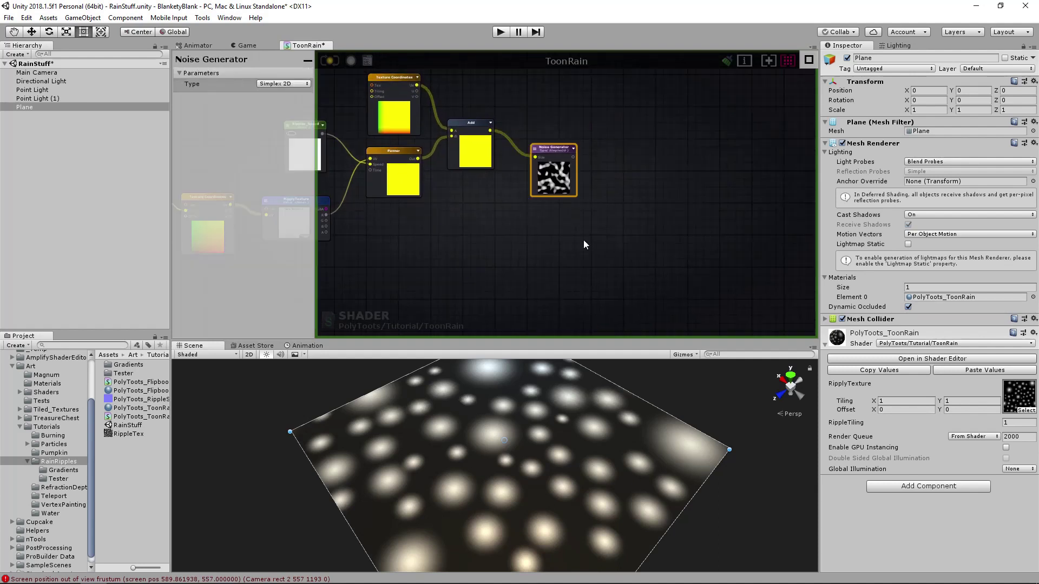
Add a Multiply node, feeding the Noise Generator into its A input and RipplyTexture's R channel into its B input.
middle_click_drag(584, 240, 650, 203)
key("m")
left_click(659, 205)
left_click_drag(679, 208, 699, 172)
left_click_drag(639, 120, 682, 181)
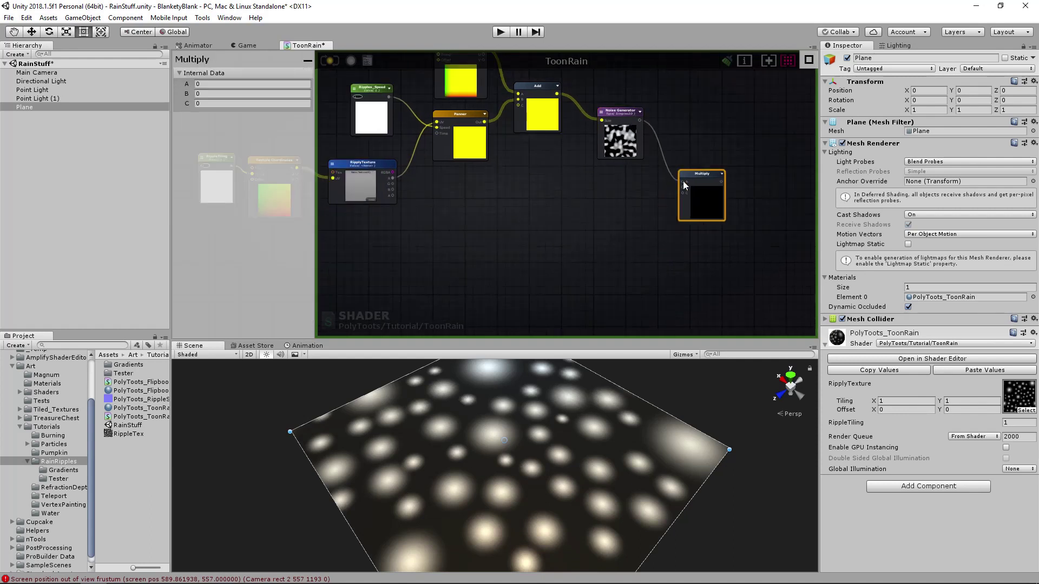
left_click_drag(394, 179, 716, 171)
Connect the Multiply node's output to the Albedo input of the ToonRain output node.
middle_click_drag(731, 187, 486, 186)
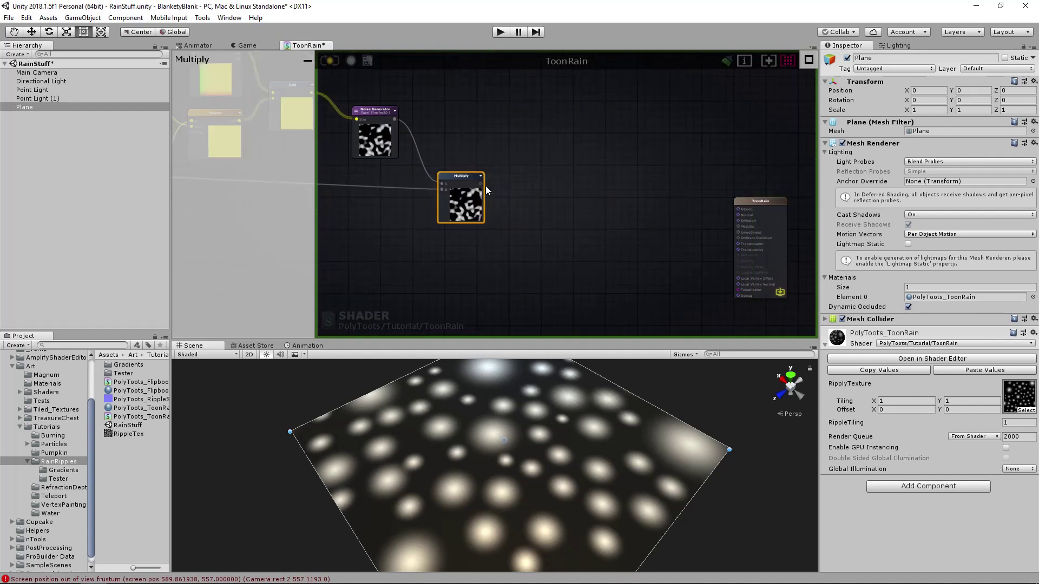
left_click_drag(481, 184, 740, 210)
middle_click_drag(476, 194, 565, 213)
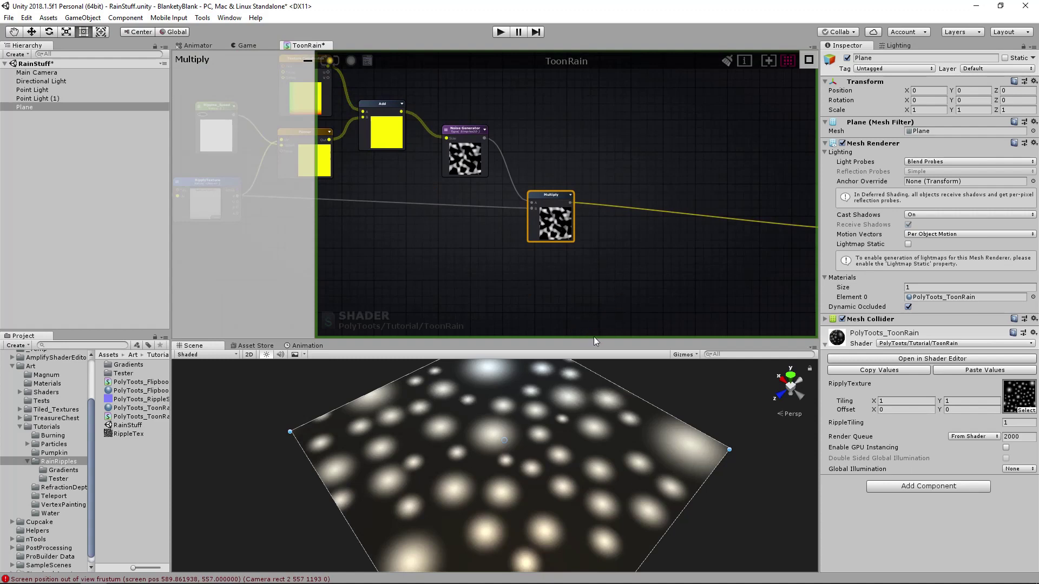
Examine the animated ripples on the plane from several angles and distances, comparing them with the Multiply node's preview.
scroll(563, 441, "up", 4)
left_click_drag(548, 447, 579, 438, "alt")
scroll(623, 460, "up", 2)
middle_click_drag(632, 471, 630, 449)
left_click_drag(630, 450, 656, 459, "alt")
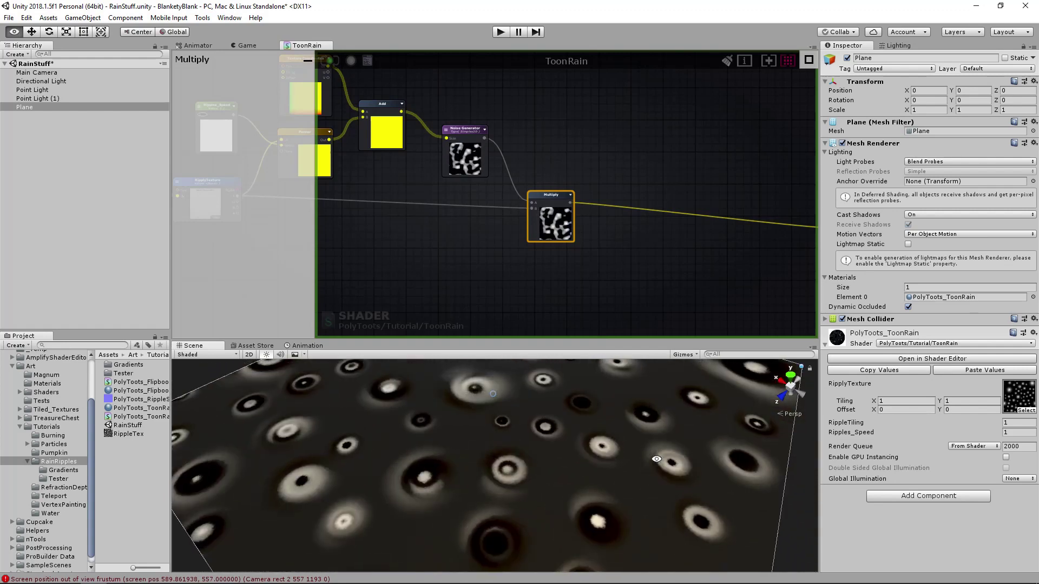
scroll(608, 457, "down", 5, "alt")
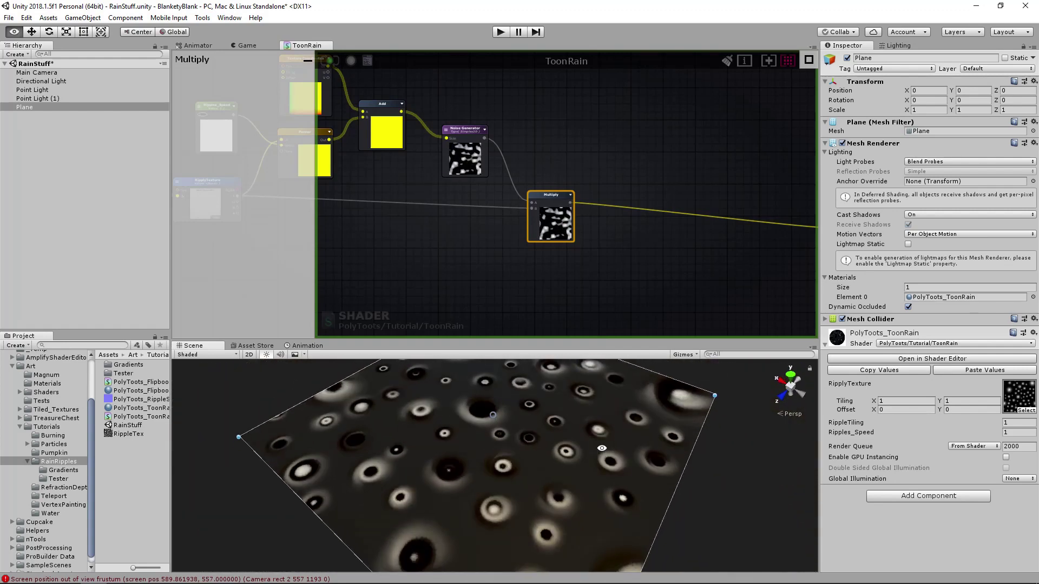
right_click_drag(489, 290, 635, 247)
scroll(519, 460, "up", 5)
left_click_drag(490, 468, 480, 492, "alt")
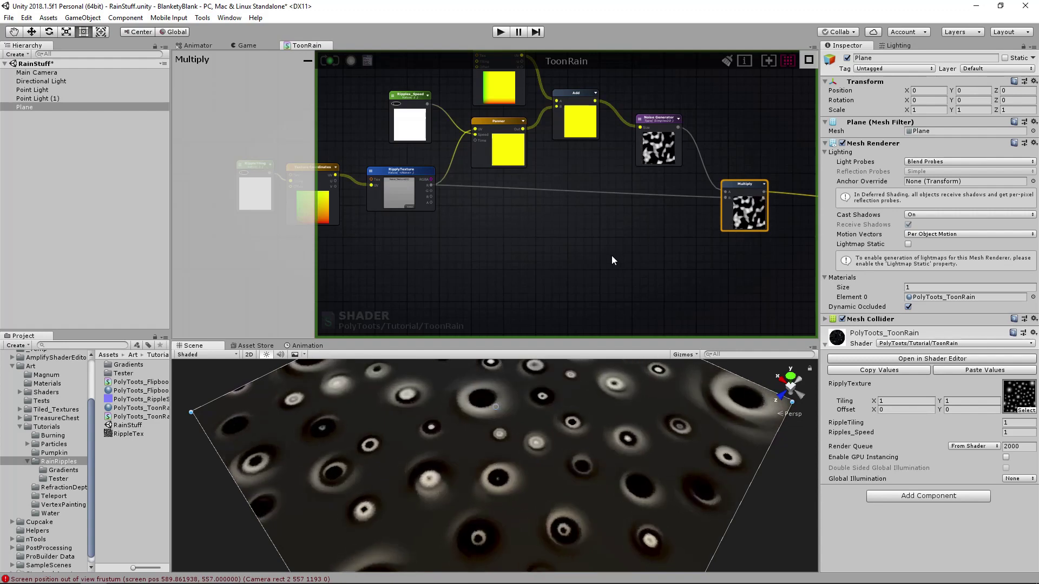
middle_click_drag(696, 212, 673, 220)
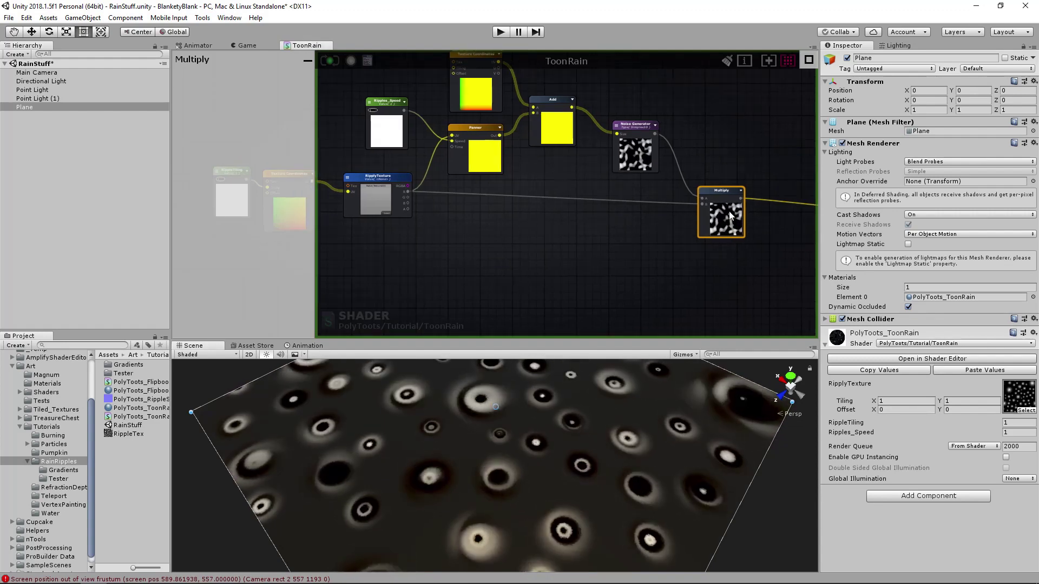
mouse_move(728, 206)
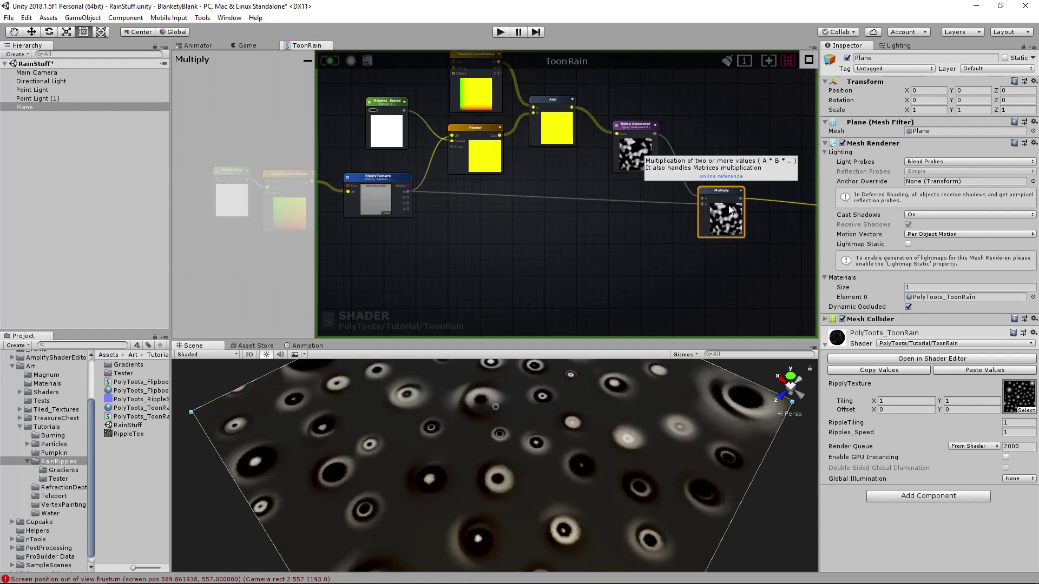
left_click_drag(616, 459, 521, 476, "alt")
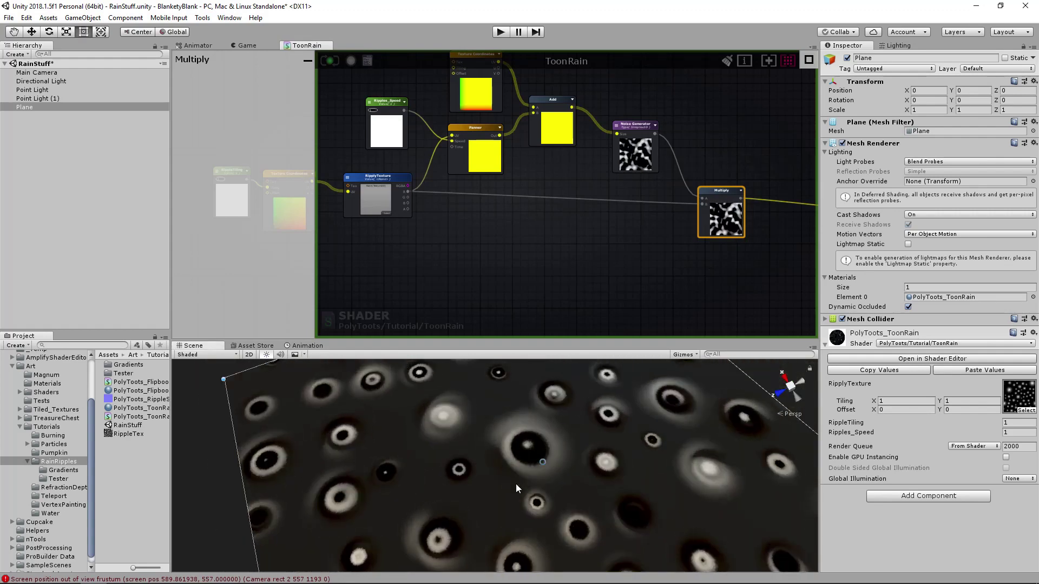
middle_click_drag(693, 506, 593, 492)
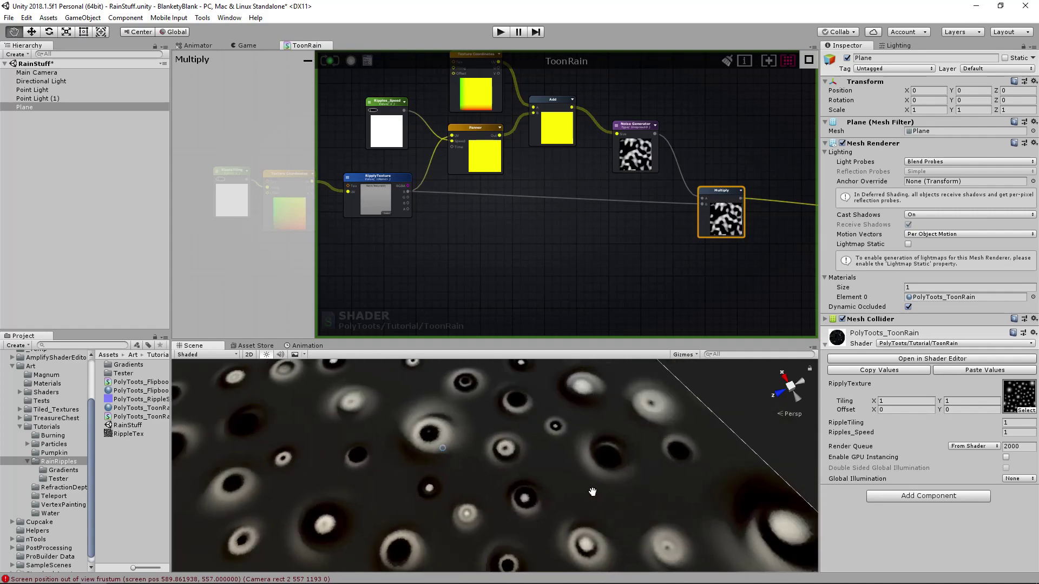
scroll(495, 488, "down", 2)
left_click_drag(495, 487, 575, 401, "alt")
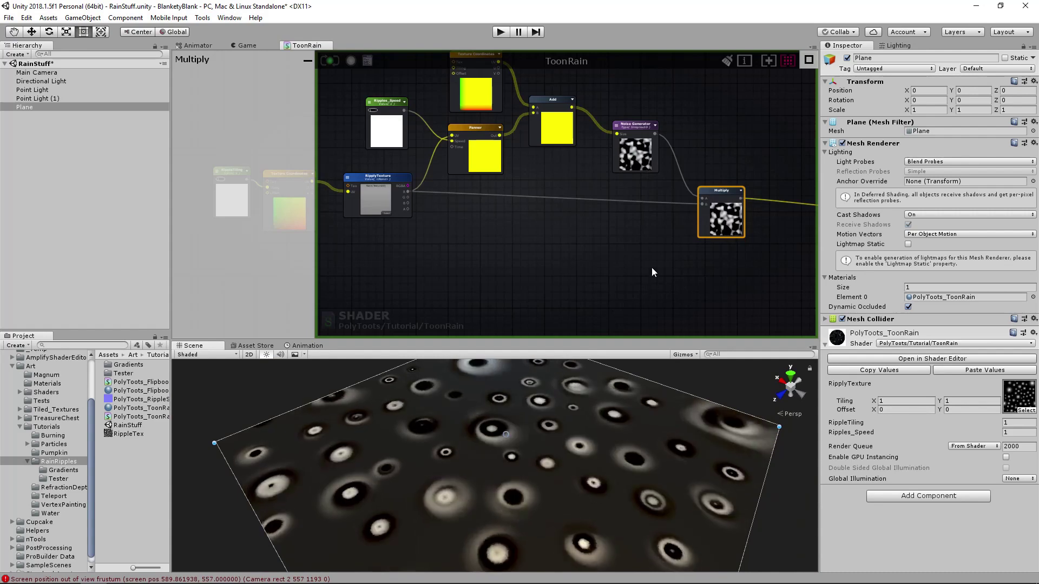
Add a Step node beside RipplyTexture and connect the texture's R channel to its A input.
middle_click_drag(546, 227, 565, 239)
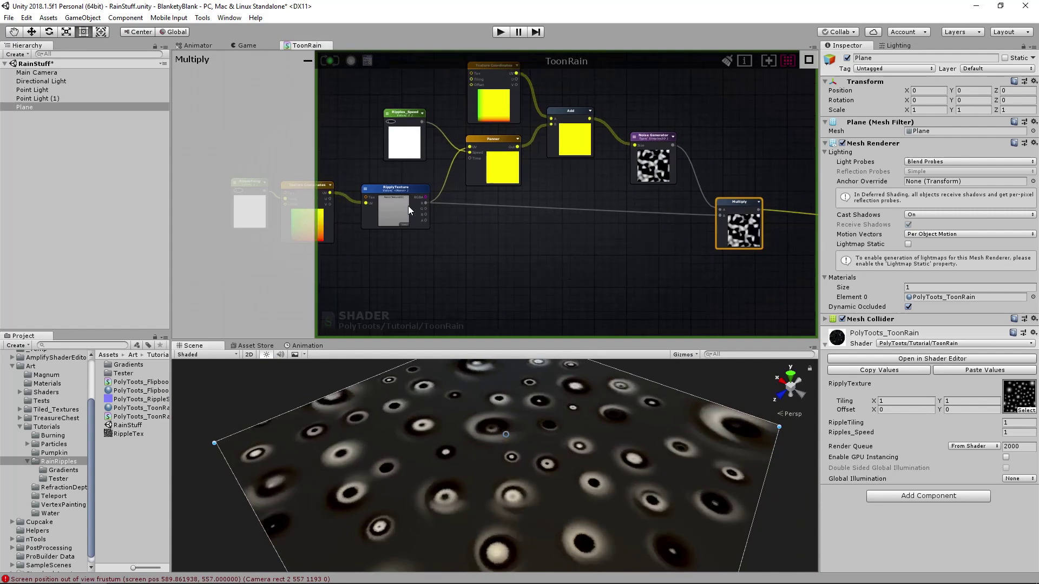
left_click(408, 206)
left_click(498, 235)
scroll(486, 236, "up", 2)
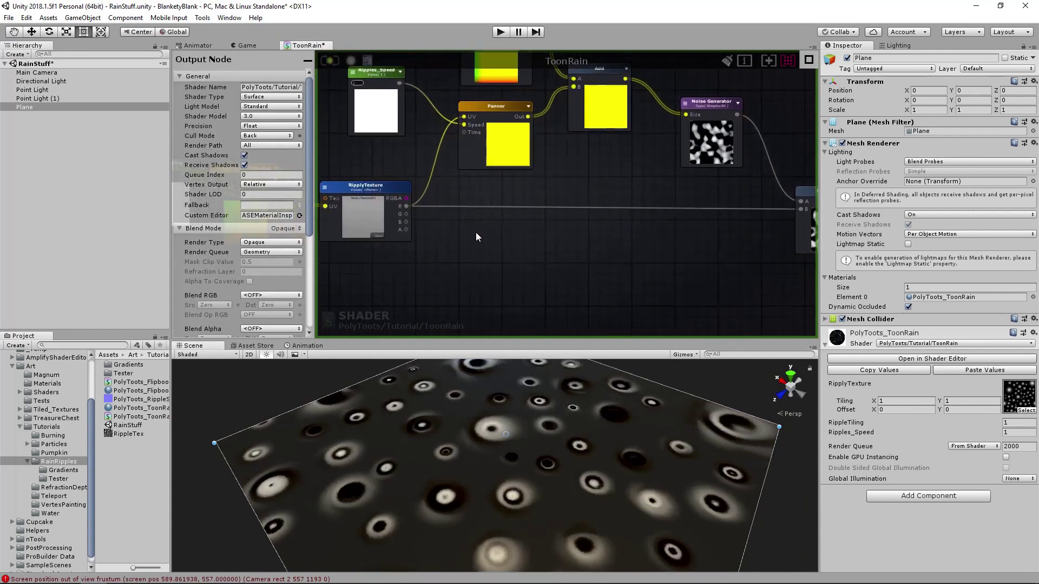
middle_click_drag(476, 236, 541, 236)
right_click(509, 229)
type("step")
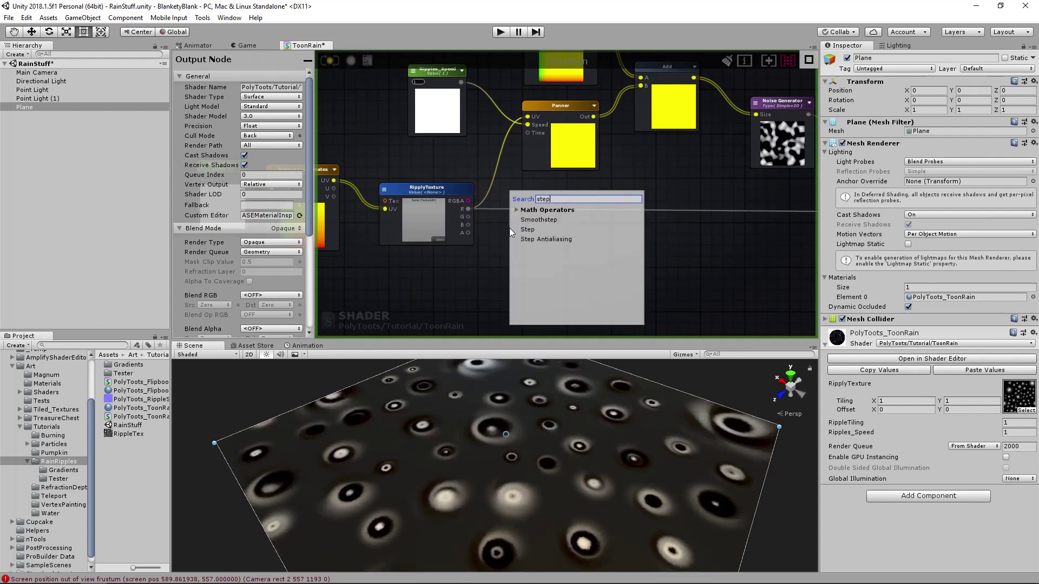
left_click(541, 230)
left_click_drag(468, 209, 543, 219)
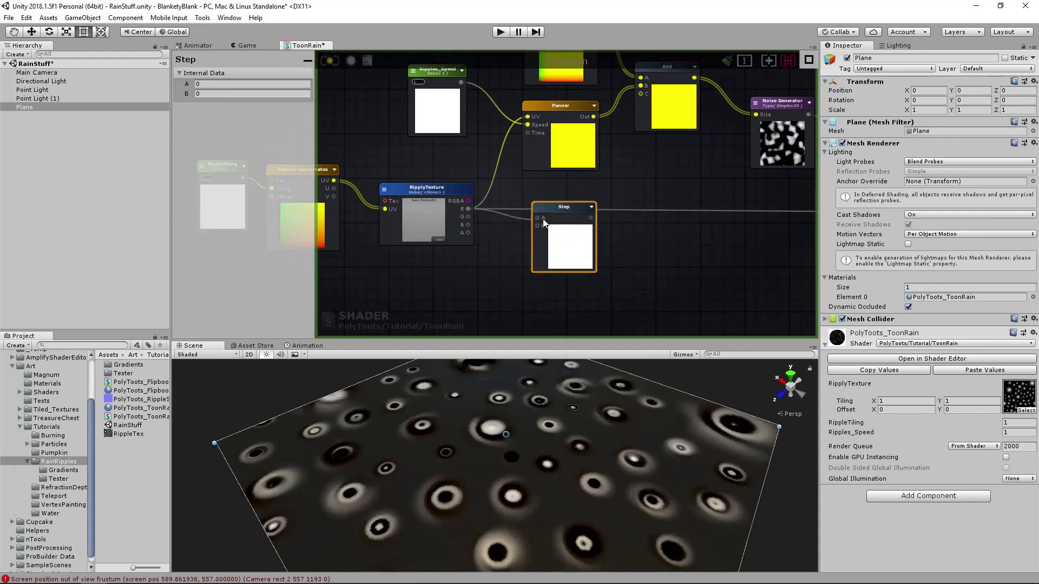
Connect the Step node's output to the Multiply node's B input in place of the direct RipplyTexture link.
middle_click_drag(644, 251, 505, 236)
mouse_move(760, 220)
left_mouse_down()
mouse_move(739, 220)
mouse_move(750, 219)
left_mouse_up()
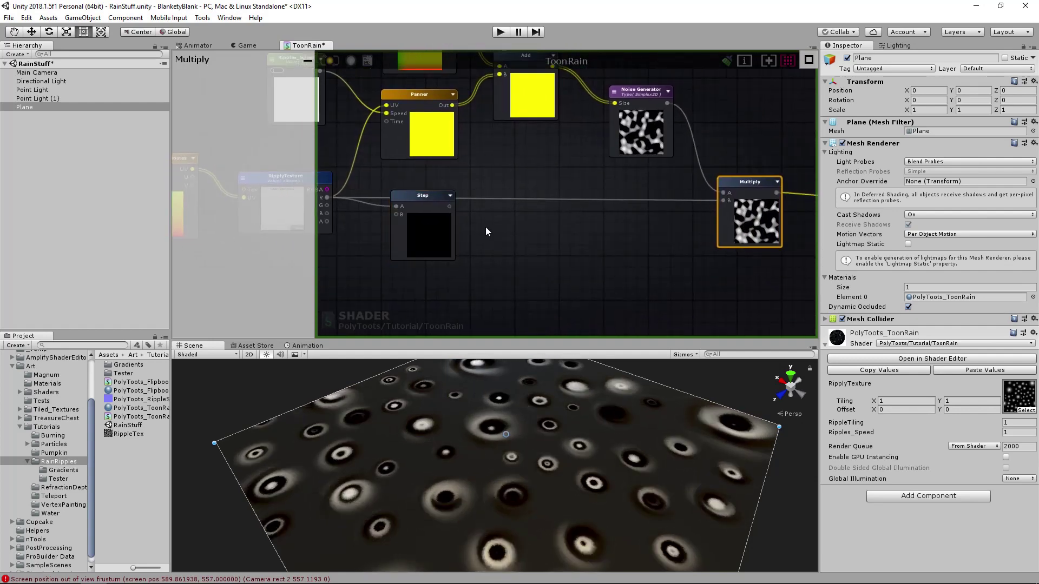
left_click_drag(450, 207, 723, 201)
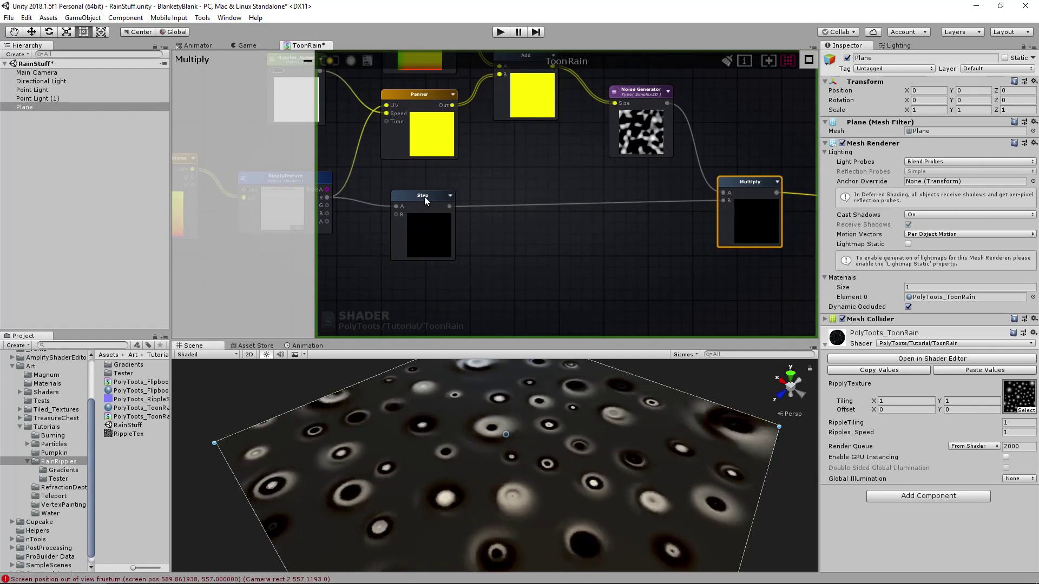
Set the Step node's B value to 0.6 and check the effect on the plane.
left_click_drag(425, 200, 446, 197)
left_click(194, 85)
left_click_drag(193, 82, 216, 86)
middle_click_drag(669, 214, 652, 213)
right_click_drag(652, 213, 566, 213)
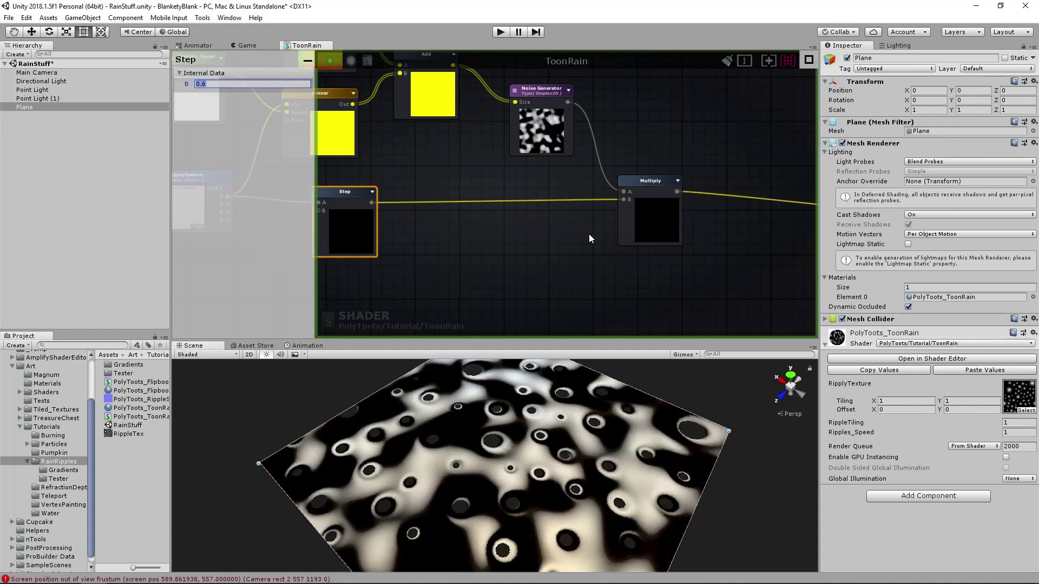
key("f")
left_click_drag(602, 401, 577, 398, "alt")
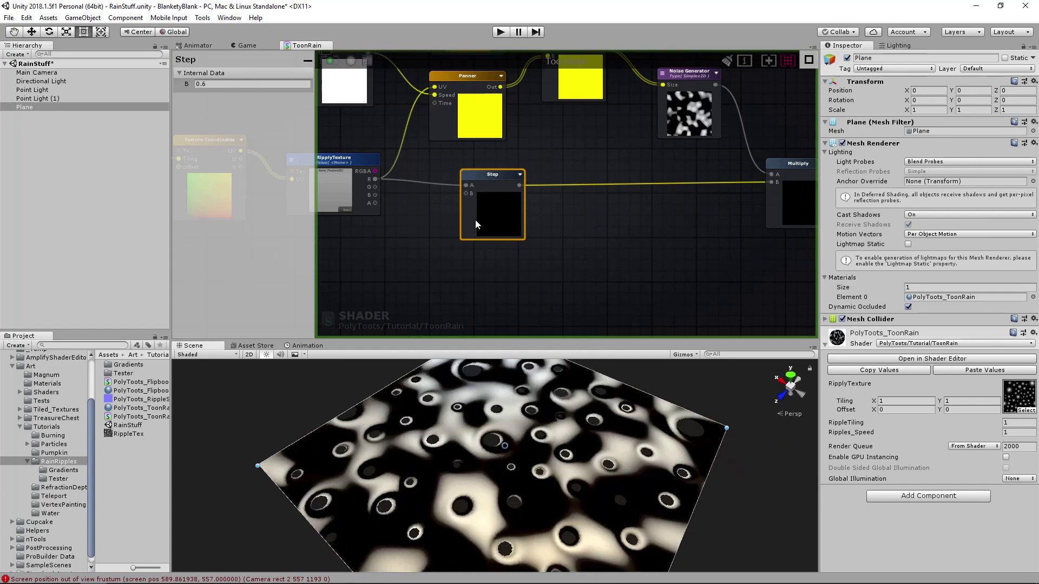
Insert a One Minus node between the Step output and the Multiply node's B input.
middle_click_drag(712, 202, 604, 203)
left_click(552, 223)
key("o")
left_click(552, 221)
left_click_drag(571, 227, 558, 192)
left_click_drag(413, 186, 662, 184)
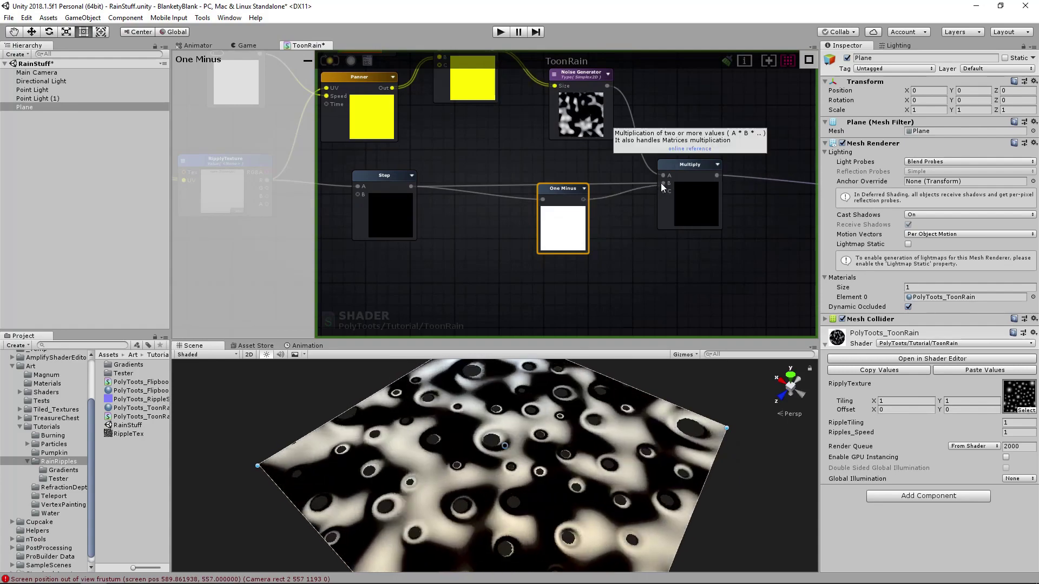
left_click_drag(557, 190, 576, 183)
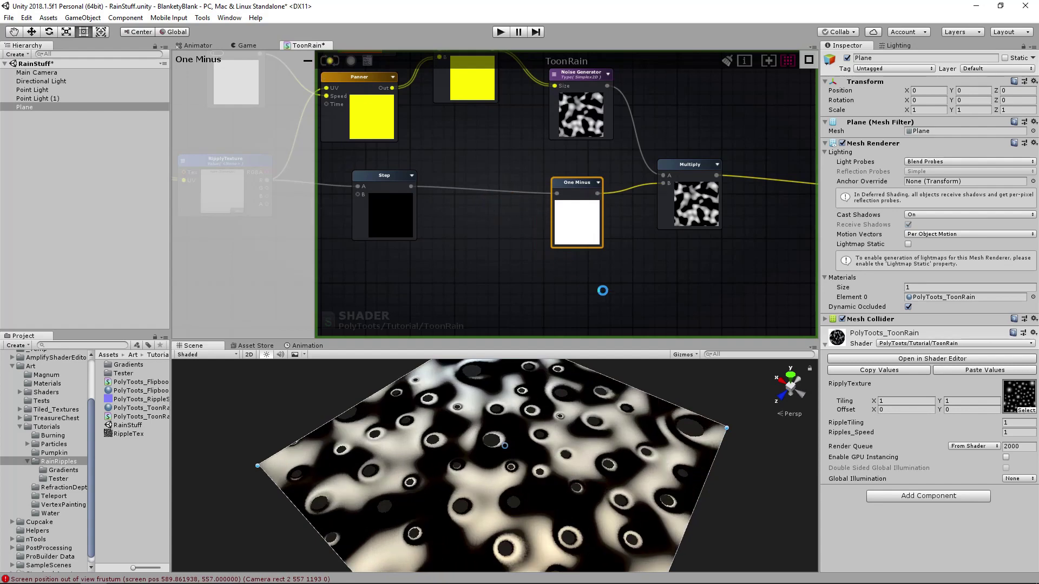
Examine the masked ripples on the plane against the RippleTex source texture and the One Minus, Noise Generator and Multiply nodes.
left_click_drag(600, 460, 568, 459, "alt")
scroll(568, 459, "up", 3)
middle_click_drag(499, 287, 619, 267)
middle_click_drag(607, 215, 478, 255)
left_click_drag(572, 242, 578, 236)
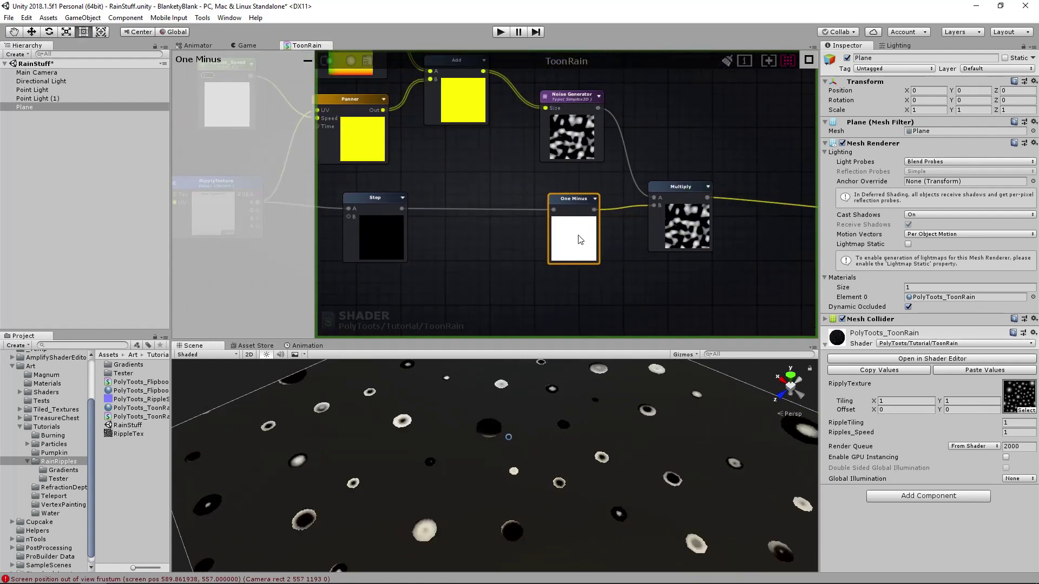
scroll(580, 240, "down", 3)
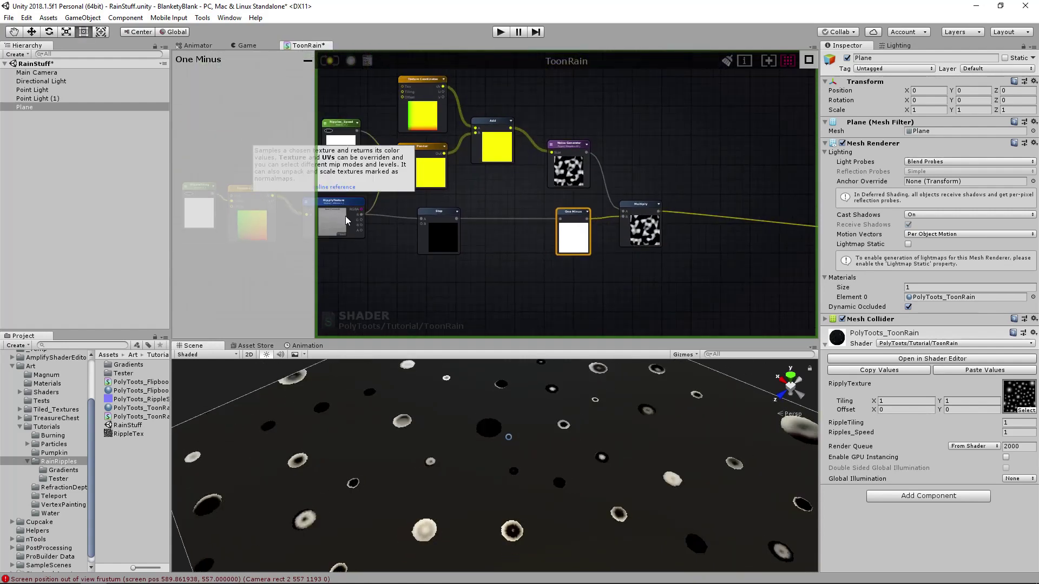
double_click(1021, 396)
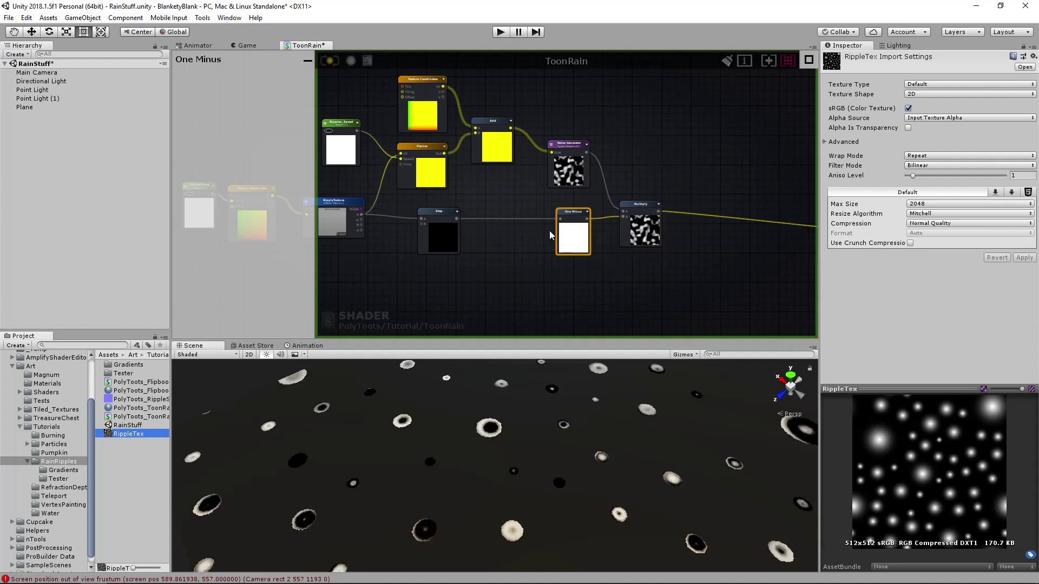
left_click_drag(566, 238, 561, 239)
left_click(568, 171)
left_click(646, 230)
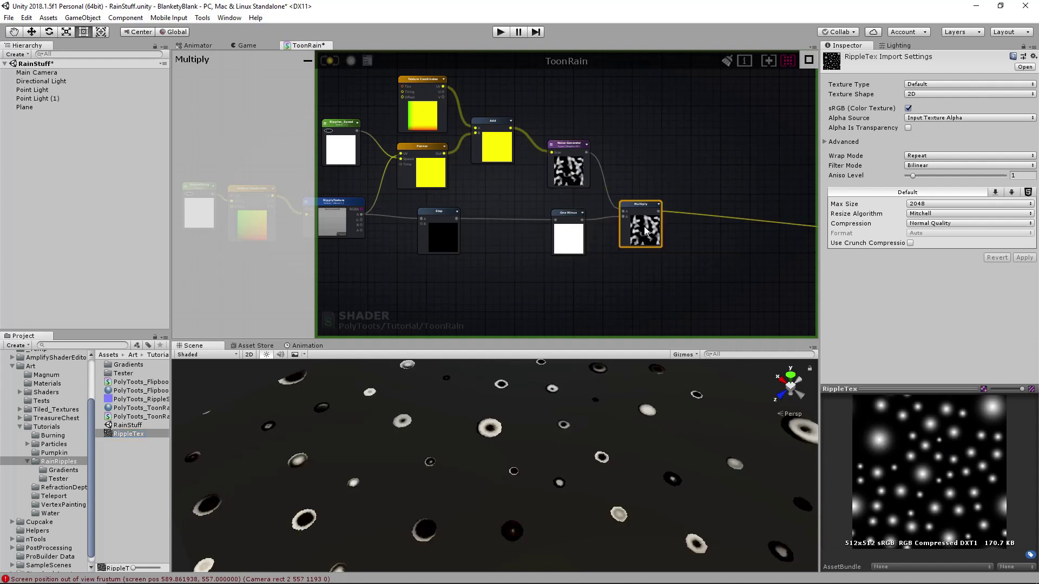
Inspect the edges and animation of the masked ripples on the plane from close up, overhead and farther away.
left_click_drag(568, 416, 580, 467, "alt")
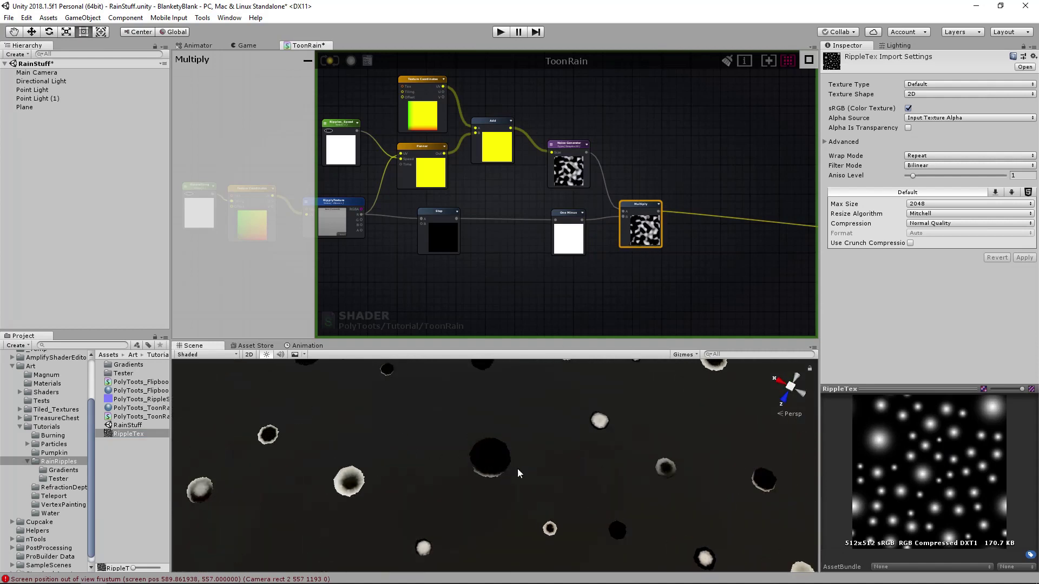
left_click_drag(611, 460, 548, 453, "alt")
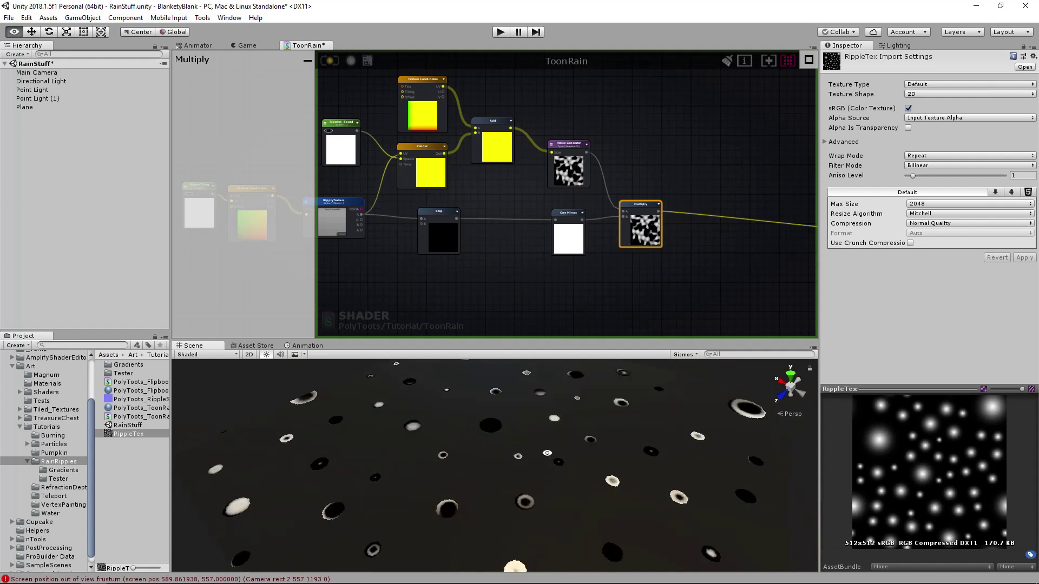
middle_click_drag(599, 463, 568, 392)
middle_click_drag(518, 483, 549, 441)
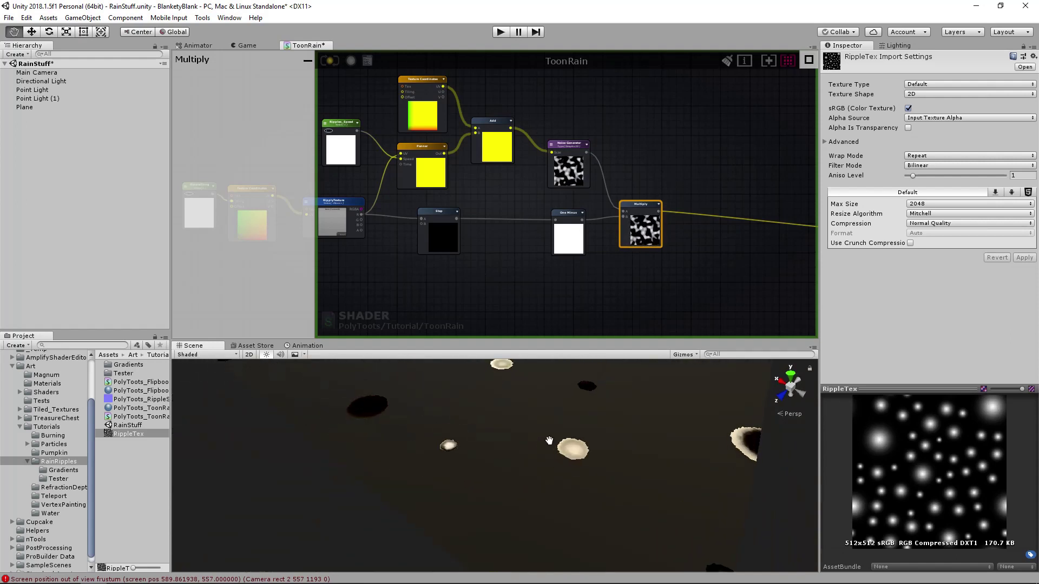
scroll(540, 441, "down", 5)
left_click_drag(498, 456, 488, 482, "alt")
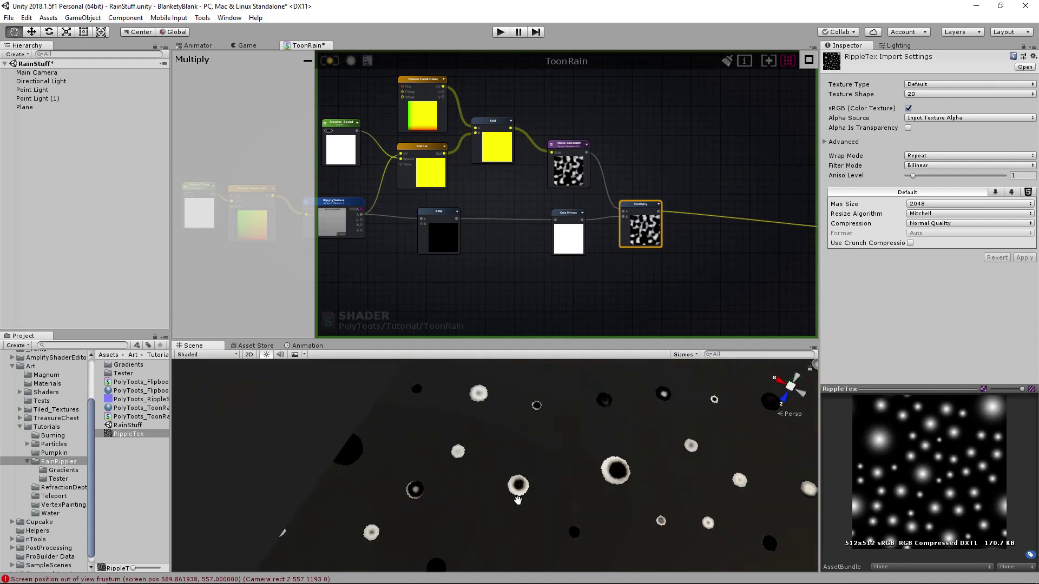
middle_click_drag(481, 479, 489, 514)
middle_click_drag(706, 414, 607, 522)
scroll(607, 523, "down", 4)
left_click_drag(608, 517, 619, 449, "alt")
scroll(621, 446, "up", 2)
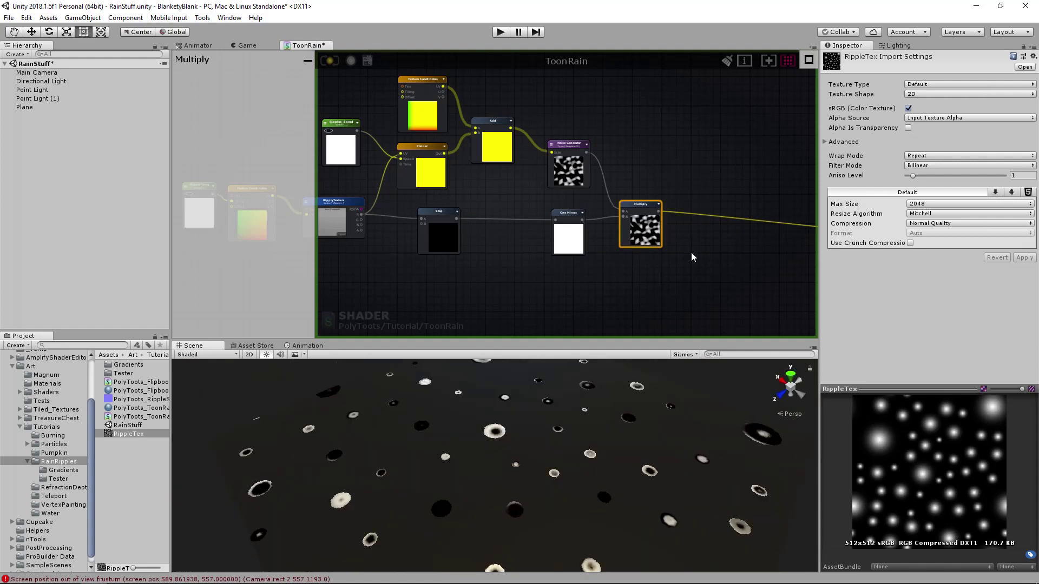
Move the whole ripple node network farther away from the shader's output node to make room between them.
middle_click_drag(703, 226, 645, 223)
middle_click_drag(710, 246, 611, 236)
scroll(596, 232, "down", 5)
scroll(590, 232, "up", 4)
scroll(590, 231, "up", 1)
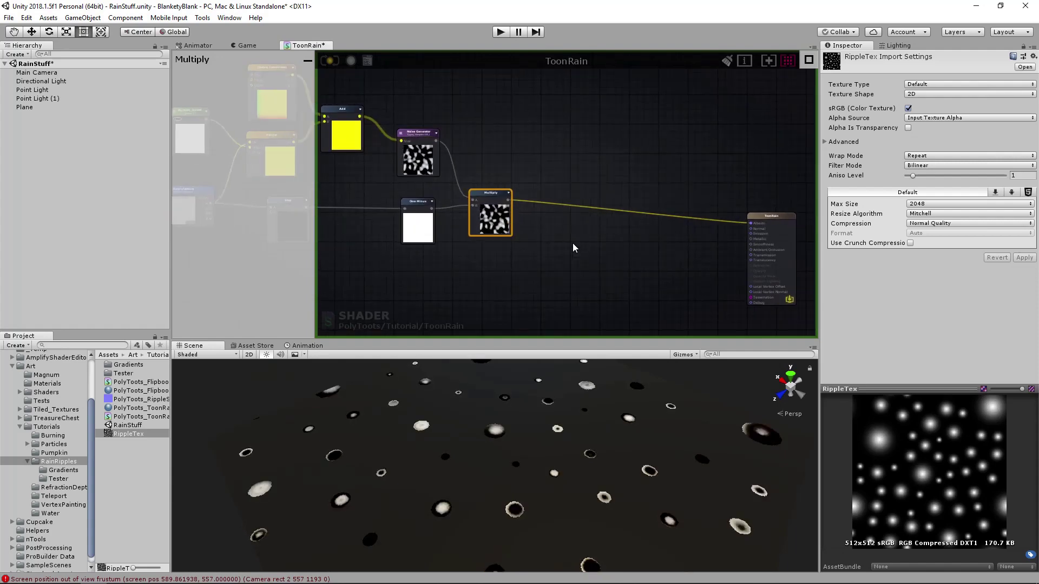
middle_click_drag(569, 224, 703, 216)
scroll(693, 214, "down", 4)
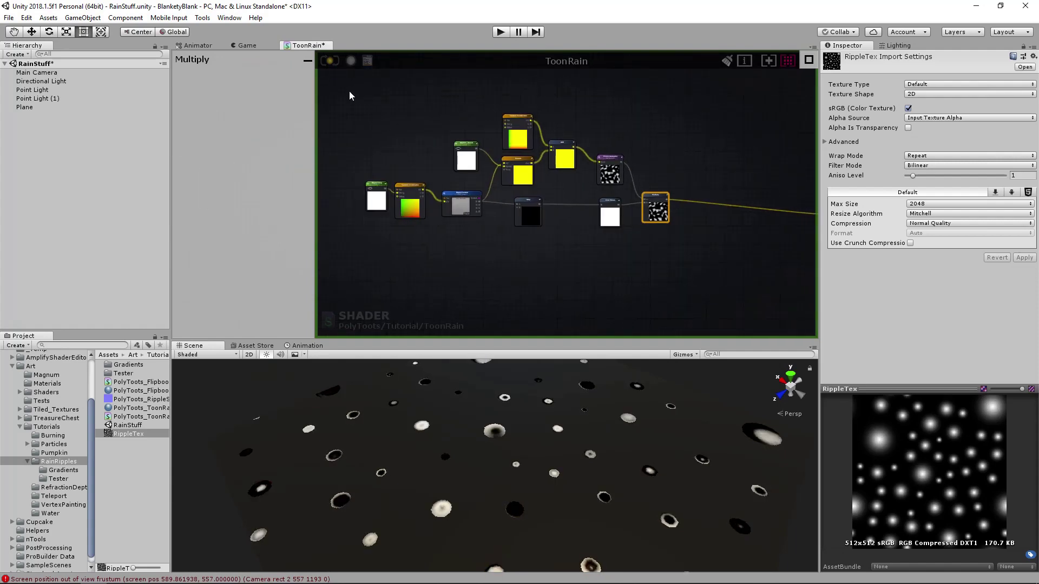
left_click_drag(349, 92, 644, 260)
left_click_drag(658, 221, 572, 222)
left_click(673, 232)
middle_click_drag(662, 206, 728, 287)
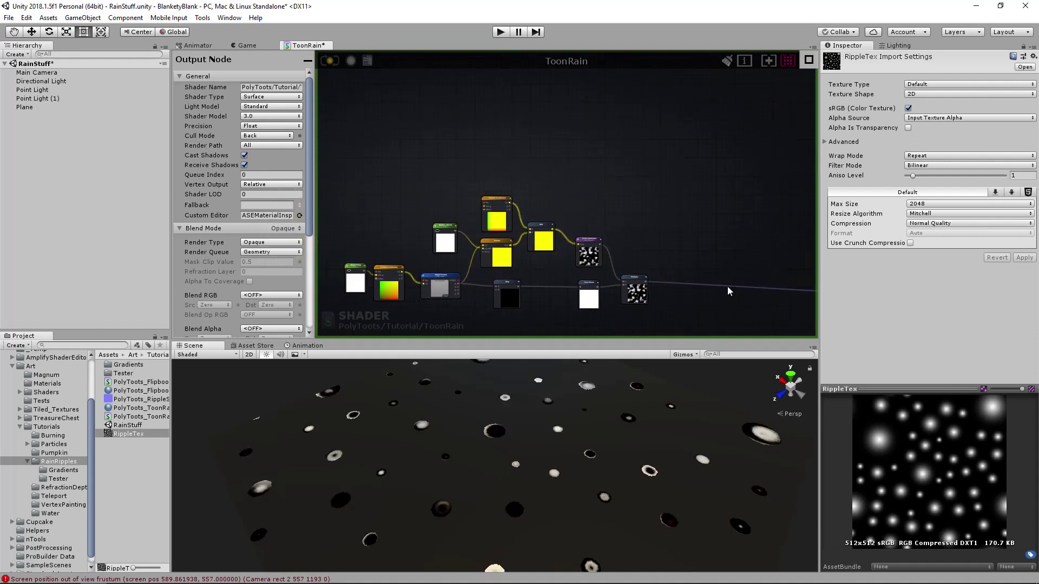
Add a Get Local Var node in the empty space between the final Multiply node and the output node.
right_click_drag(690, 279, 572, 211)
scroll(599, 225, "up", 5)
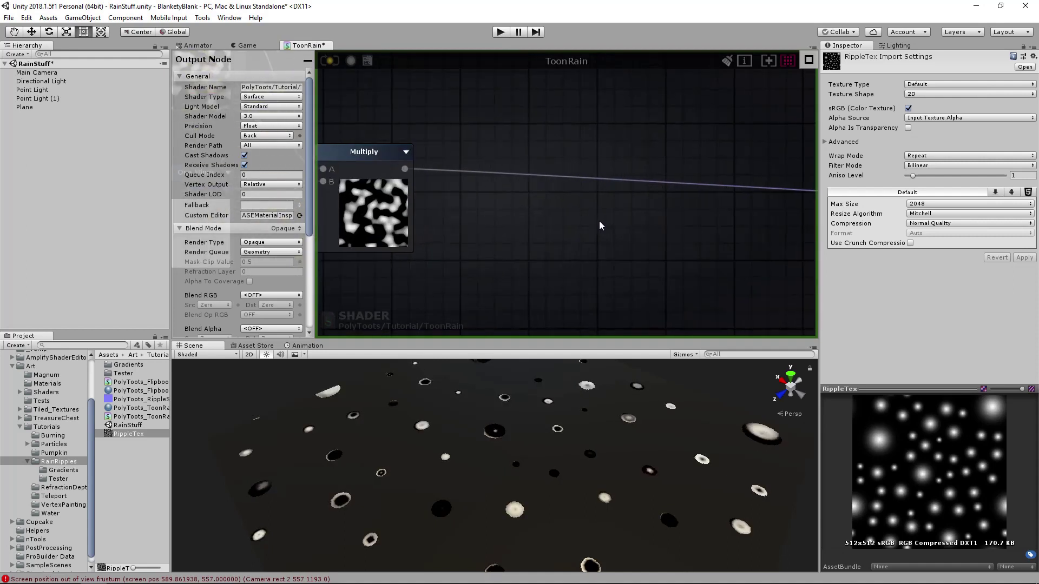
key("g")
left_click_drag(587, 197, 729, 217)
middle_click_drag(547, 194, 589, 222)
left_click(590, 222)
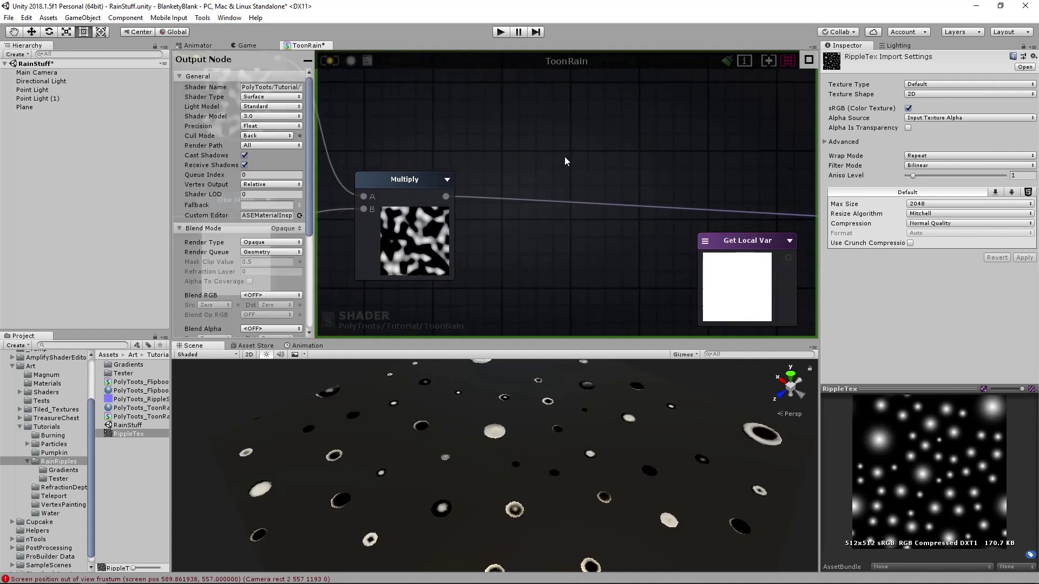
Add a Register Local Var node fed by the Multiply output and name its variable Ripples.
middle_click_drag(619, 166, 597, 176)
key("r")
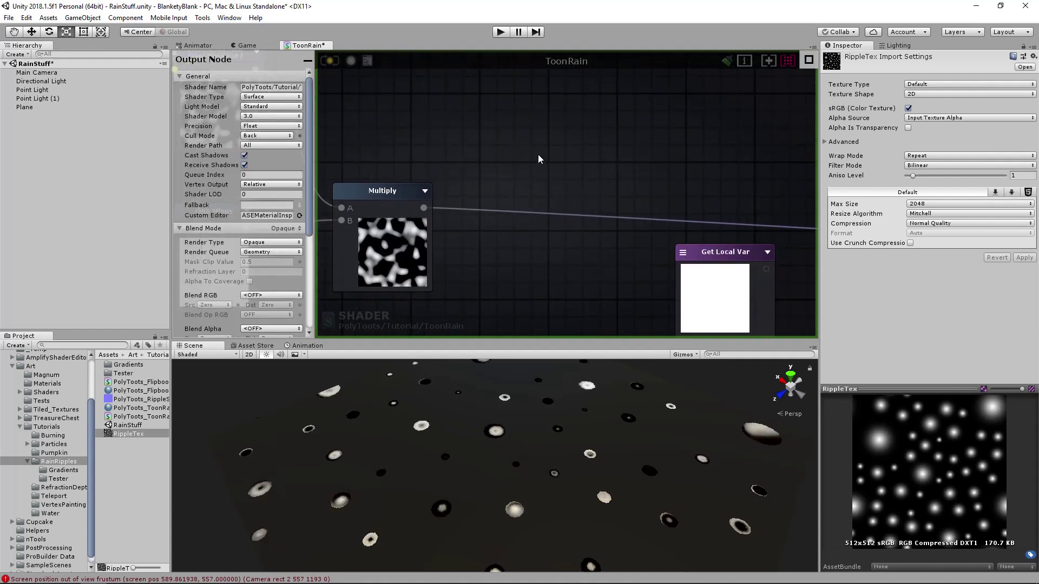
left_click(538, 155)
left_click_drag(585, 162, 563, 167)
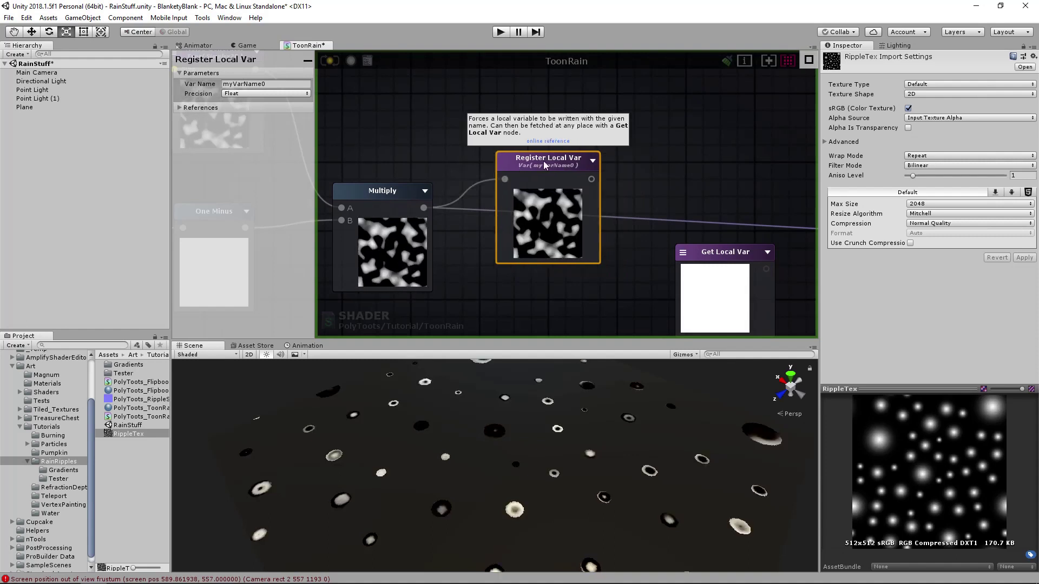
left_click_drag(543, 161, 546, 123)
left_click(293, 85)
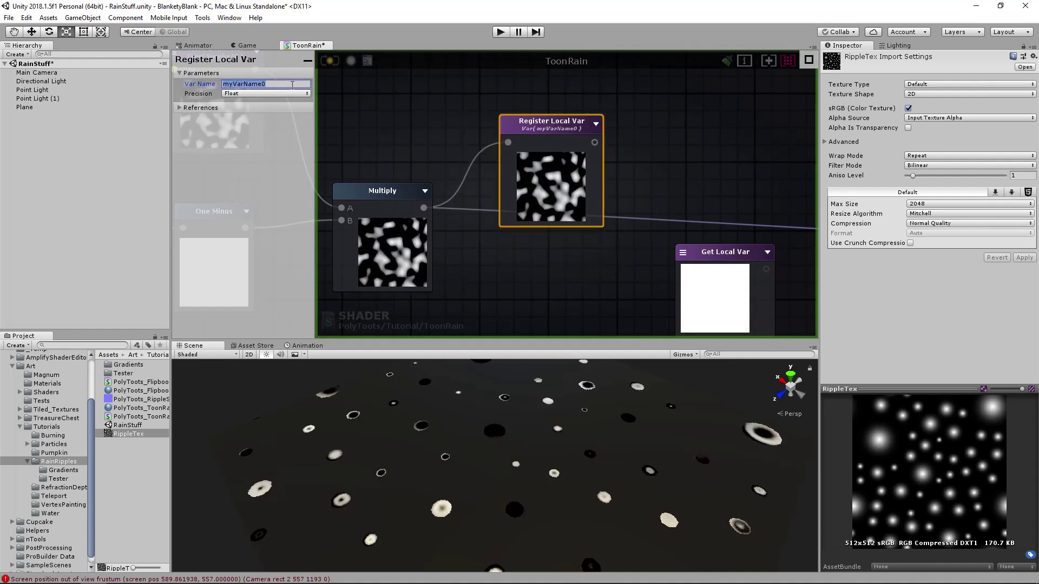
type("Ripples")
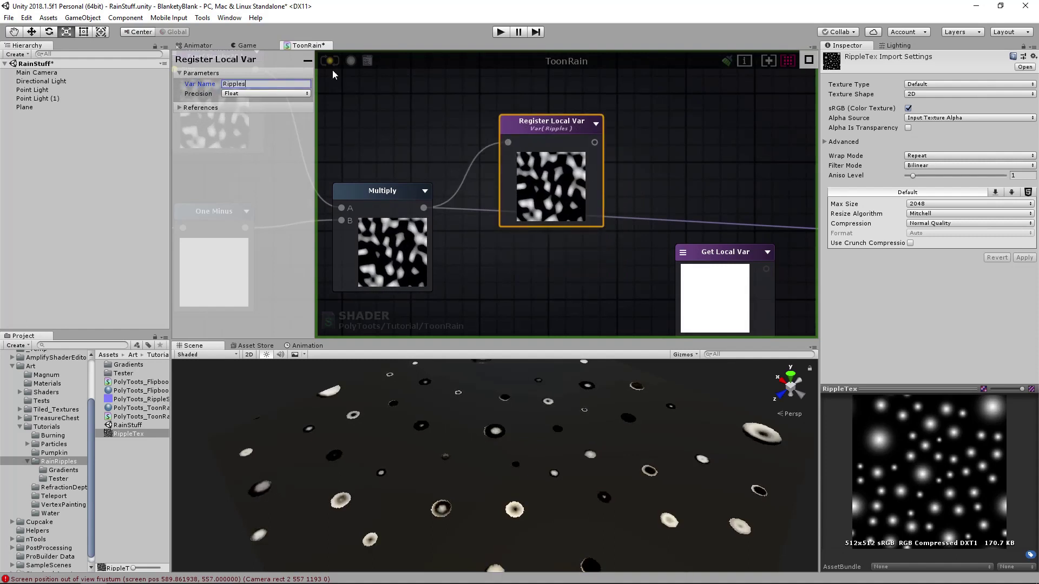
Set the Get Local Var node's reference to Ripples.
right_click_drag(657, 215, 540, 123)
left_click(593, 161)
left_click(567, 165)
left_click(584, 177)
Move the ripple network down and place the Ripples Get Local Var node in the empty area above it.
scroll(623, 170, "down", 5)
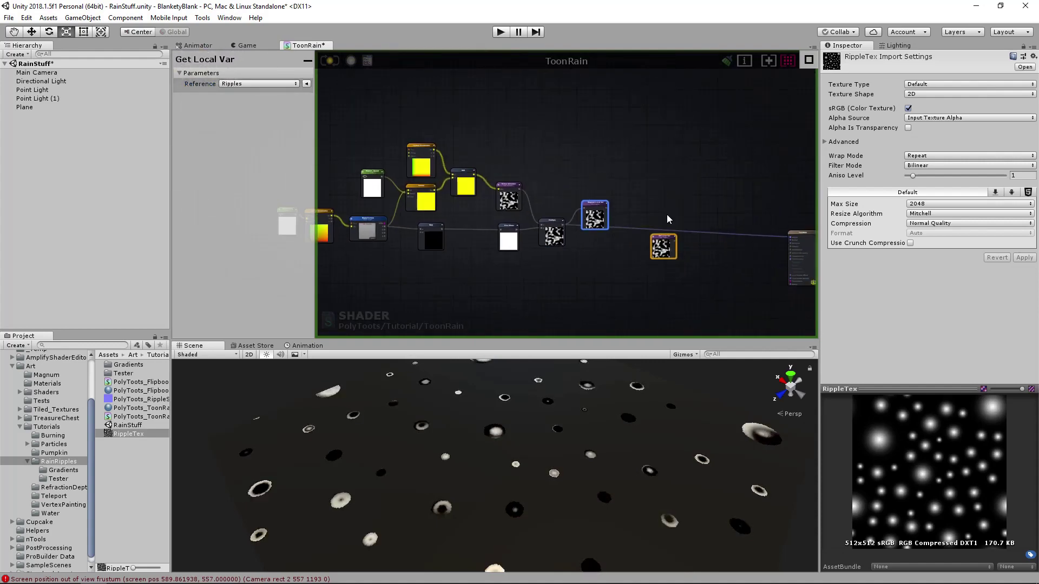
middle_click_drag(629, 161, 714, 179)
scroll(709, 183, "down", 2)
left_click_drag(398, 149, 697, 265)
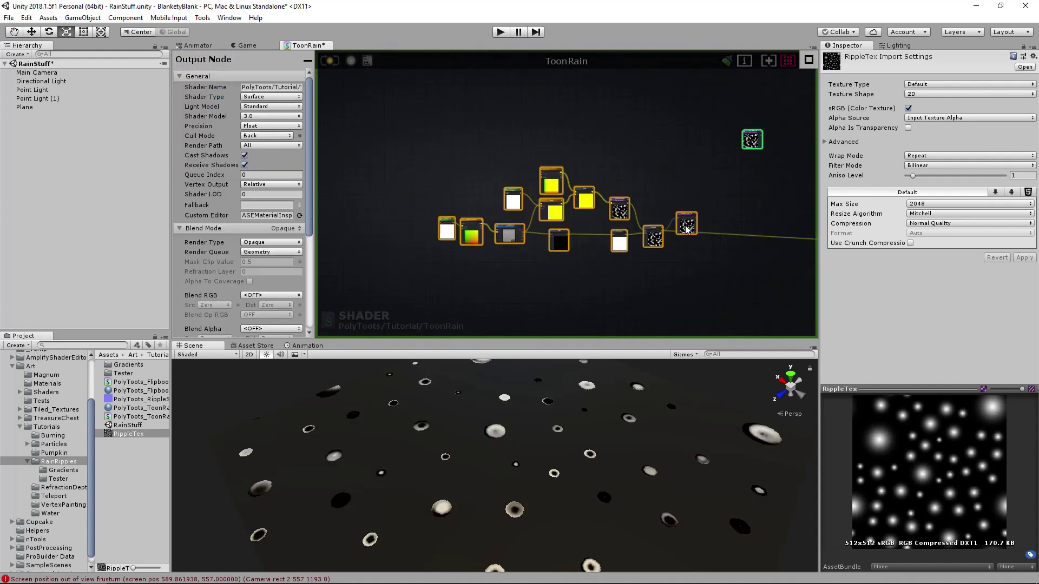
left_click_drag(686, 218, 685, 289)
middle_click_drag(778, 133, 651, 155)
left_click(625, 162)
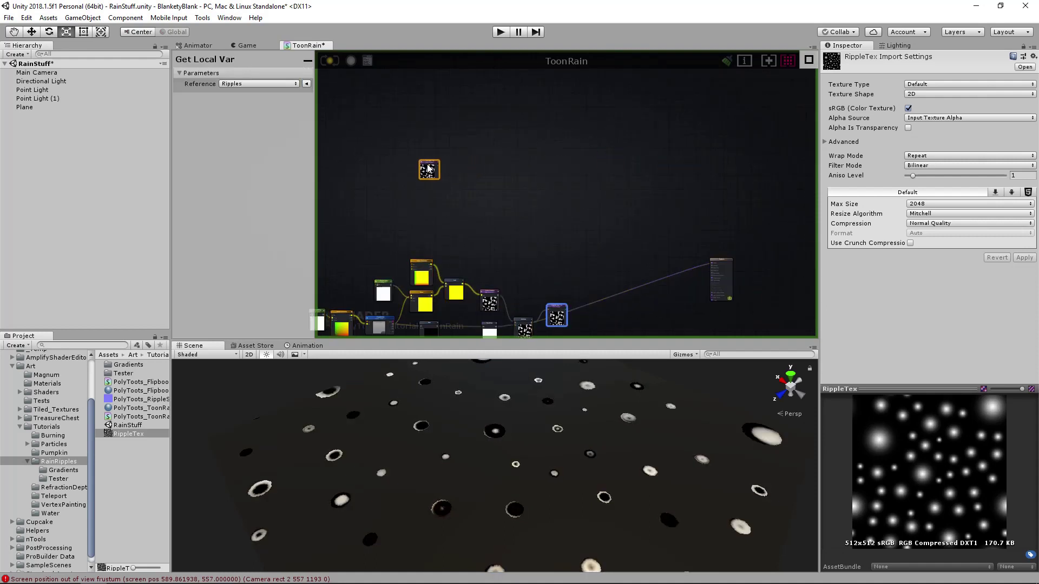
scroll(424, 169, "up", 2)
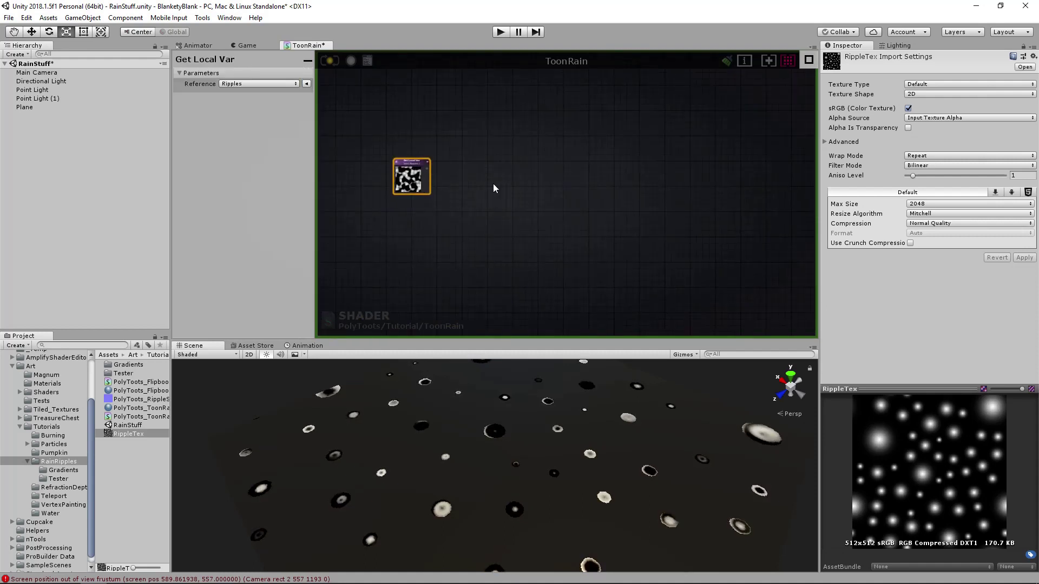
left_click(420, 195)
scroll(573, 208, "up", 2)
middle_click_drag(506, 216, 565, 206)
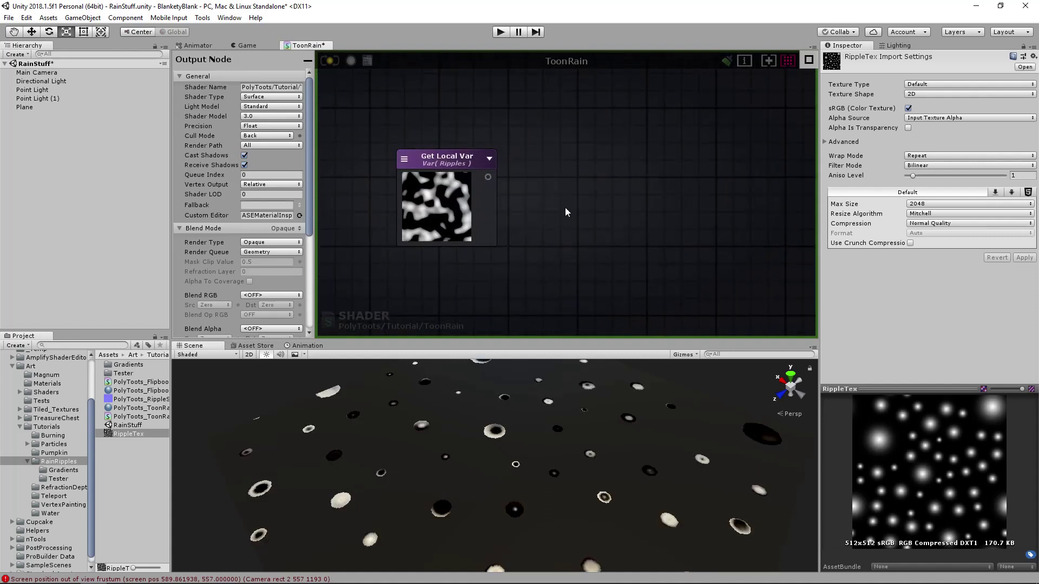
Add a Texture Sample node beside the Get Local Var node and name it Albedo.
left_click(608, 194)
left_click_drag(608, 194, 610, 151)
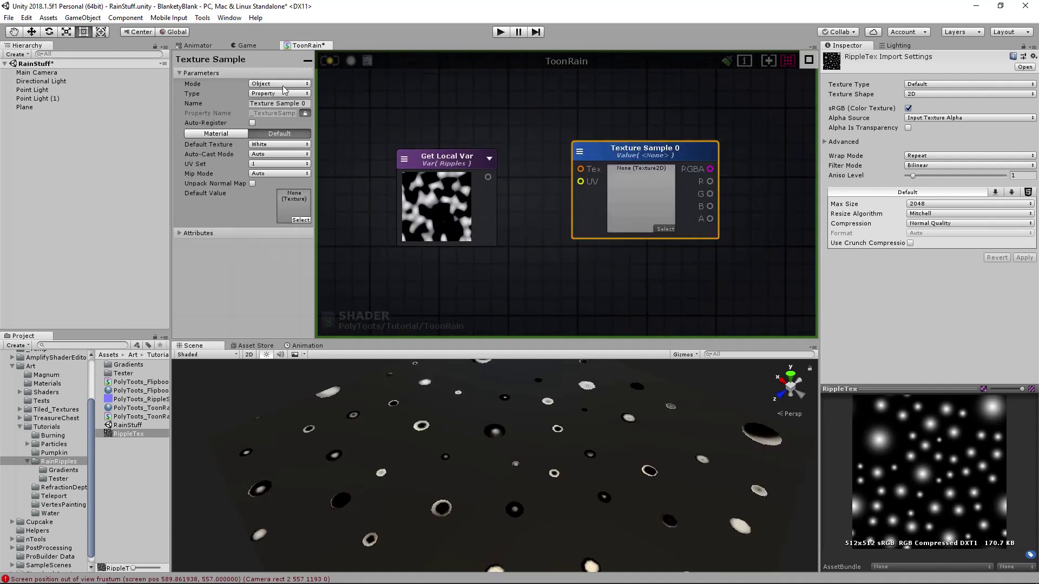
left_click(285, 104)
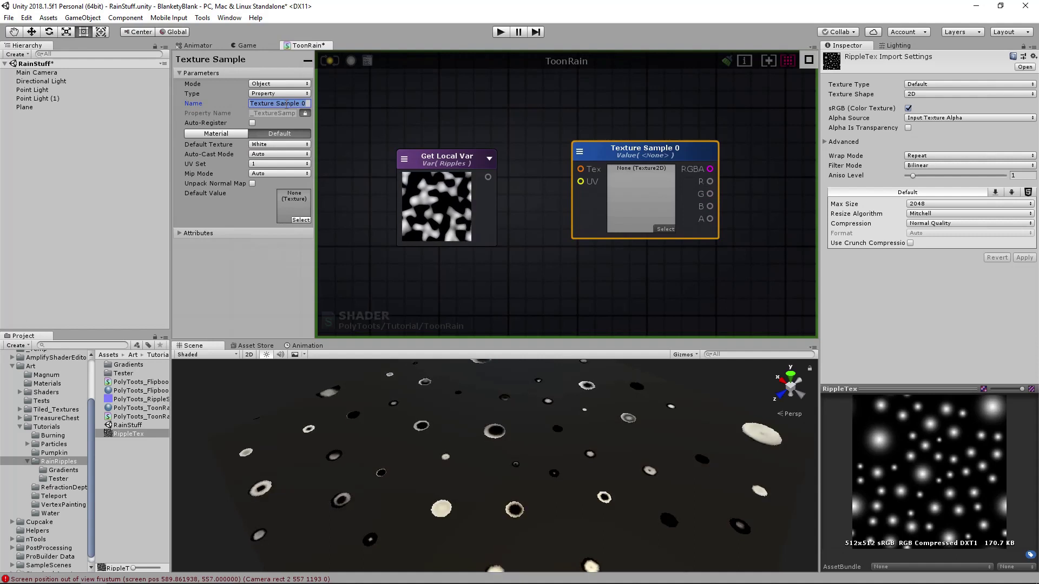
left_click(524, 132)
left_click_drag(625, 158, 612, 164)
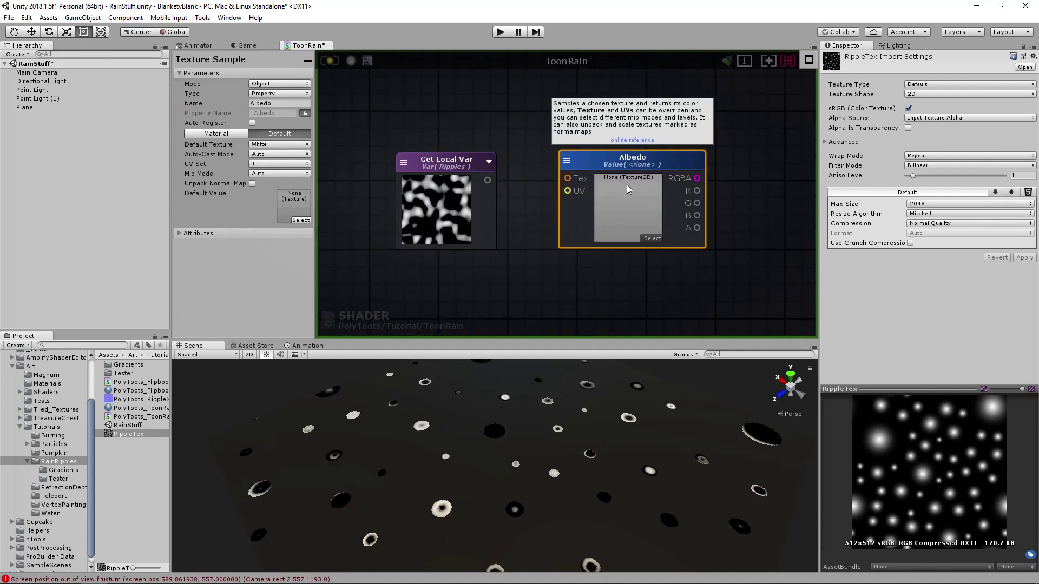
key("f")
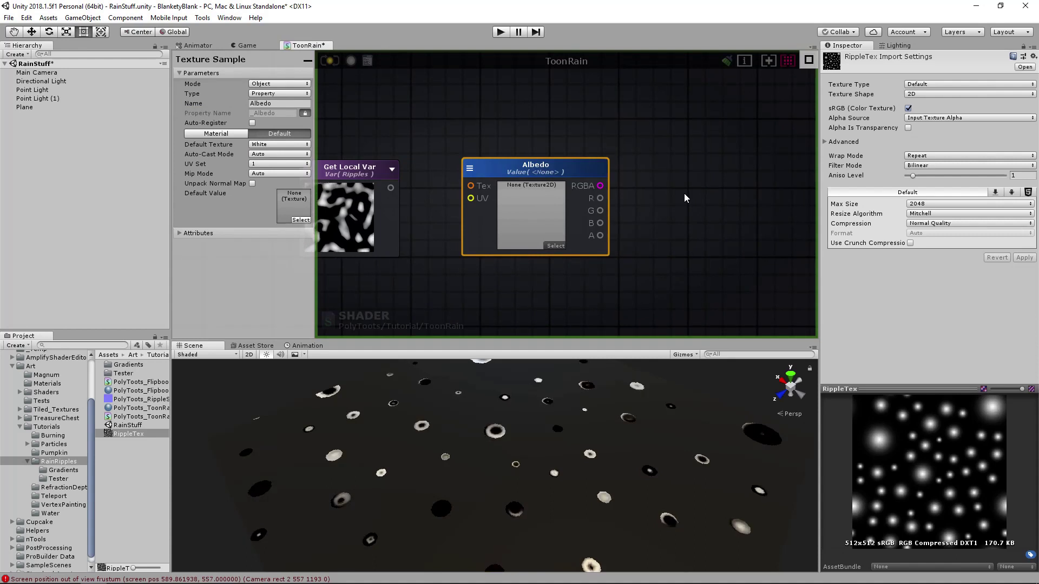
left_click(651, 196)
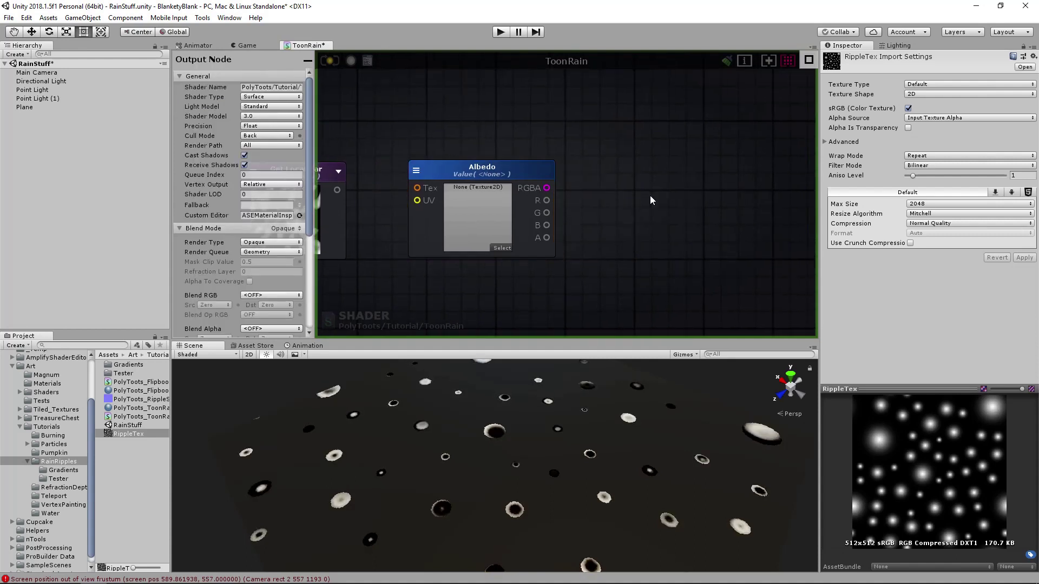
right_click(647, 199)
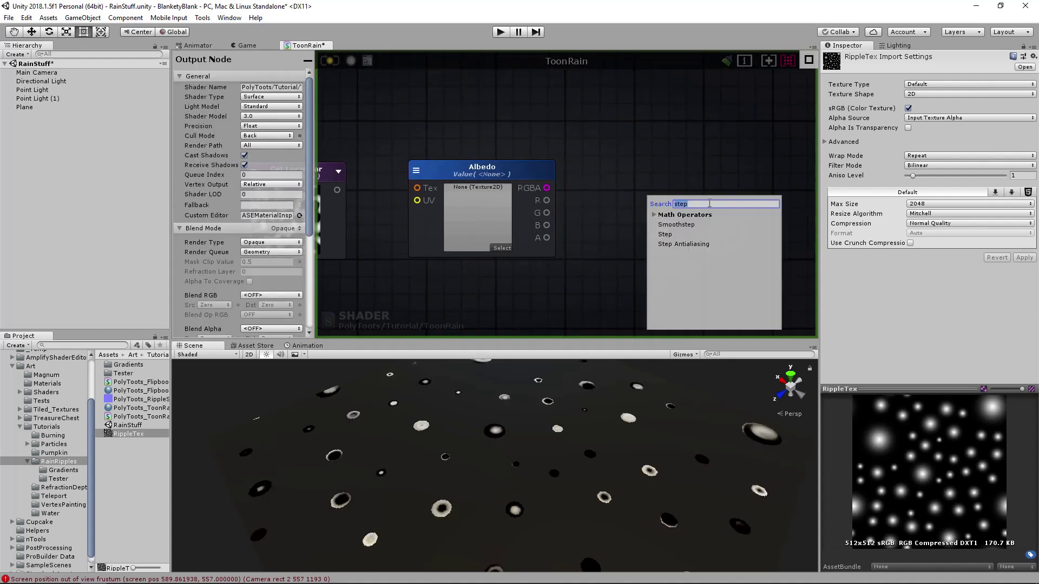
key("BackSpace")
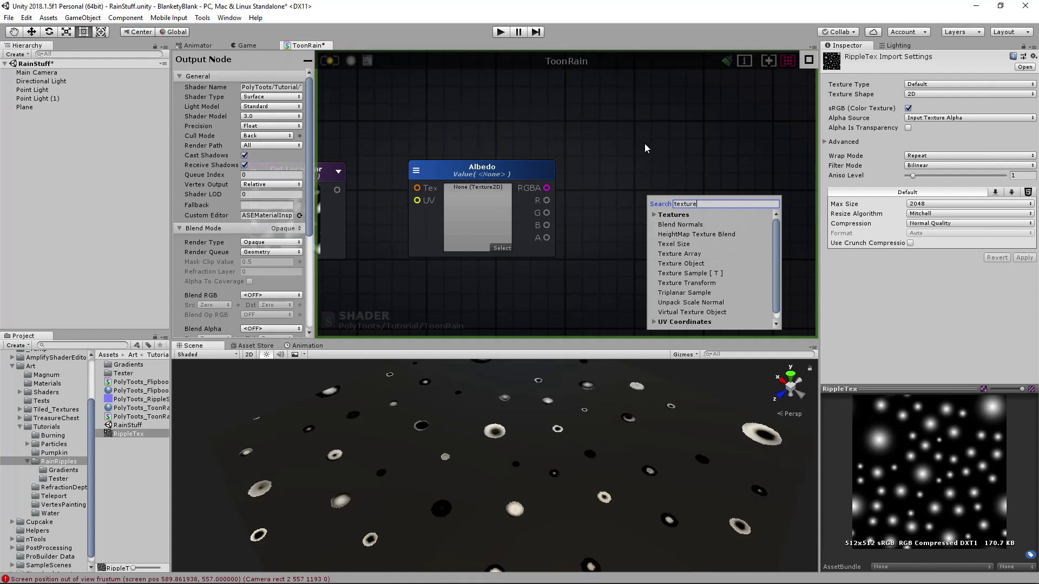
left_click(631, 156)
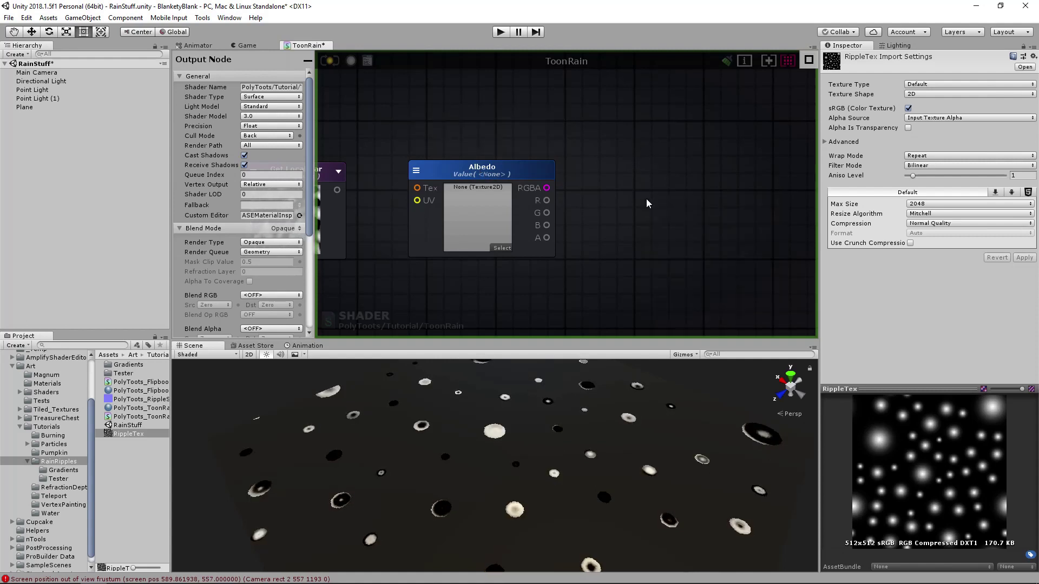
key("t")
left_click(646, 199)
left_click(677, 205)
key("Delete")
right_click_drag(424, 204, 550, 216)
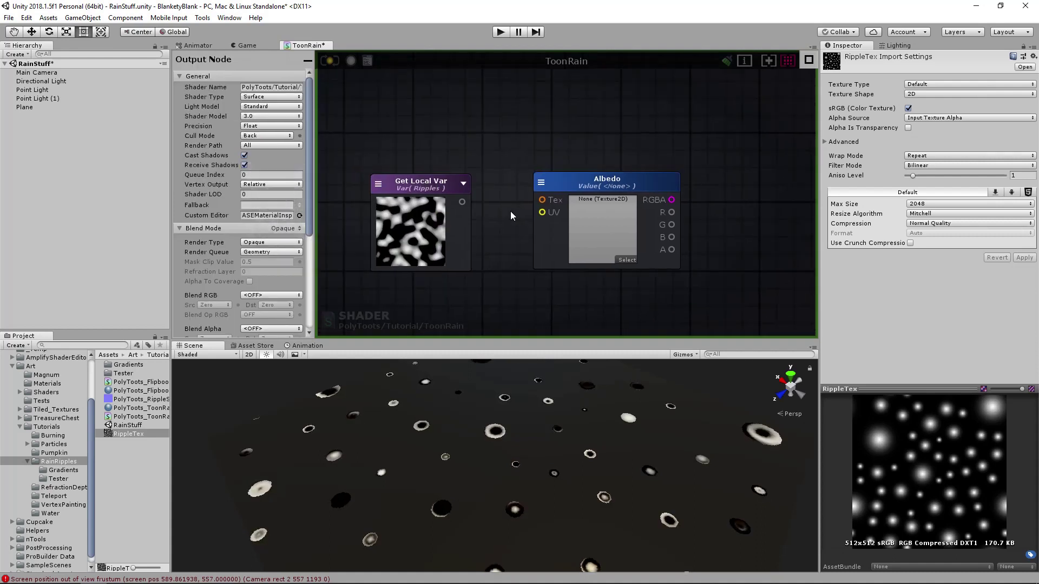
Try feeding the Ripples local variable into the UV input of the Albedo texture sample.
left_click(603, 191)
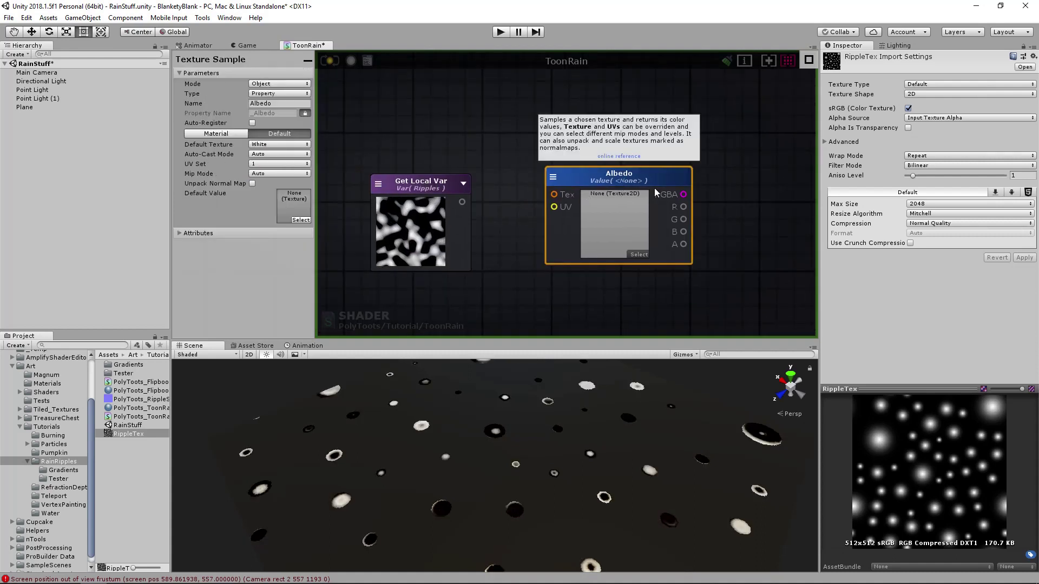
right_click_drag(479, 196, 460, 170)
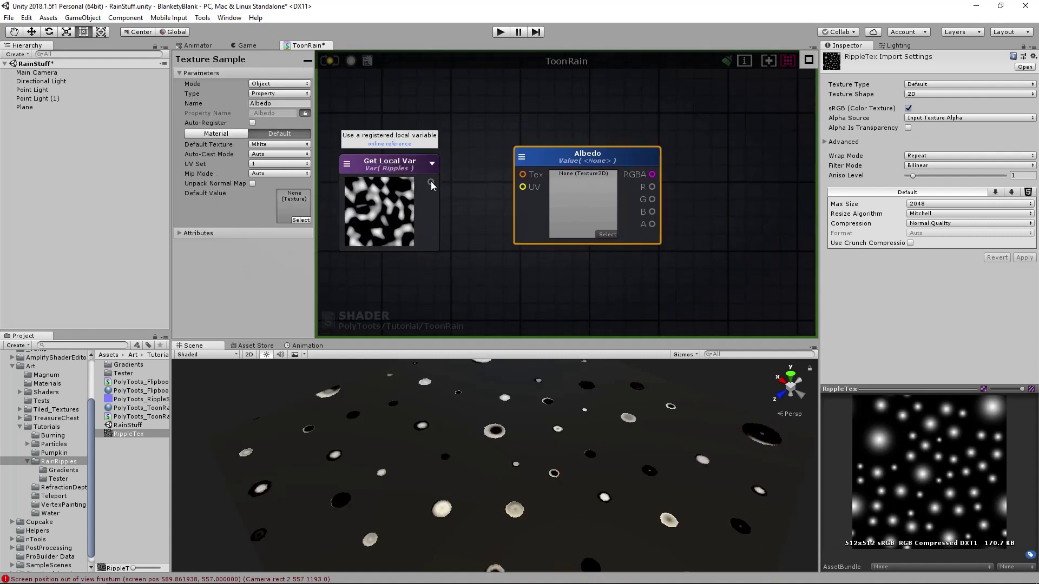
left_click_drag(431, 182, 523, 187)
mouse_move(391, 166)
left_mouse_down()
mouse_move(402, 151)
mouse_move(390, 160)
left_mouse_up()
mouse_move(582, 158)
left_mouse_down()
mouse_move(589, 155)
mouse_move(582, 159)
left_mouse_up()
middle_click_drag(537, 174, 669, 166)
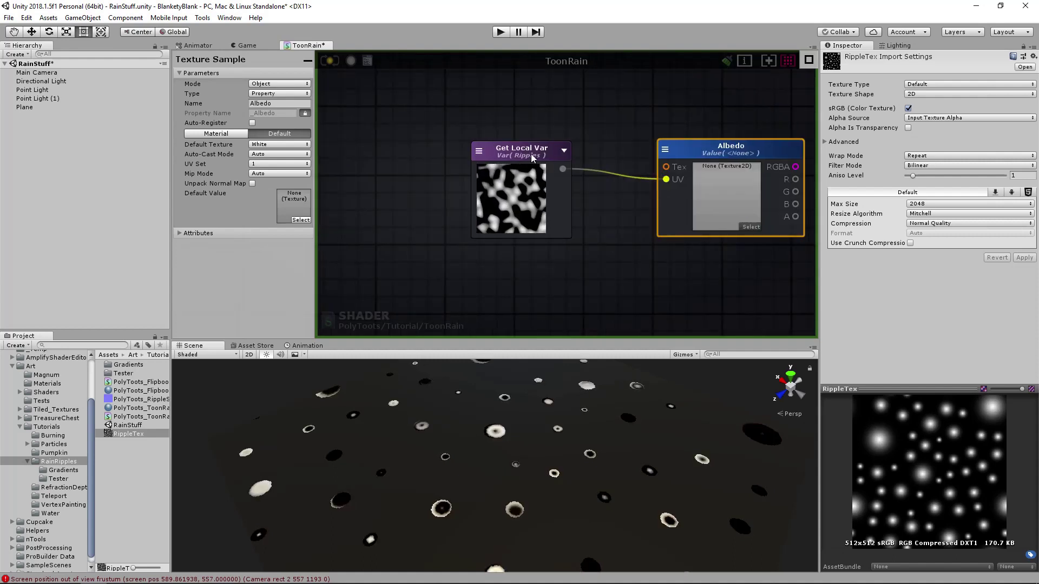
Disconnect the Ripples variable from the Albedo sample's UV input and move its Get Local Var node out of the way.
left_click(532, 154)
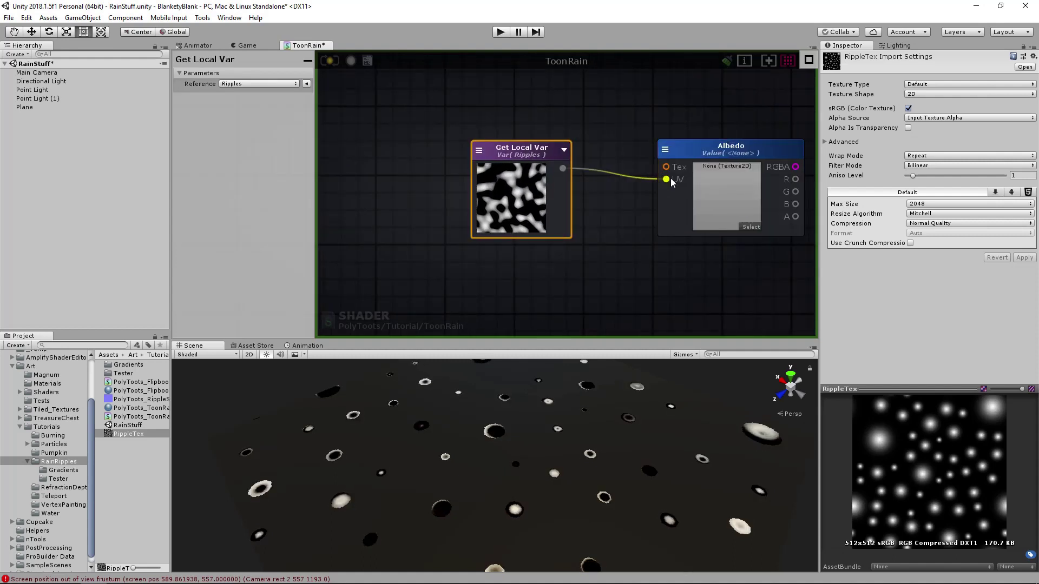
scroll(456, 211, "down", 5)
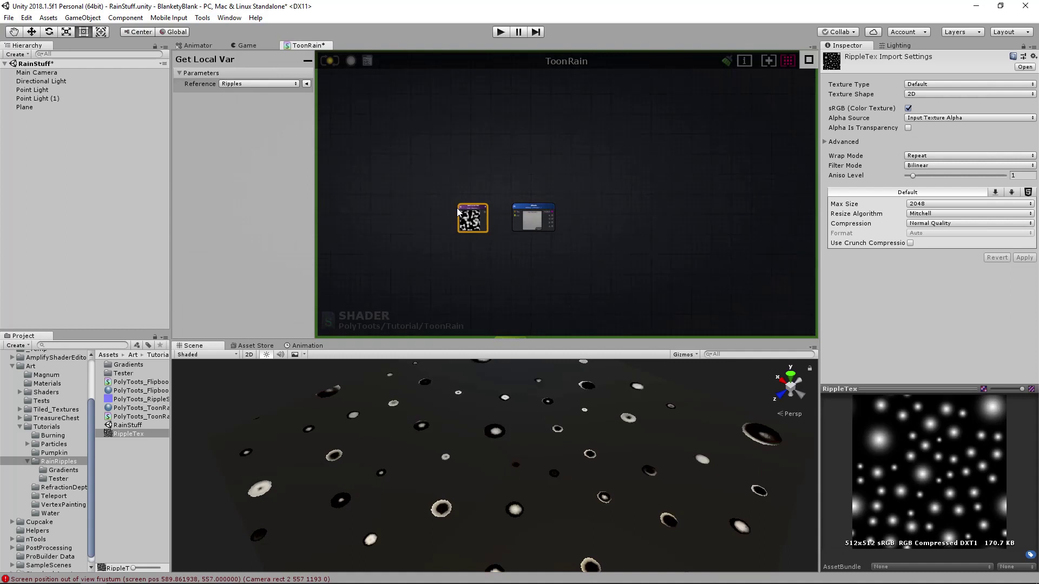
left_click(534, 208)
scroll(489, 215, "up", 5)
left_click(484, 209)
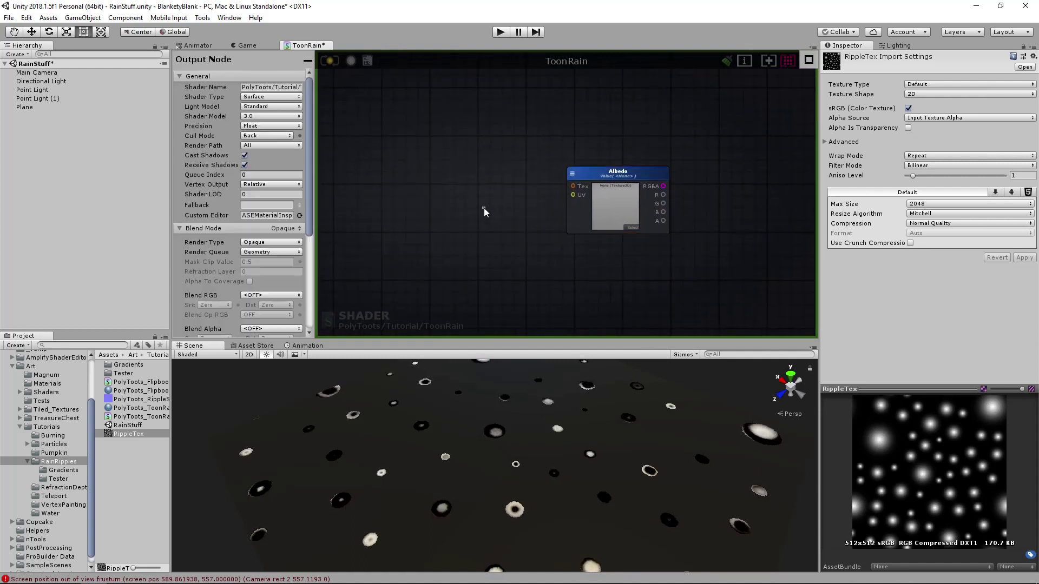
Create a Float property named Tiling with value 1 and connect it to the Albedo sample's UV input.
left_click(440, 177)
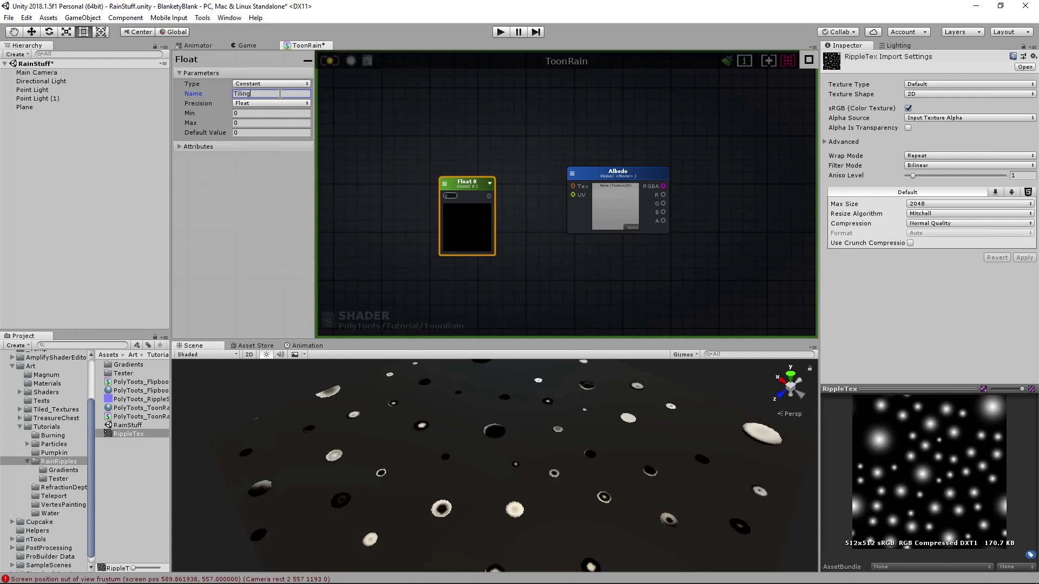
left_click(219, 145)
left_click(218, 145)
left_click(401, 157)
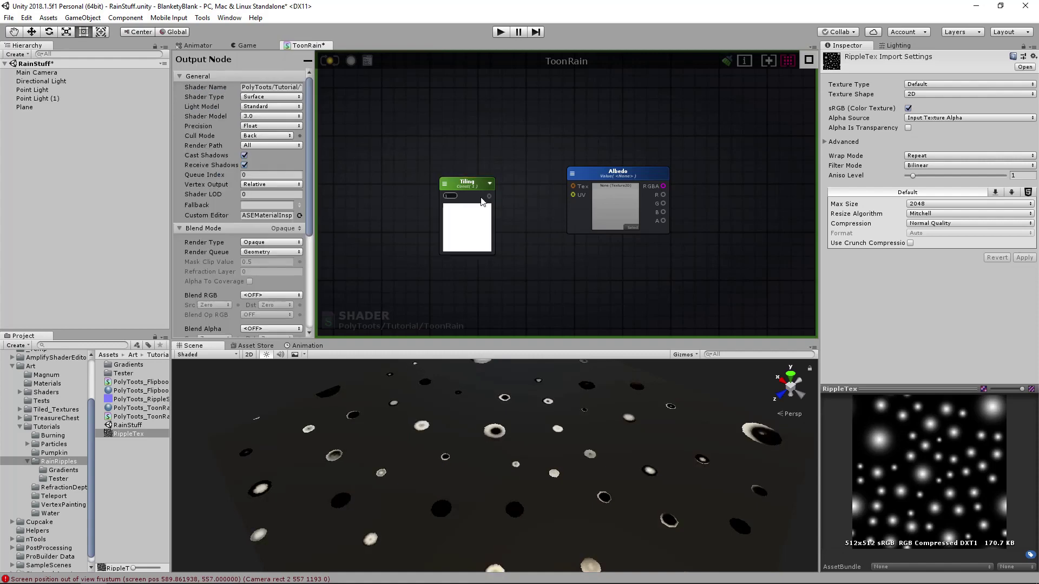
scroll(230, 252, "down", 5)
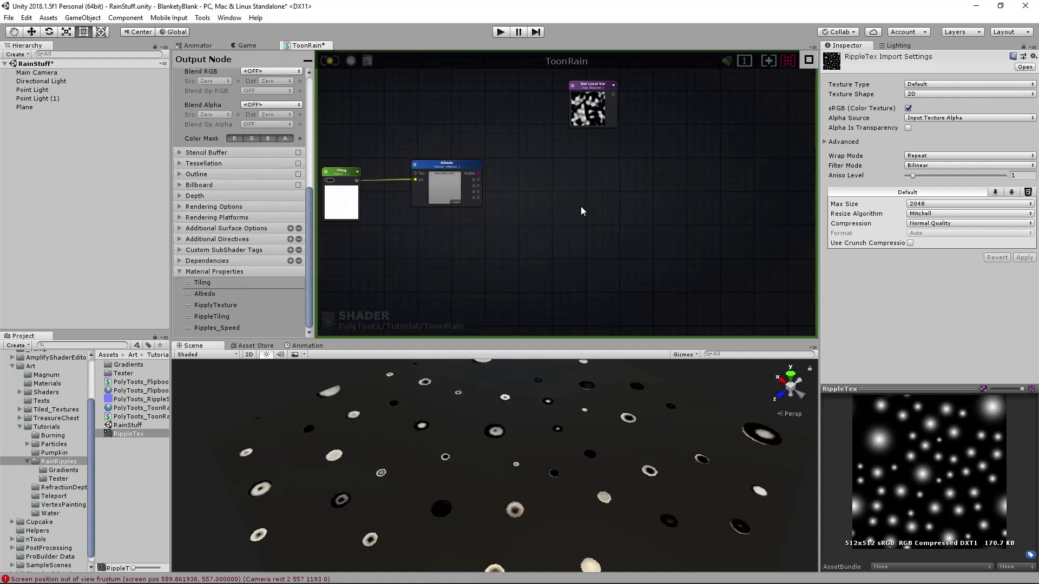
Add a Register Local Var node named Albedo and connect the Albedo sample's RGBA output to it.
key("r")
left_click(590, 208)
left_click_drag(594, 212, 569, 187)
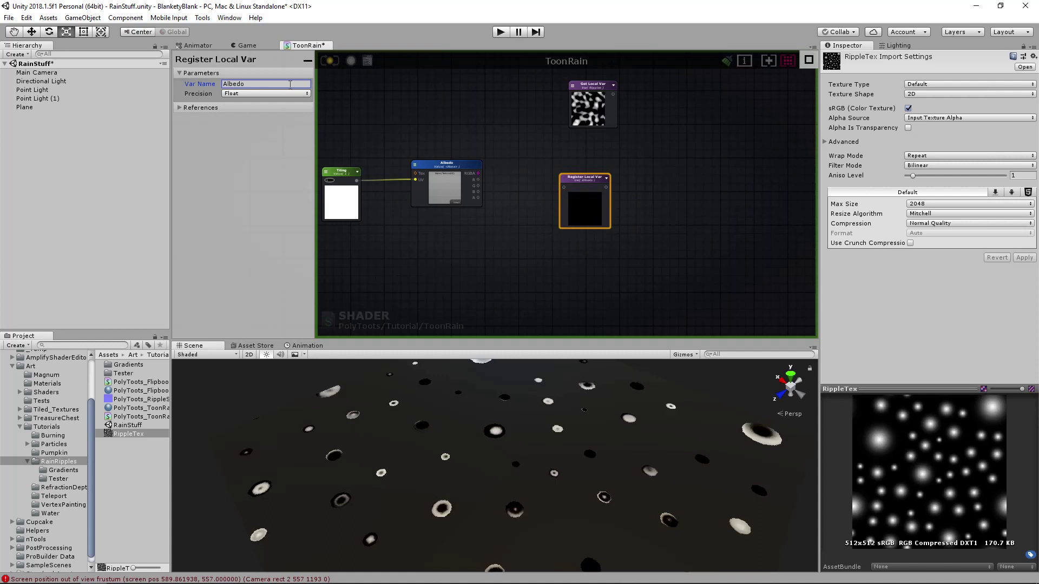
left_click_drag(478, 173, 715, 174)
Line up the Albedo Register Local Var node with the texture sample and position the Ripples Get Local Var node above their connection.
left_click_drag(602, 94, 545, 99)
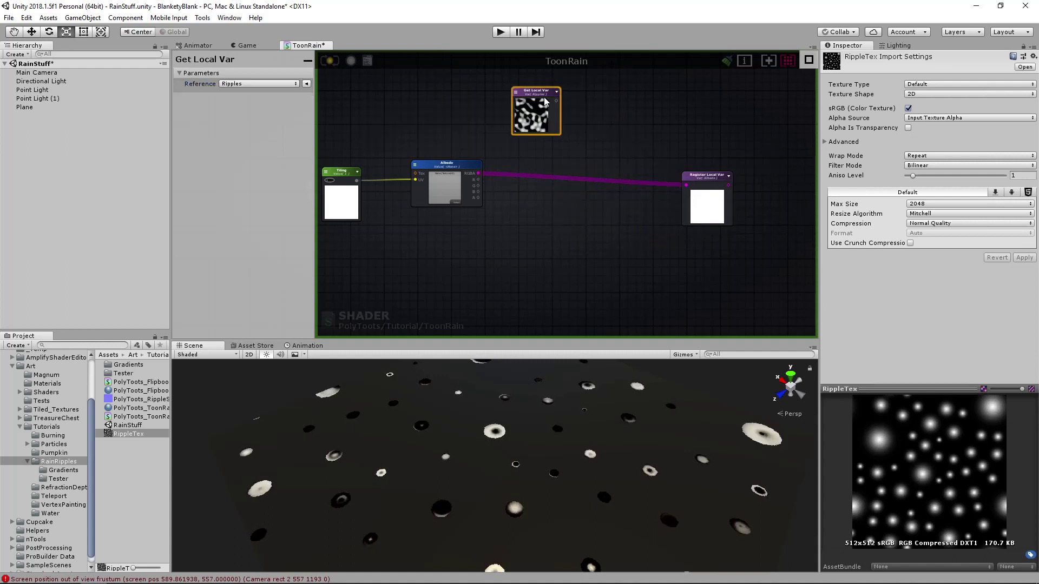
left_click_drag(692, 185, 677, 174)
middle_click_drag(550, 122, 551, 161)
left_click_drag(544, 131, 547, 131)
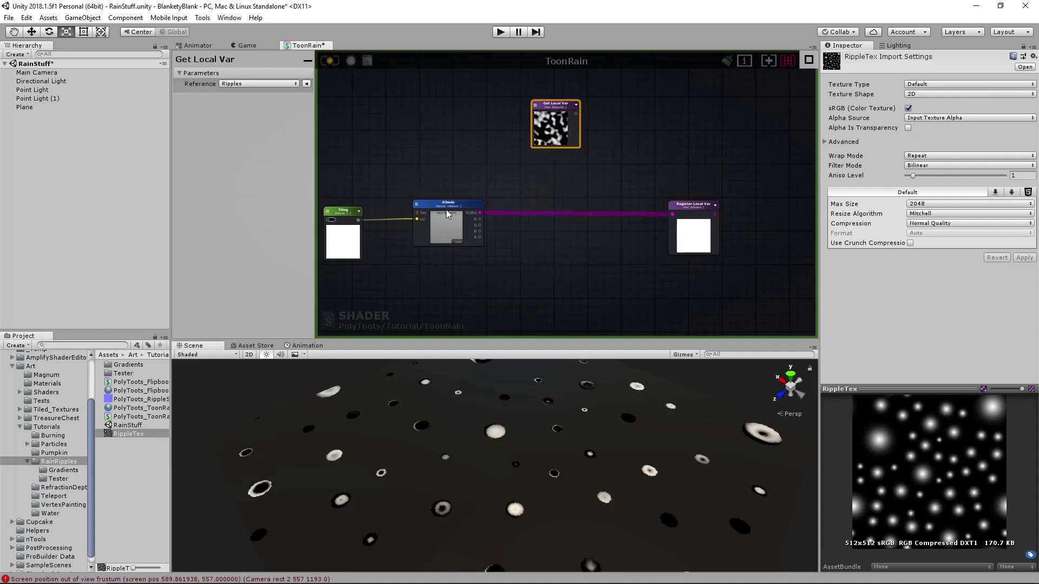
Spread out the Tiling and Albedo nodes and add a Texture Coordinates node between them.
left_click_drag(448, 206, 472, 206)
middle_click_drag(678, 235, 576, 196)
scroll(585, 197, "down", 7)
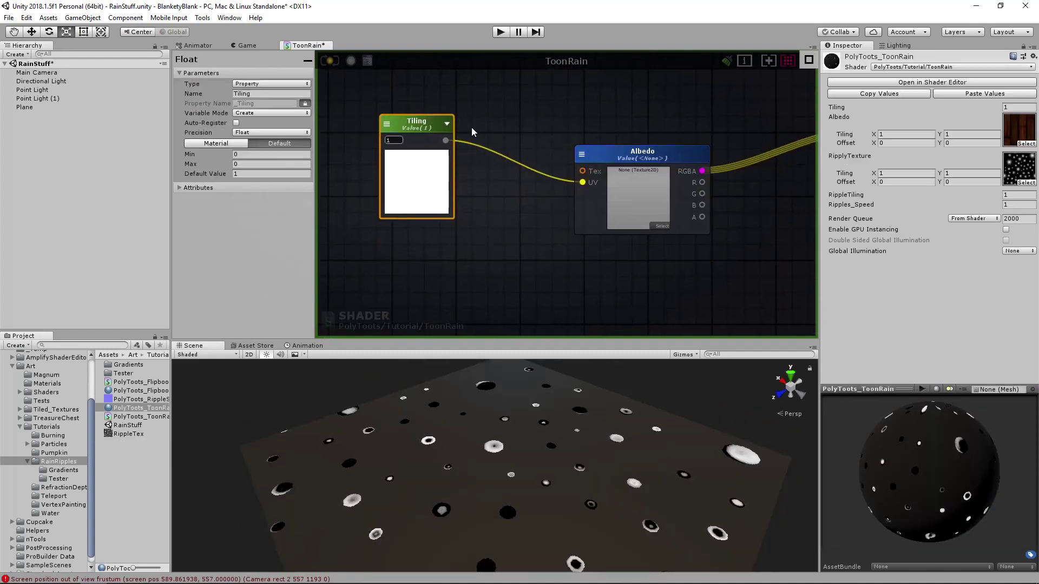
left_click_drag(431, 124, 348, 128)
middle_click_drag(404, 136, 533, 164)
scroll(549, 173, "down", 4)
left_click(583, 154)
left_click(582, 155)
left_click_drag(611, 147, 575, 122)
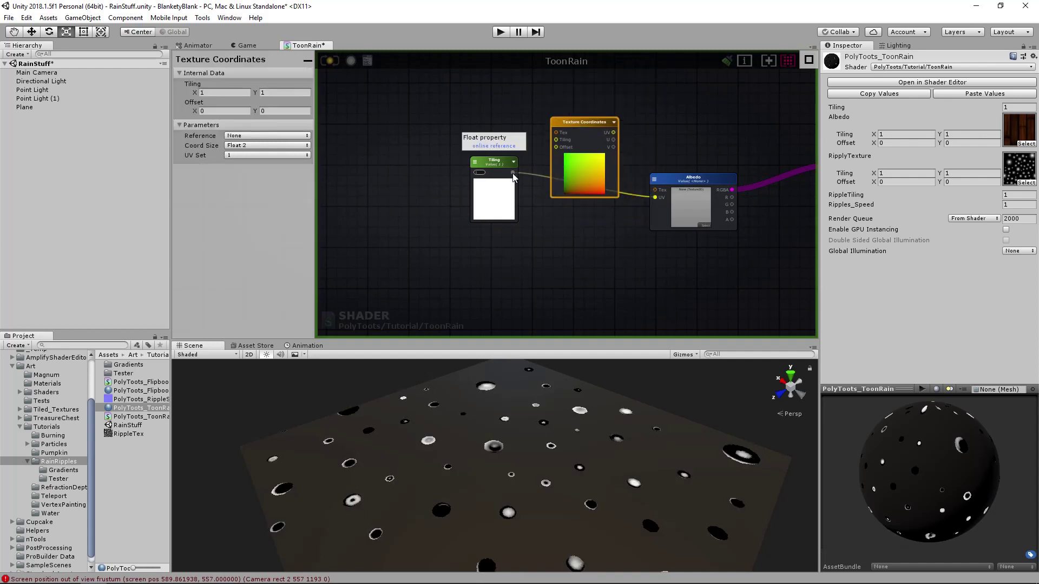
Connect Tiling to the Texture Coordinates node's Tiling input and its UV output to the Albedo sample's UV, then save the shader.
left_click_drag(500, 161, 464, 142)
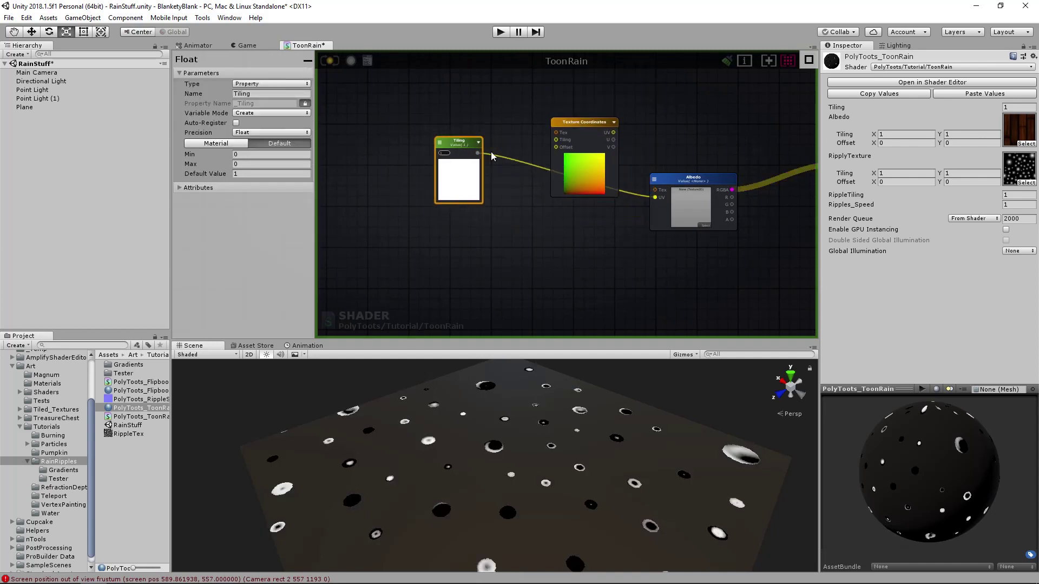
left_click_drag(562, 142, 652, 197)
left_click_drag(540, 151, 559, 166)
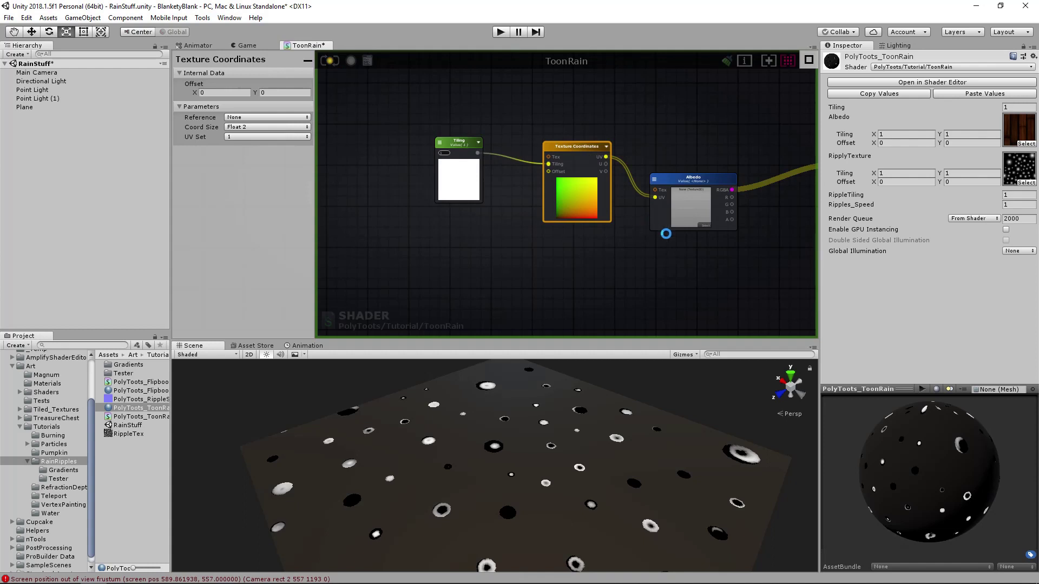
key("ctrl+s")
Connect the Albedo variable to the output node's Albedo and the Ripples variable to its Emission, then save the shader.
scroll(576, 436, "down", 3)
left_click_drag(575, 440, 555, 466, "alt")
middle_click_drag(617, 230, 552, 160)
scroll(552, 160, "down", 6)
middle_click_drag(636, 252, 425, 225)
scroll(600, 220, "up", 8)
left_click_drag(517, 221, 629, 137)
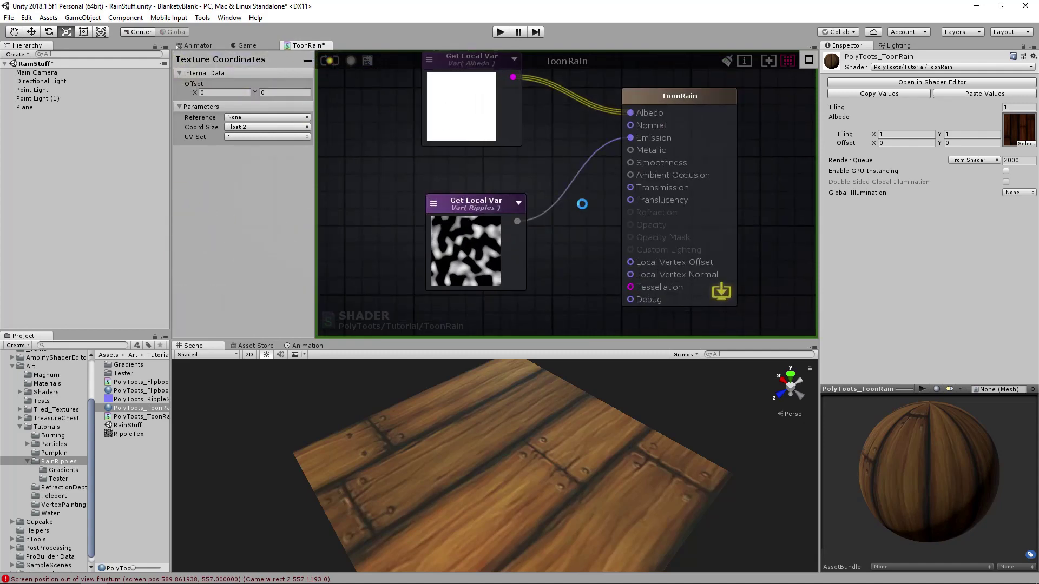
key("ctrl+s")
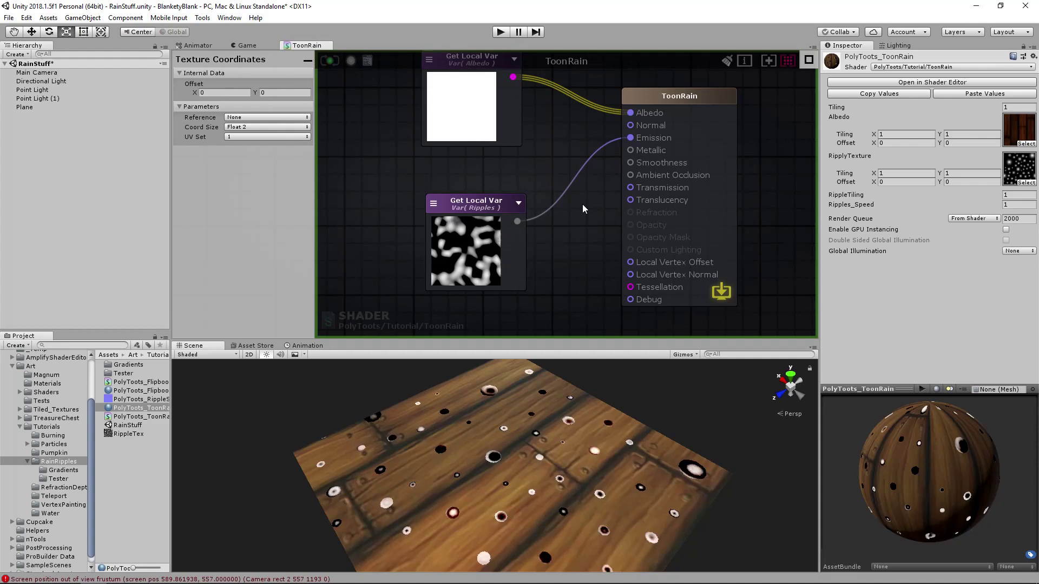
Disconnect the Ripples variable from Emission and move its Get Local Var node slightly away from the output node.
left_click_drag(550, 432, 592, 449, "alt")
scroll(606, 466, "up", 3)
scroll(625, 459, "down", 5)
middle_click_drag(551, 190, 653, 226)
left_click(730, 176, "alt")
left_click_drag(591, 246, 558, 226)
scroll(558, 228, "down", 7)
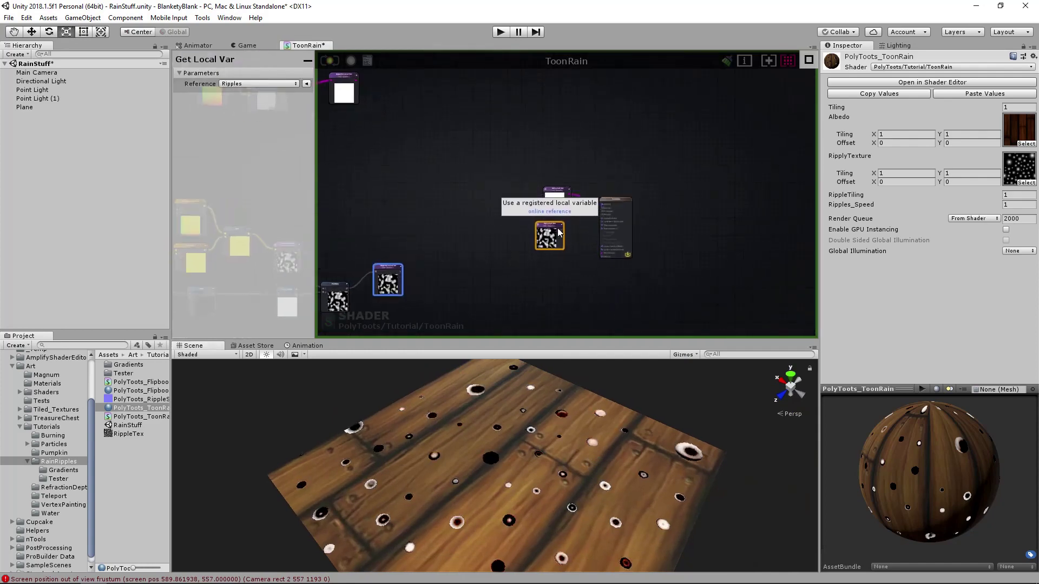
scroll(558, 228, "up", 7)
Select the whole ripple node group and shift it away from the output node.
scroll(740, 156, "down", 8)
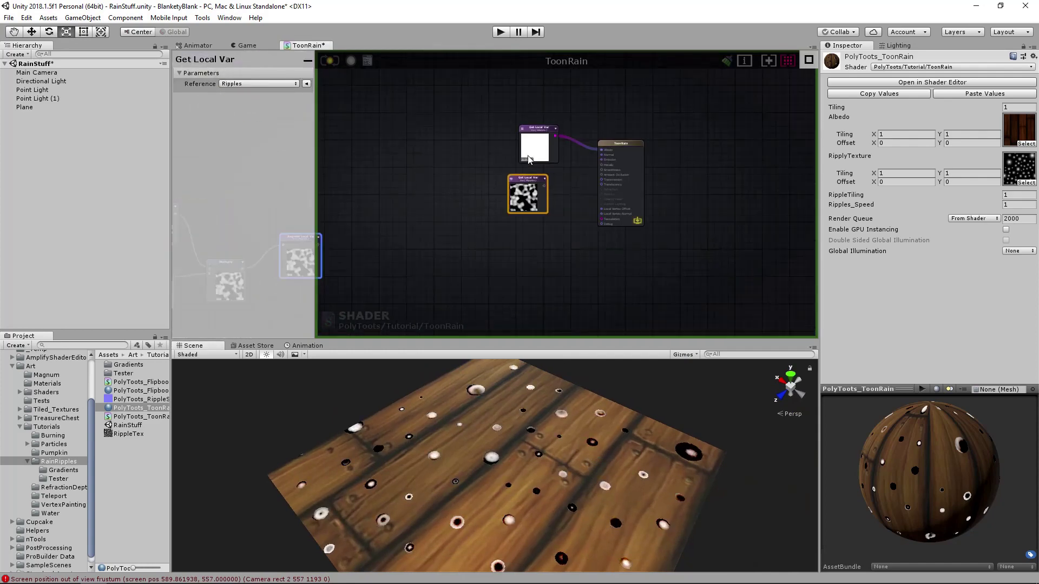
left_click_drag(374, 164, 703, 270)
middle_click_drag(603, 164, 611, 252)
middle_click_drag(653, 308, 656, 224)
left_click_drag(385, 155, 722, 306)
left_click_drag(694, 242, 644, 255)
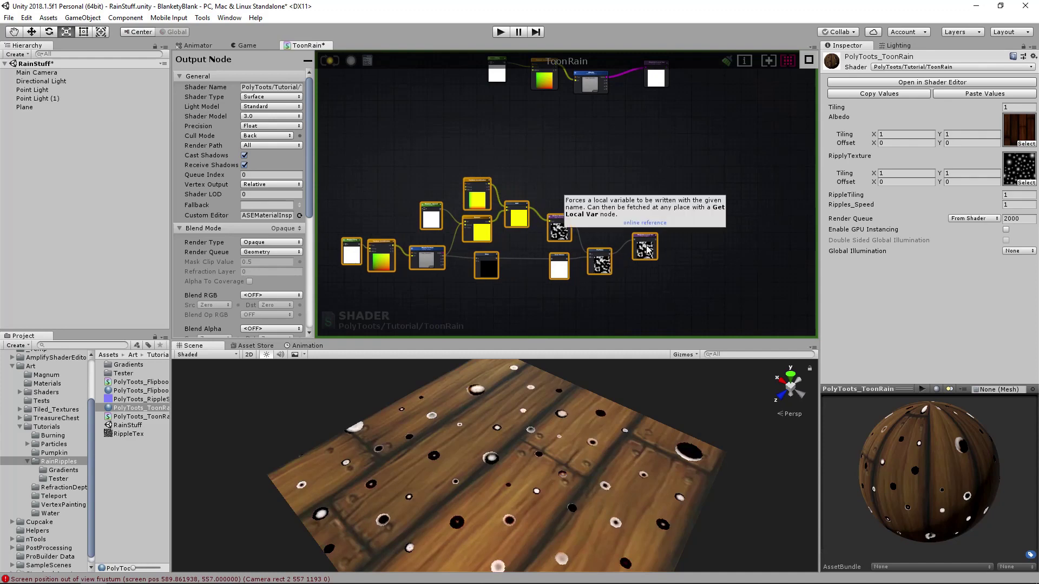
left_click(703, 250)
Connect the Ripples variable to the output's Albedo in place of the Albedo variable, update the shader and reposition both Get Local Var nodes.
scroll(537, 262, "up", 4)
middle_click_drag(537, 262, 611, 247)
mouse_move(781, 193)
middle_mouse_down()
mouse_move(508, 233)
mouse_move(653, 217)
middle_mouse_up()
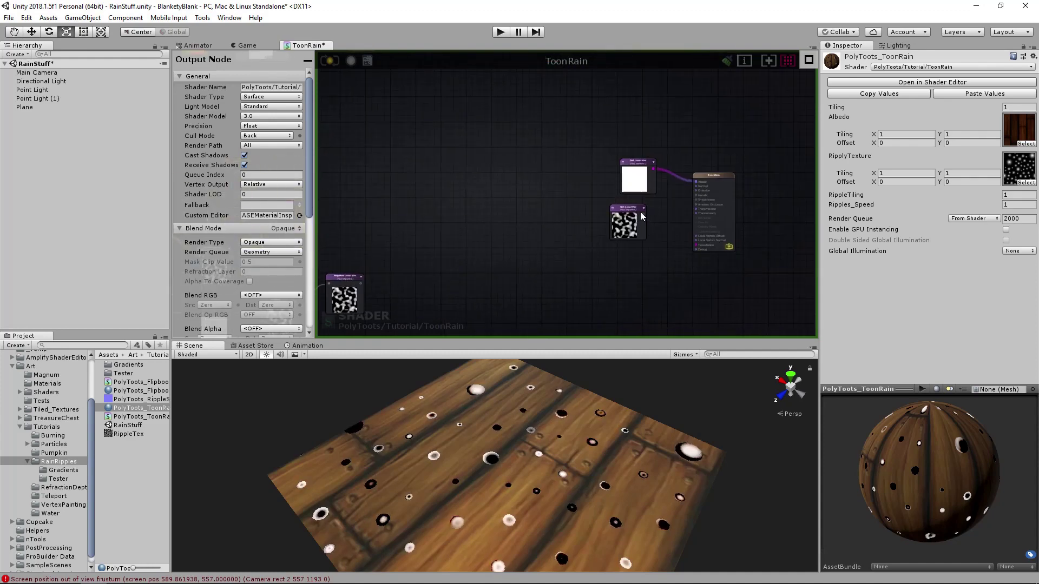
left_click(641, 216)
scroll(645, 197, "up", 5)
left_click_drag(634, 253, 780, 163)
left_click_drag(594, 158, 555, 150)
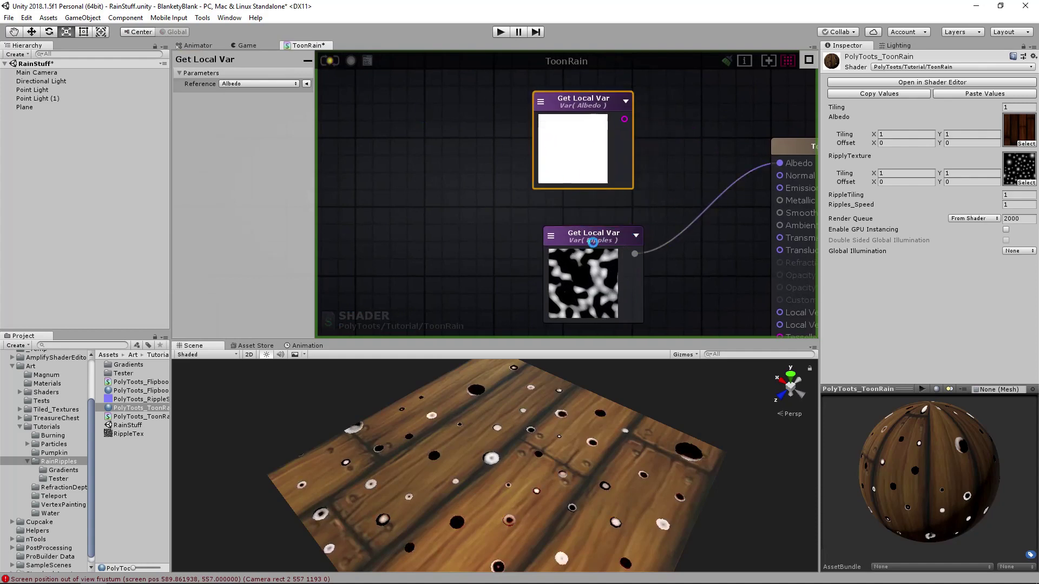
middle_click_drag(570, 497, 580, 455)
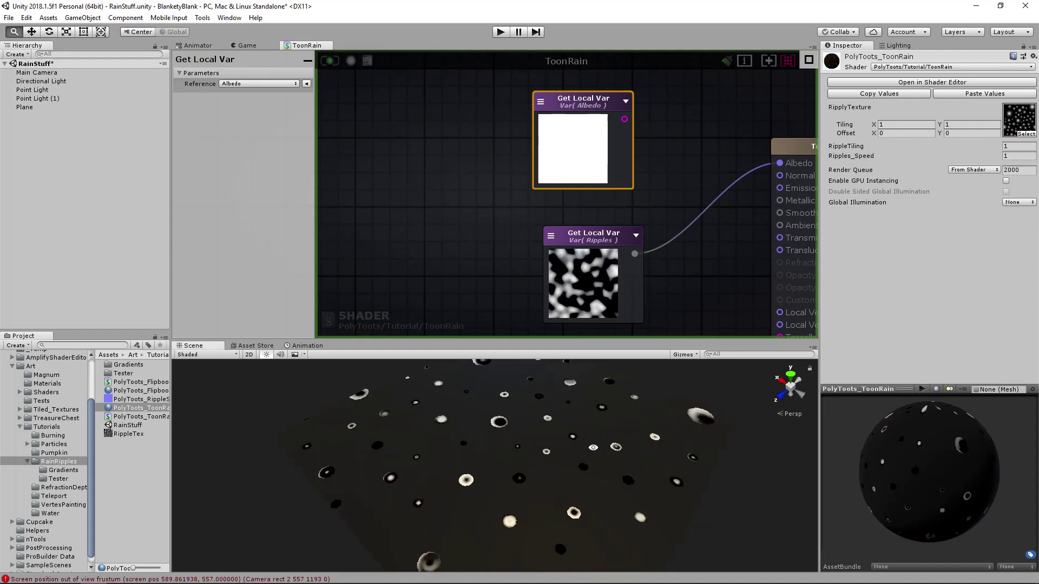
middle_click_drag(731, 293, 670, 199)
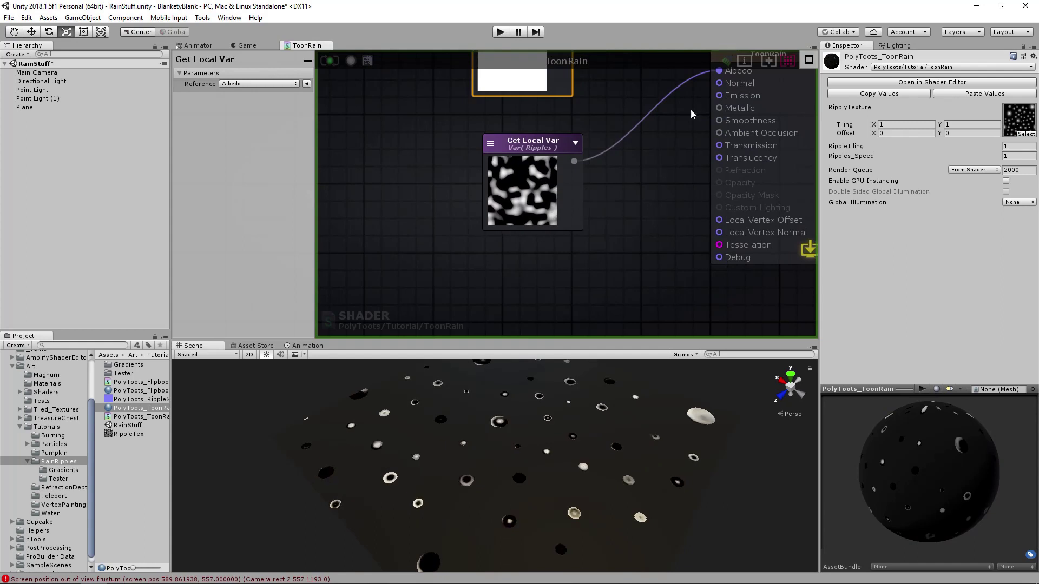
left_click_drag(513, 148, 507, 159)
middle_click_drag(508, 159, 586, 159)
middle_click_drag(710, 107, 642, 169)
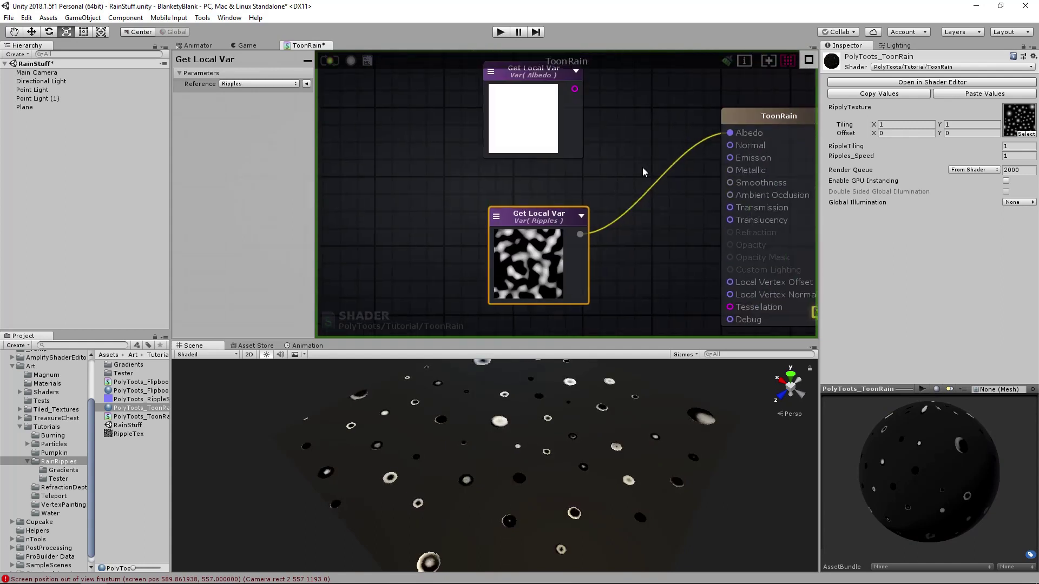
Examine the ripple node chain and how the ripples render on the plane in the scene.
scroll(558, 411, "down", 4)
scroll(411, 259, "down", 1)
middle_click_drag(346, 261, 712, 179)
scroll(713, 180, "down", 3)
middle_click_drag(431, 232, 649, 204)
scroll(648, 205, "down", 2)
scroll(621, 445, "up", 4)
left_click_drag(622, 445, 607, 431, "alt")
right_click_drag(608, 431, 627, 436, "alt")
left_click_drag(628, 436, 577, 454, "alt")
mouse_move(577, 453)
right_mouse_down("alt")
mouse_move(596, 432)
mouse_move(568, 442)
right_mouse_up("alt")
left_click_drag(568, 442, 572, 381, "alt")
right_click_drag(572, 382, 560, 387, "alt")
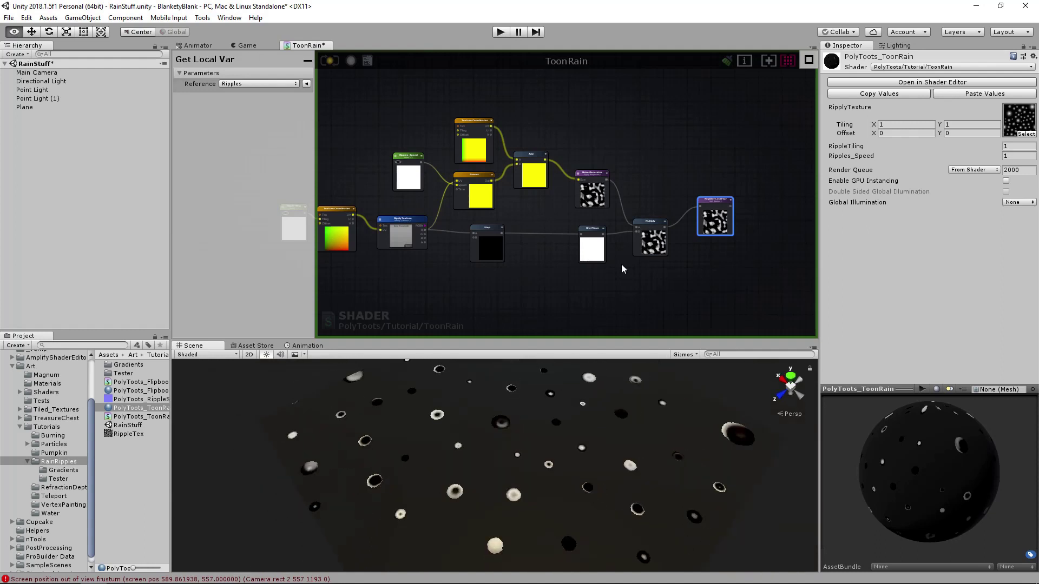
Move the Ripples Register Local Var node away from the Multiply node and add a Clamp node in the gap.
middle_click_drag(586, 229, 647, 232)
scroll(647, 231, "down", 3)
left_click_drag(409, 142, 701, 220)
scroll(679, 213, "up", 5)
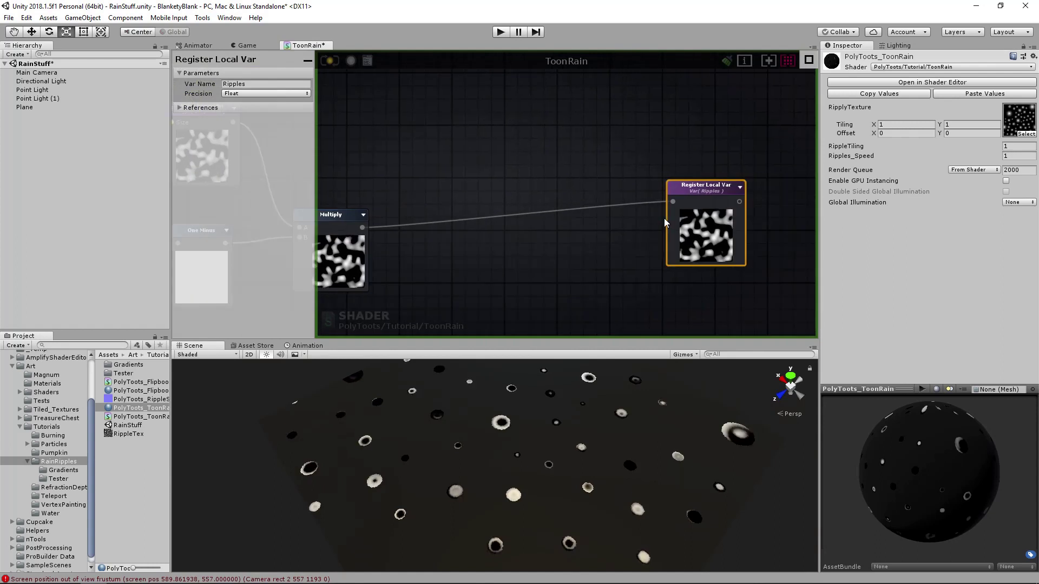
middle_click_drag(664, 219, 753, 210)
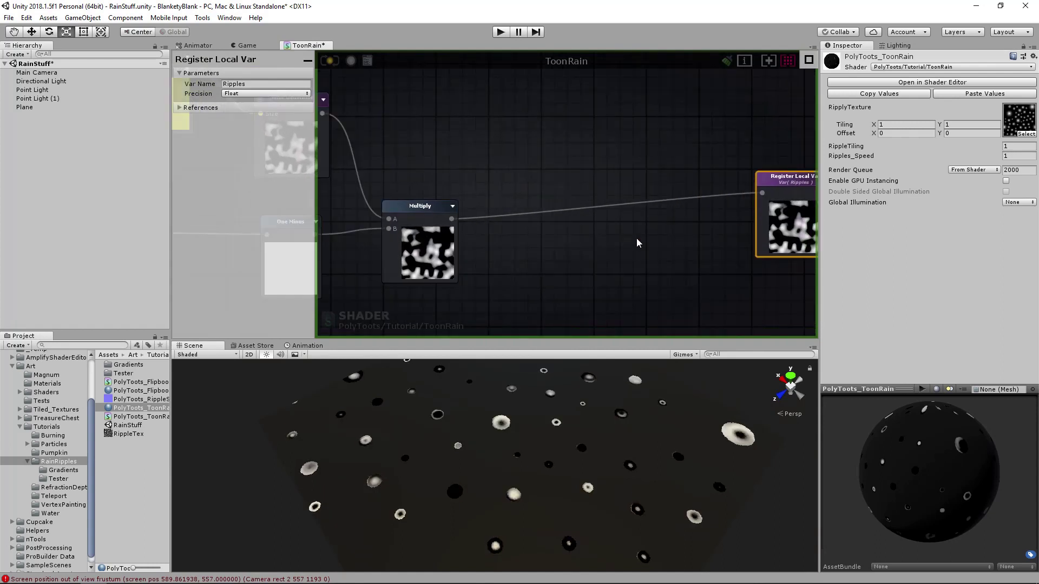
middle_click_drag(636, 259, 648, 199)
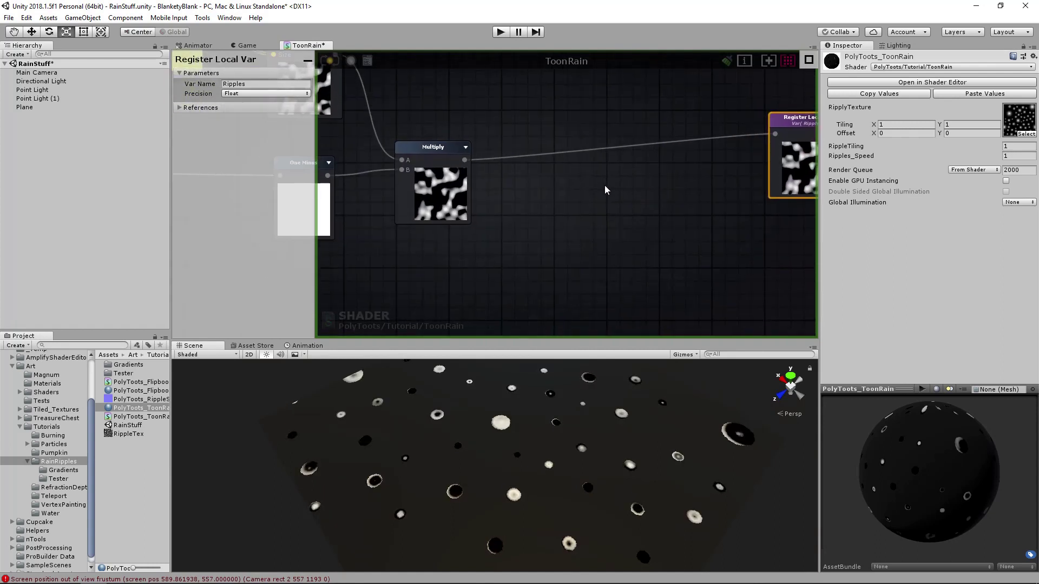
right_click(564, 184)
type("clamp")
left_click(589, 216)
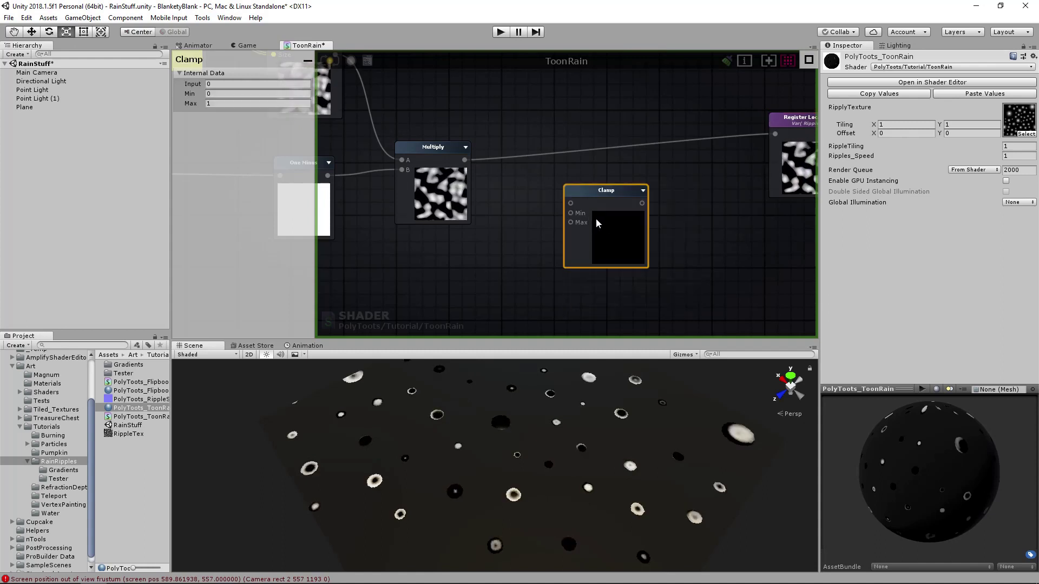
Route the Multiply output through the Clamp node into the Ripples Register Local Var, update the shader and check the ripples in the scene.
left_click_drag(614, 179, 625, 160)
left_click_drag(466, 160, 582, 177)
left_click_drag(658, 178, 775, 134)
left_click_drag(628, 161, 620, 147)
middle_click_drag(607, 310, 556, 309)
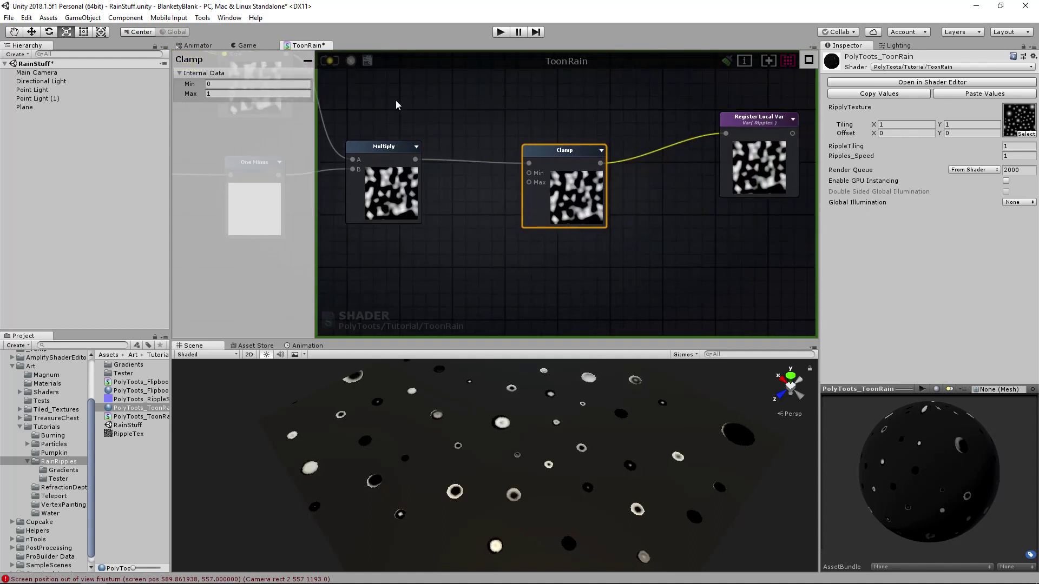
left_click(330, 60)
scroll(605, 439, "up", 3)
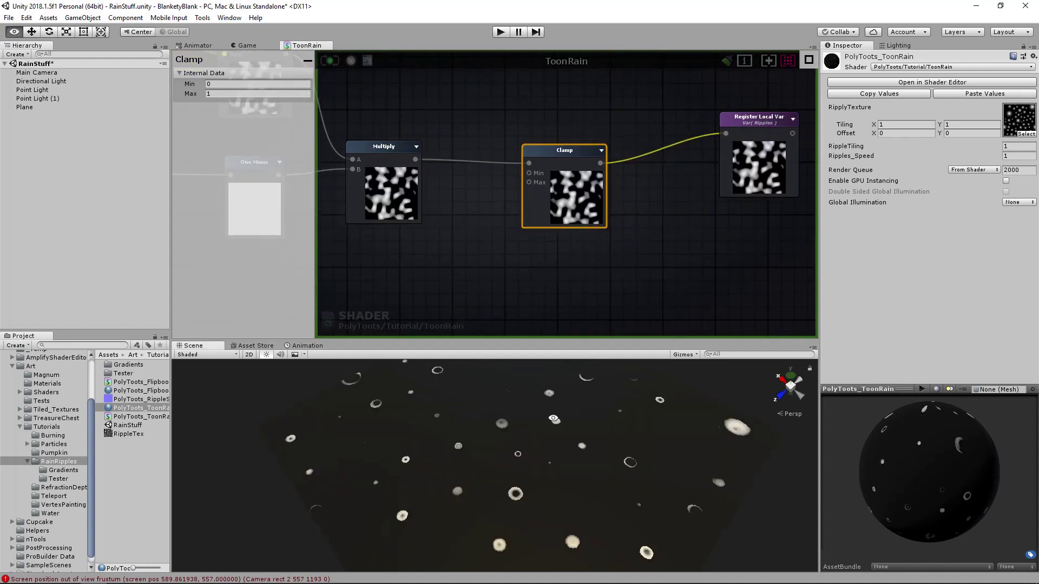
right_click_drag(604, 439, 552, 457, "alt")
left_click_drag(552, 457, 511, 494, "alt")
Reconnect the Albedo variable to the output's Albedo and the Ripples variable to Emission, and update the shader.
scroll(677, 211, "down", 5)
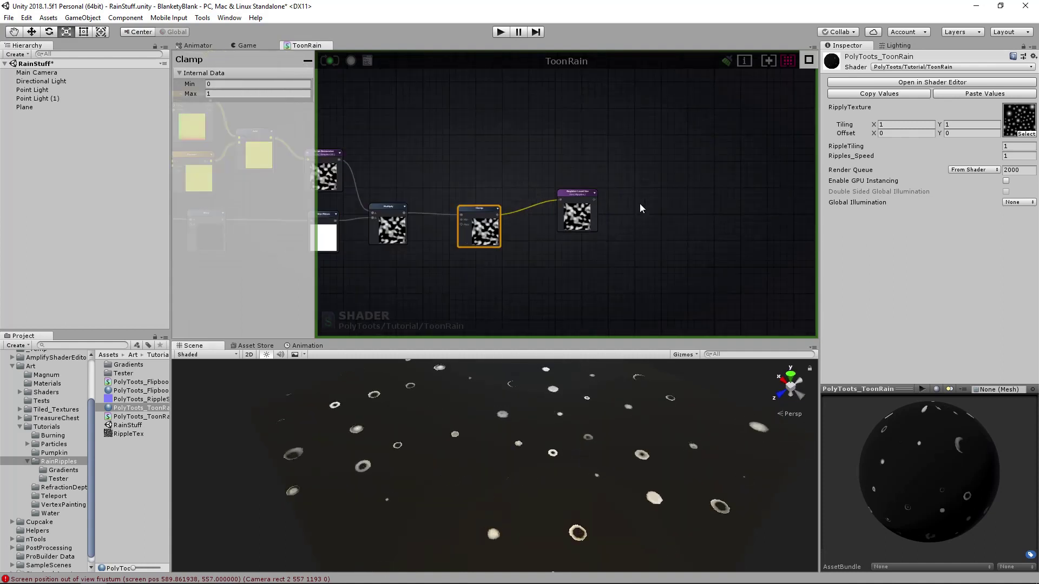
scroll(541, 216, "up", 5)
left_click_drag(493, 177, 585, 204)
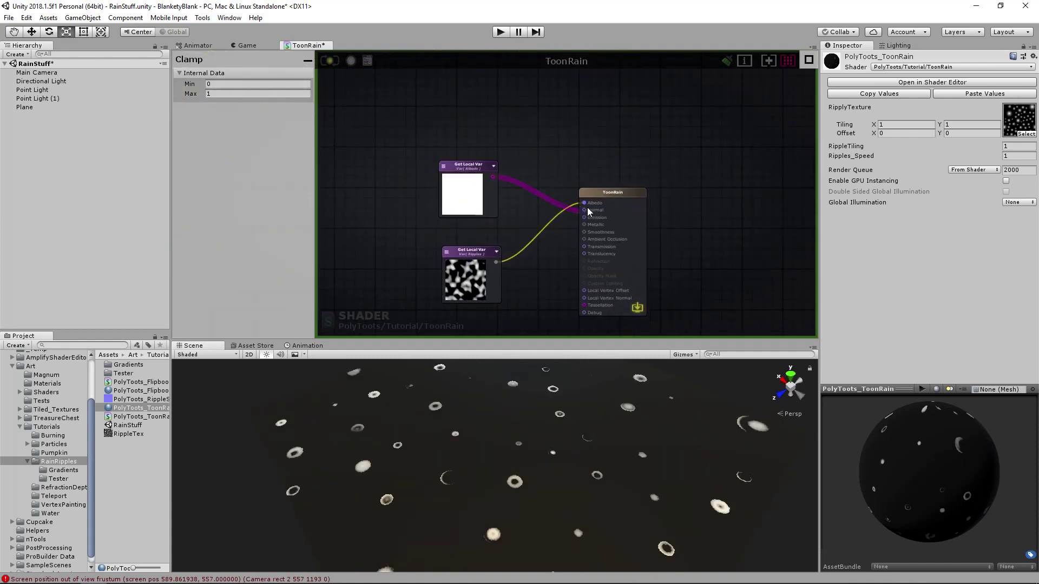
left_click_drag(496, 261, 584, 217)
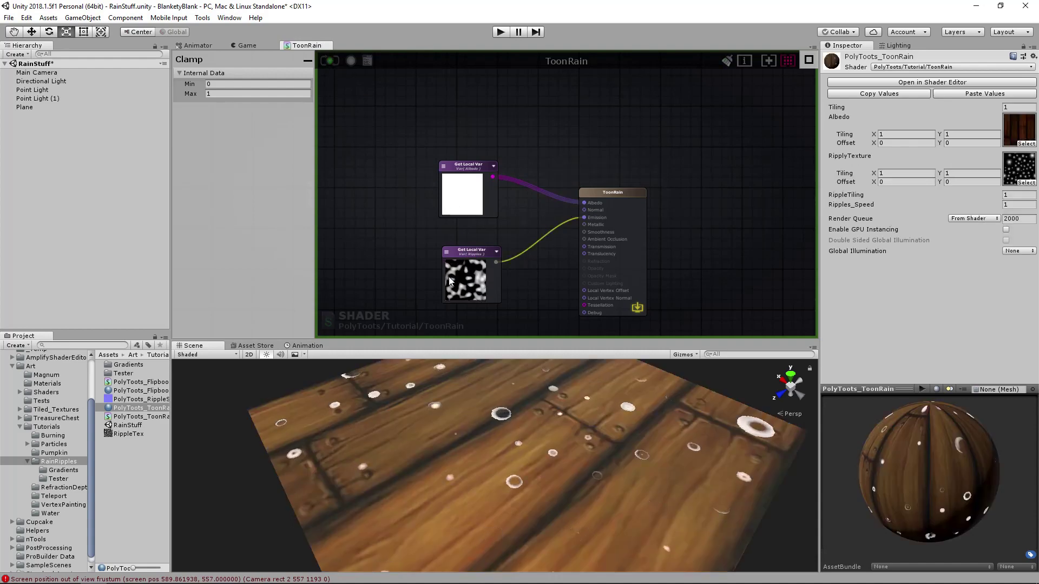
Look over the ripple and albedo node groups and their link to the output node.
middle_click_drag(455, 214, 717, 145)
scroll(489, 268, "down", 4)
middle_click_drag(330, 298, 502, 268)
scroll(498, 212, "up", 3)
scroll(514, 217, "down", 4)
scroll(488, 213, "up", 1)
middle_click_drag(738, 174, 568, 196)
scroll(570, 195, "up", 3)
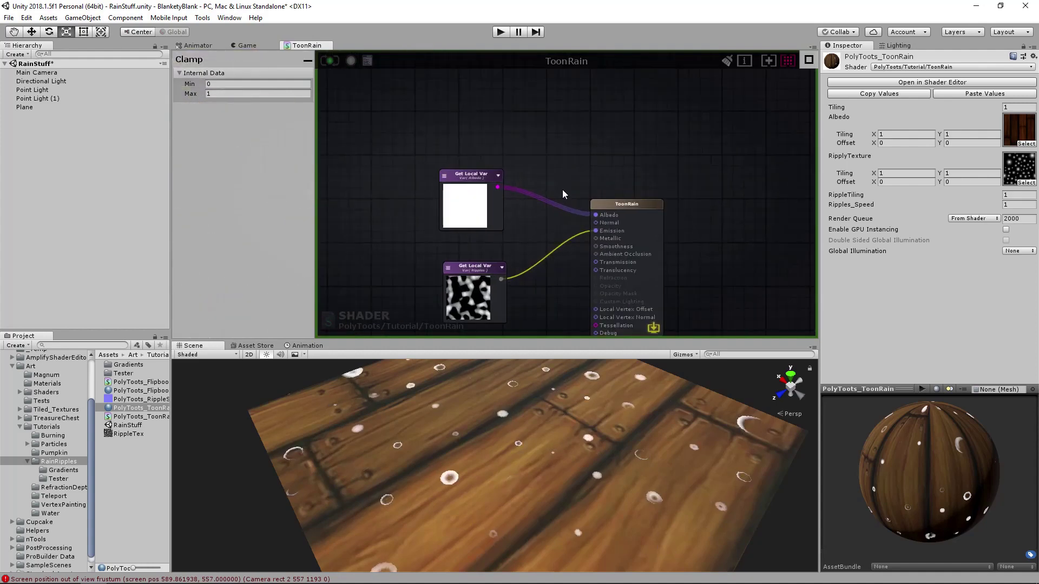
Space out the Albedo and Ripples Get Local Var nodes beside the output node.
left_click(472, 181)
left_click_drag(473, 181, 466, 181)
left_click_drag(467, 280, 476, 278)
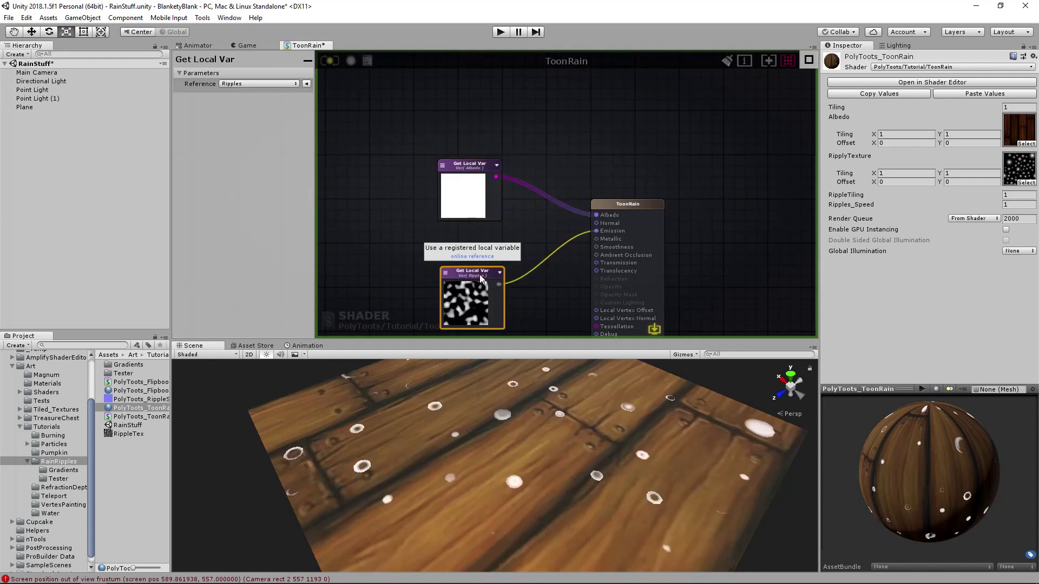
left_click_drag(479, 274, 474, 288)
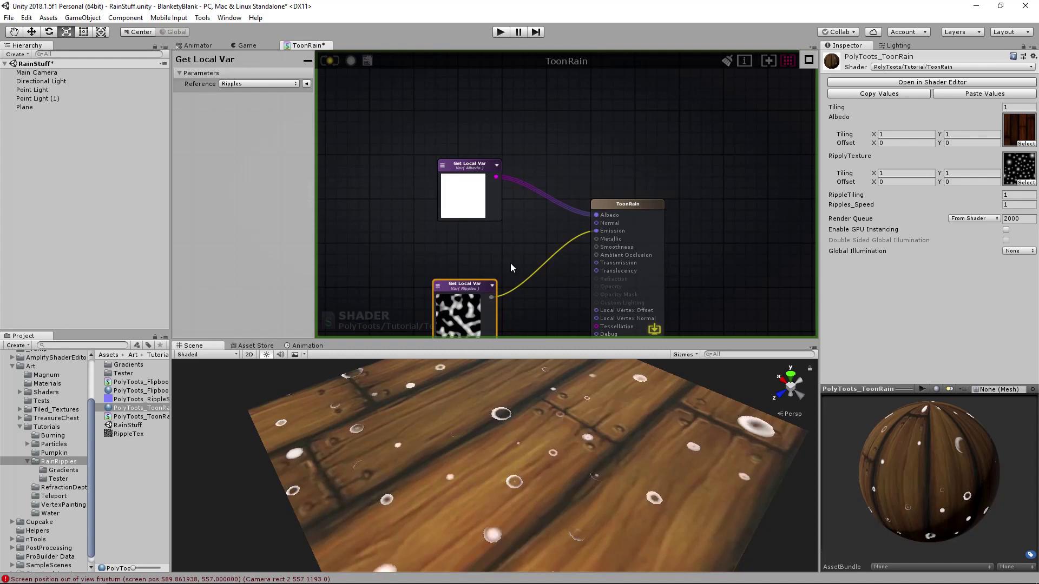
middle_click_drag(511, 263, 583, 213)
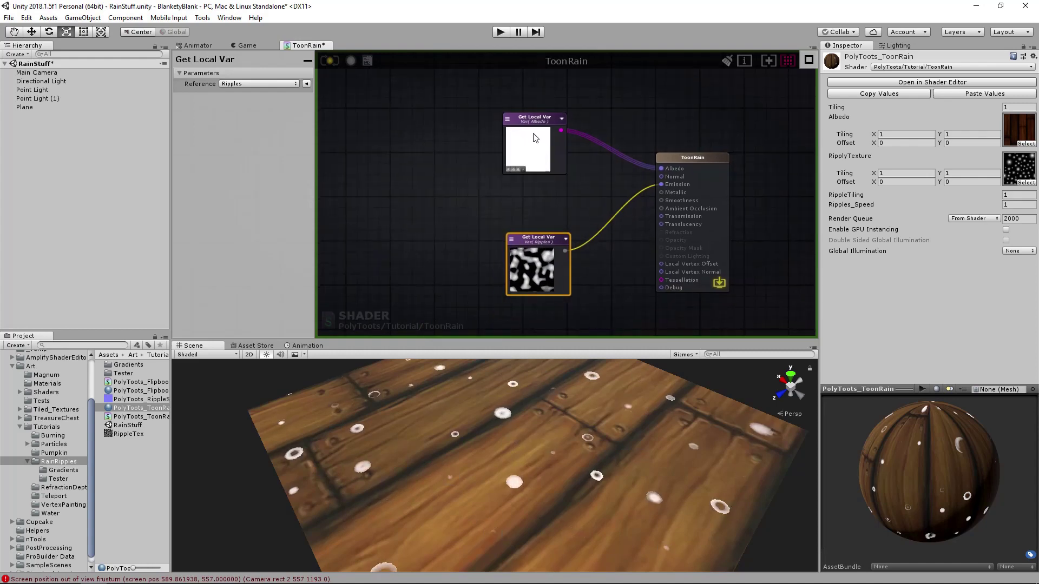
left_click_drag(533, 138, 537, 130)
left_click_drag(544, 239, 544, 225)
left_click_drag(546, 112, 546, 122)
Disconnect the Ripples variable from the output's Emission input and update the shader.
middle_click_drag(413, 227, 680, 223)
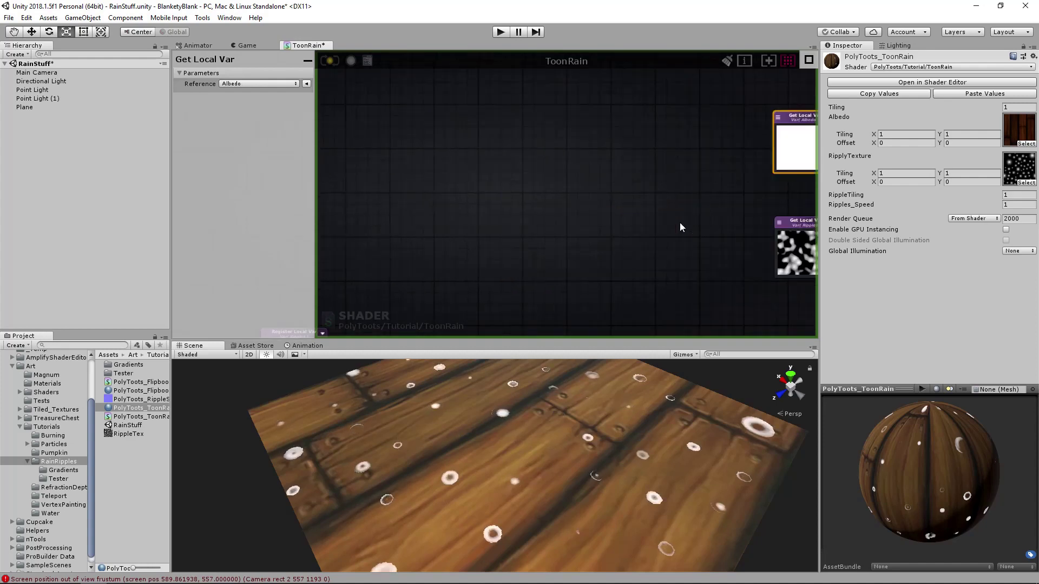
scroll(497, 230, "down", 3)
scroll(640, 216, "up", 2)
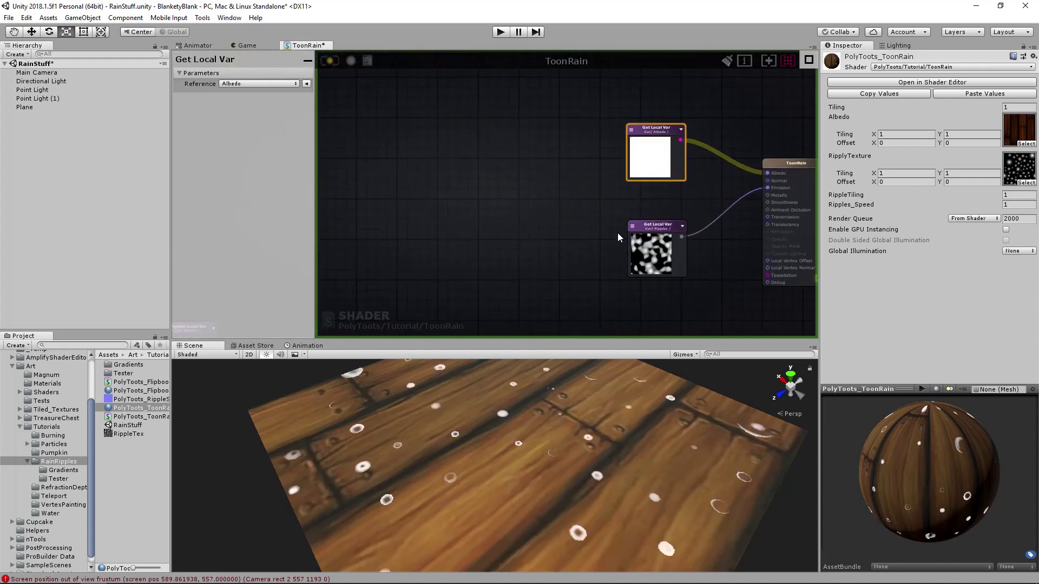
left_click(644, 207, "alt")
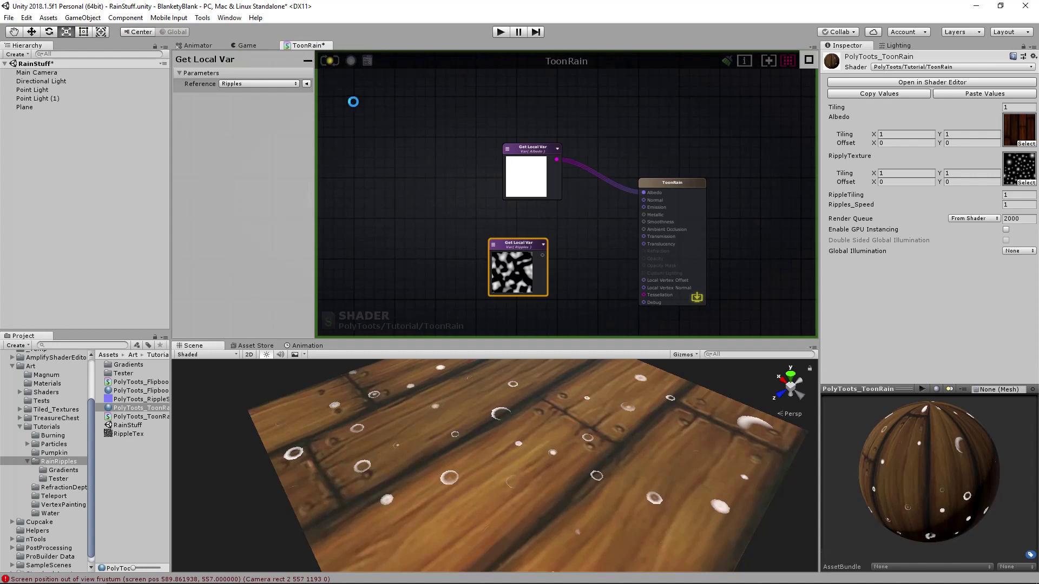
Move the Ripples Get Local Var node above the Albedo texture sample and shift the Albedo Register Local Var node to make room.
middle_click_drag(437, 244, 674, 188)
scroll(674, 189, "down", 3)
scroll(665, 217, "up", 3)
left_click_drag(665, 216, 700, 226)
scroll(652, 162, "down", 3)
middle_click_drag(639, 109, 651, 249)
middle_click_drag(613, 81, 591, 177)
scroll(683, 228, "up", 1)
middle_click_drag(683, 229, 633, 81)
middle_click_drag(779, 241, 558, 225)
left_click(563, 223)
left_click(676, 196)
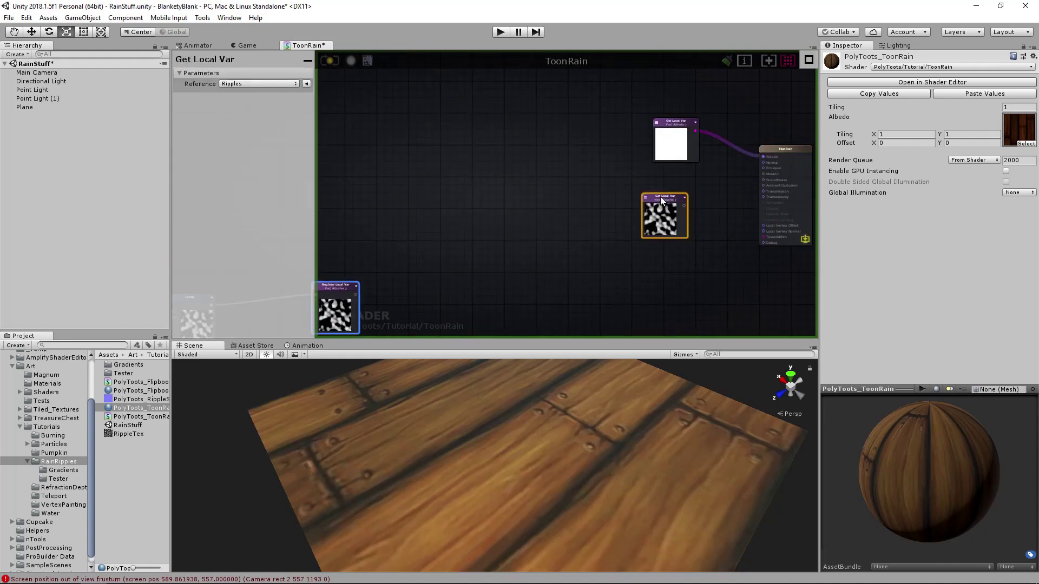
left_click_drag(660, 196, 450, 112)
right_click_drag(450, 112, 690, 260)
left_click_drag(691, 260, 520, 113)
middle_click_drag(520, 113, 575, 231)
left_click_drag(575, 231, 513, 111)
left_click_drag(636, 209, 707, 217)
left_click_drag(511, 112, 498, 111)
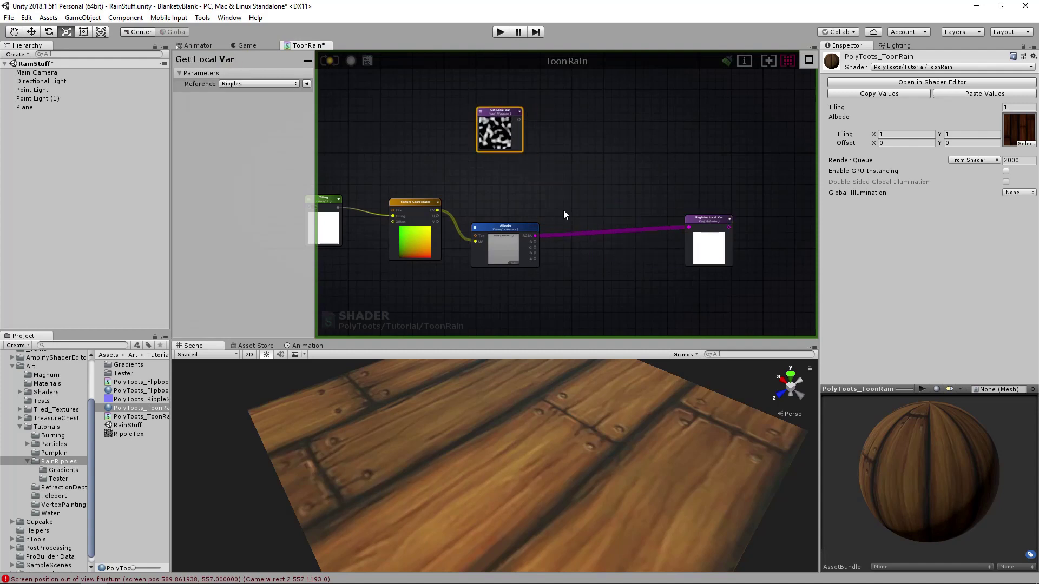
left_click(564, 211)
Place an Add node between the Albedo texture sample and the Albedo Register Local Var node.
scroll(572, 221, "up", 4)
middle_click_drag(586, 219, 597, 197)
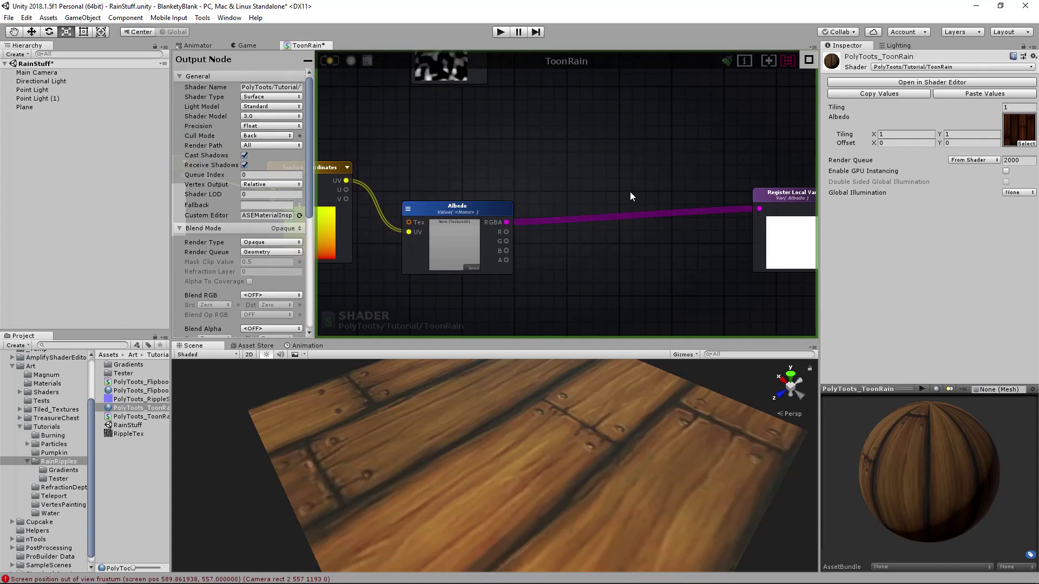
key("a")
left_click(622, 144)
left_click_drag(643, 150, 653, 113)
Connect Ripples to the Add node's A, the Albedo sample's RGBA to B, and the sum to the Albedo Register Local Var.
middle_click_drag(548, 88, 537, 151)
left_click_drag(472, 95, 543, 110)
right_click_drag(551, 271, 511, 233)
left_click_drag(459, 251, 590, 161)
left_click_drag(652, 150, 709, 234)
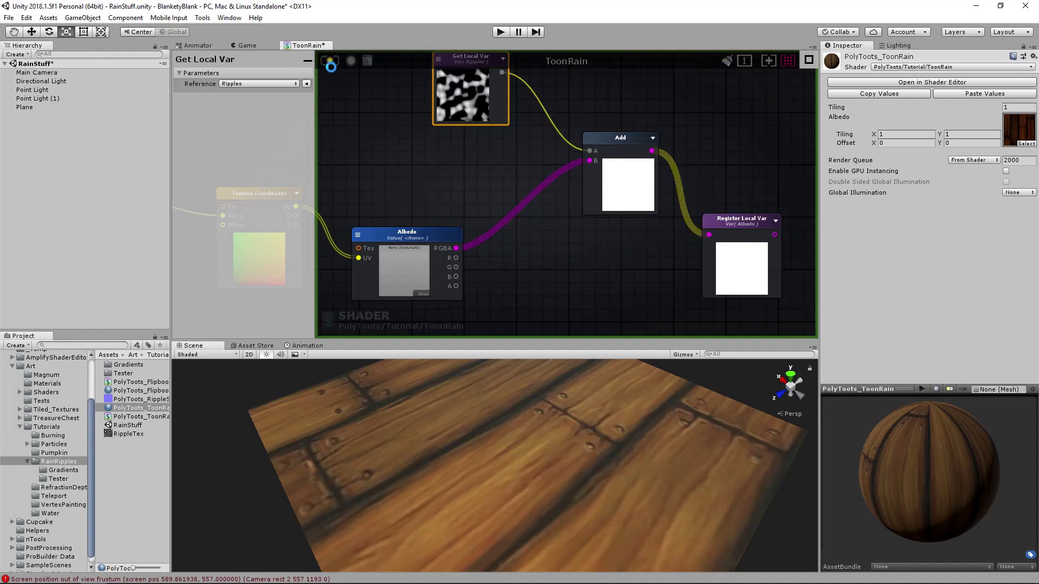
Examine the ripples on the scene's wooden plane from different angles and review the albedo and ripple node chains.
scroll(574, 411, "down", 4)
left_click_drag(568, 422, 568, 444, "alt")
right_click_drag(497, 257, 572, 222)
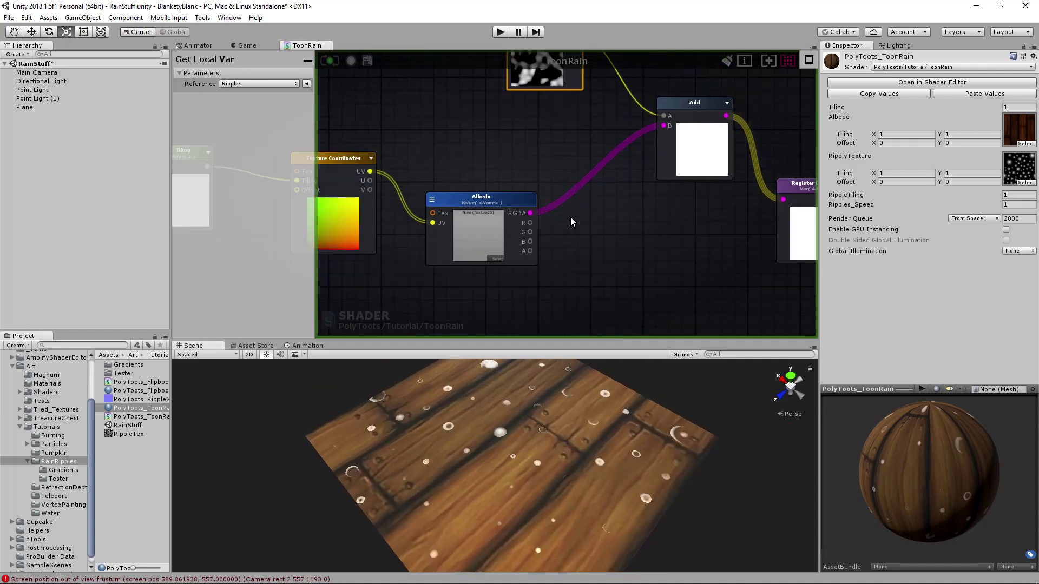
left_click_drag(599, 469, 554, 443, "alt")
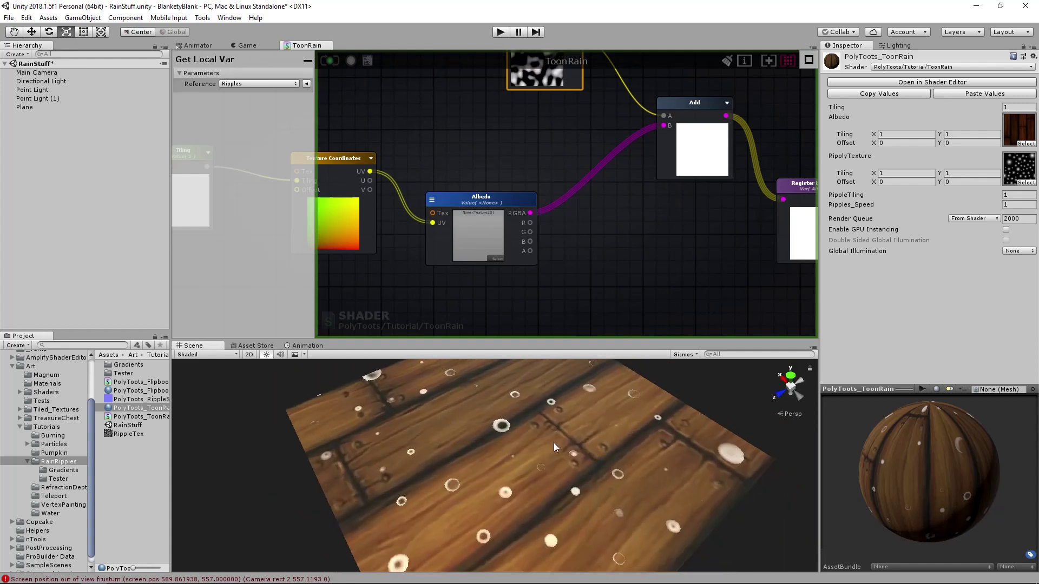
right_click_drag(634, 245, 575, 254)
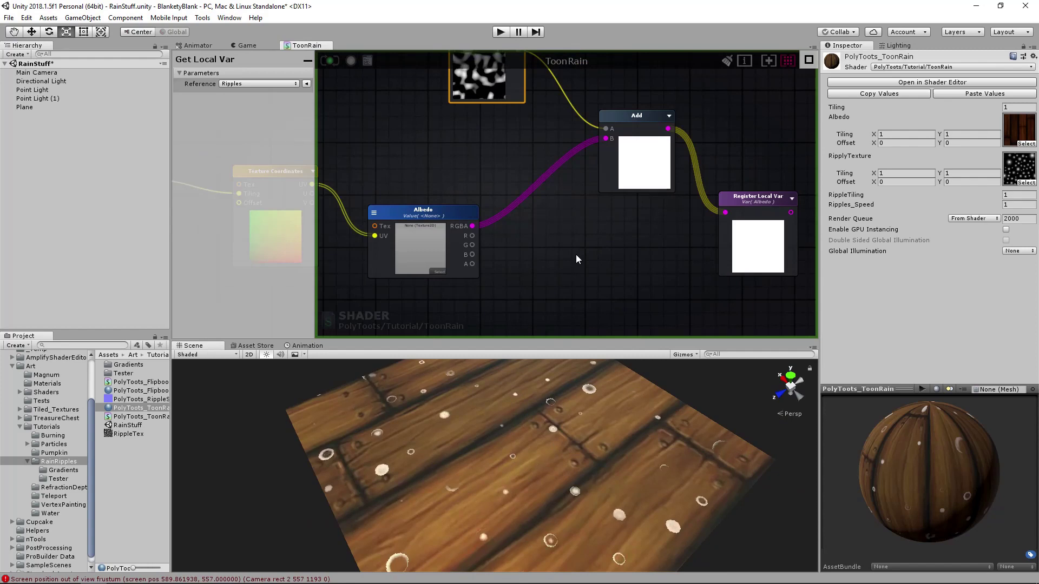
left_click(576, 254)
scroll(533, 218, "down", 6)
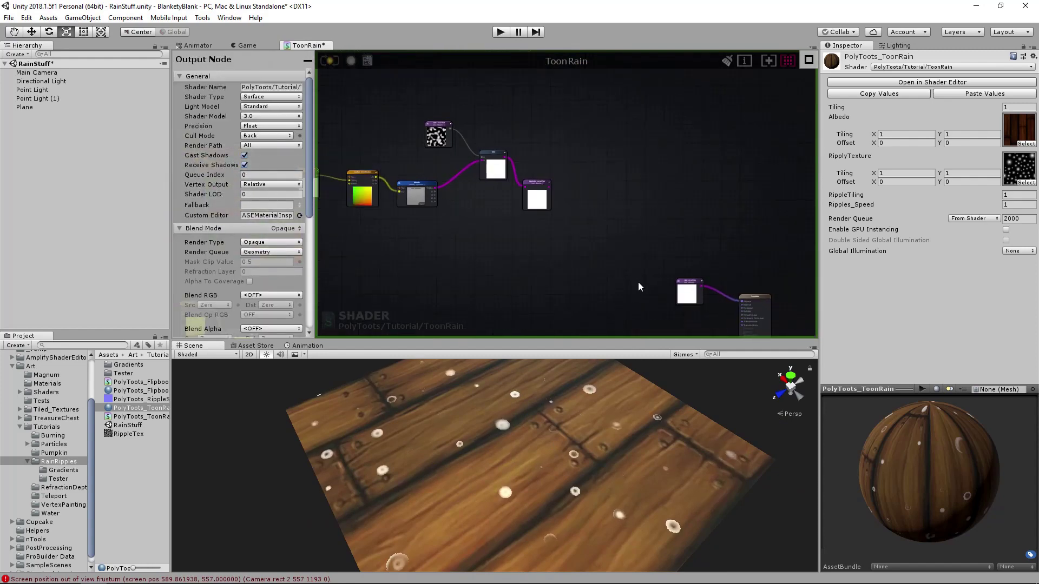
right_click_drag(564, 310, 588, 205)
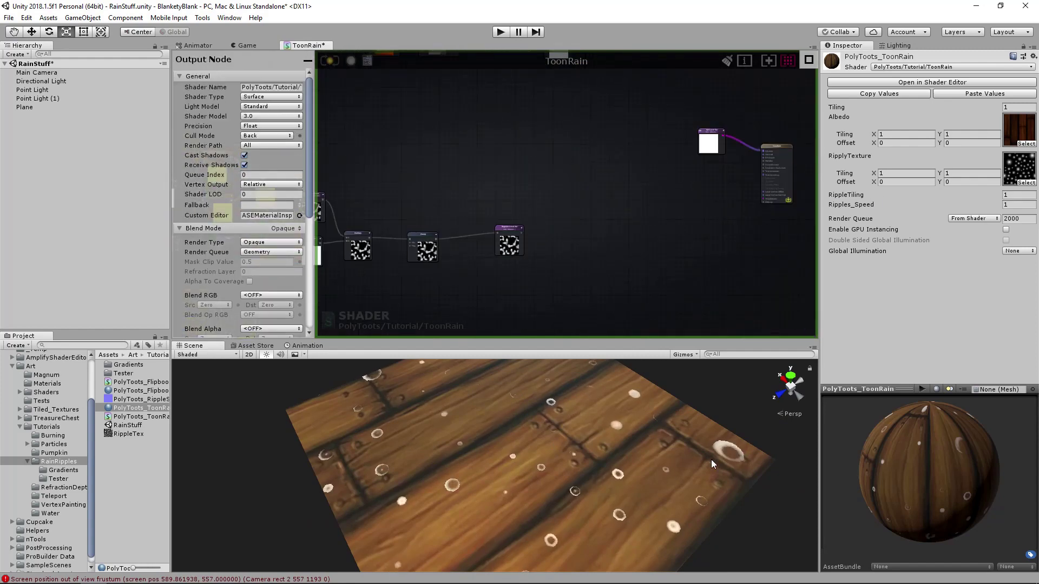
right_click_drag(440, 180, 606, 275)
right_click_drag(661, 115, 566, 197)
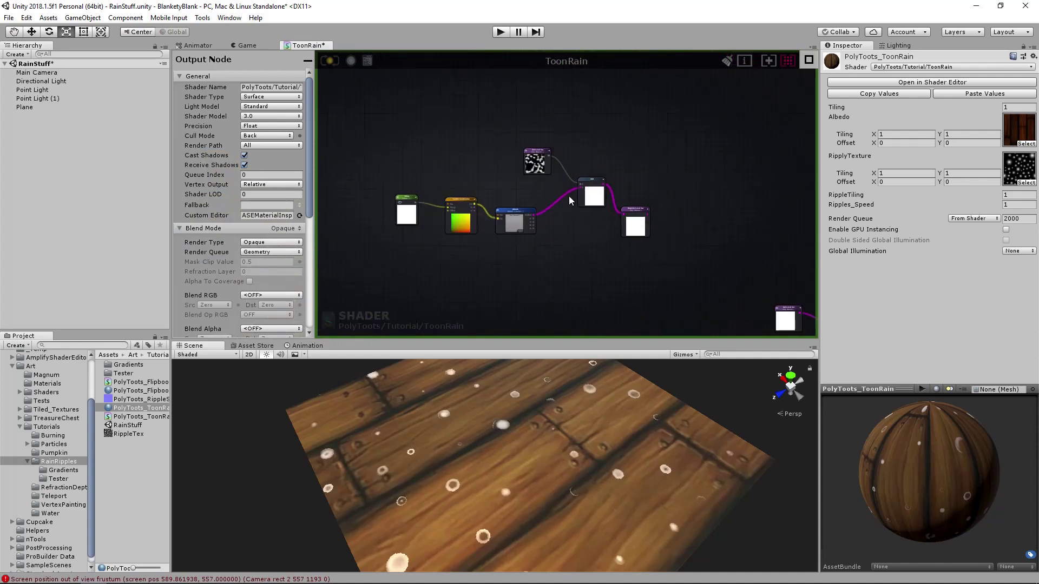
Shift the Add, Albedo Register Local Var and Ripples Get Local Var nodes farther from the Albedo texture sample.
scroll(566, 197, "up", 4)
left_click_drag(727, 269, 569, 158)
left_click_drag(601, 192, 652, 188)
left_click_drag(523, 149, 571, 144)
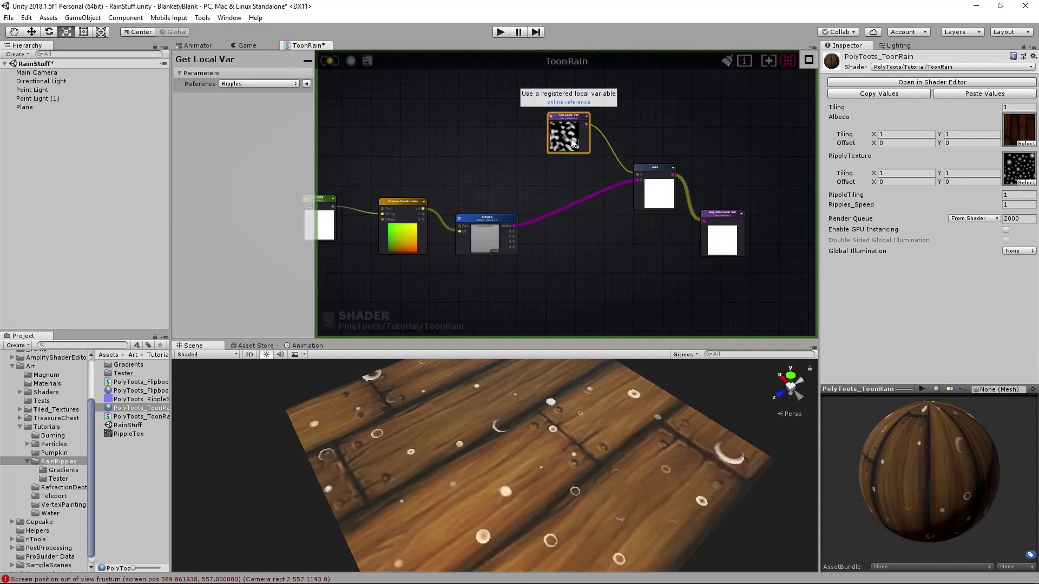
Place a Color node above the Albedo texture sample.
left_click(502, 219)
left_click(528, 196)
scroll(528, 196, "up", 3)
key("5")
left_click(465, 140)
left_click_drag(492, 147, 449, 107)
Name the Color node Tint, set its type to Property, and align it above the Albedo sample.
left_click(276, 94)
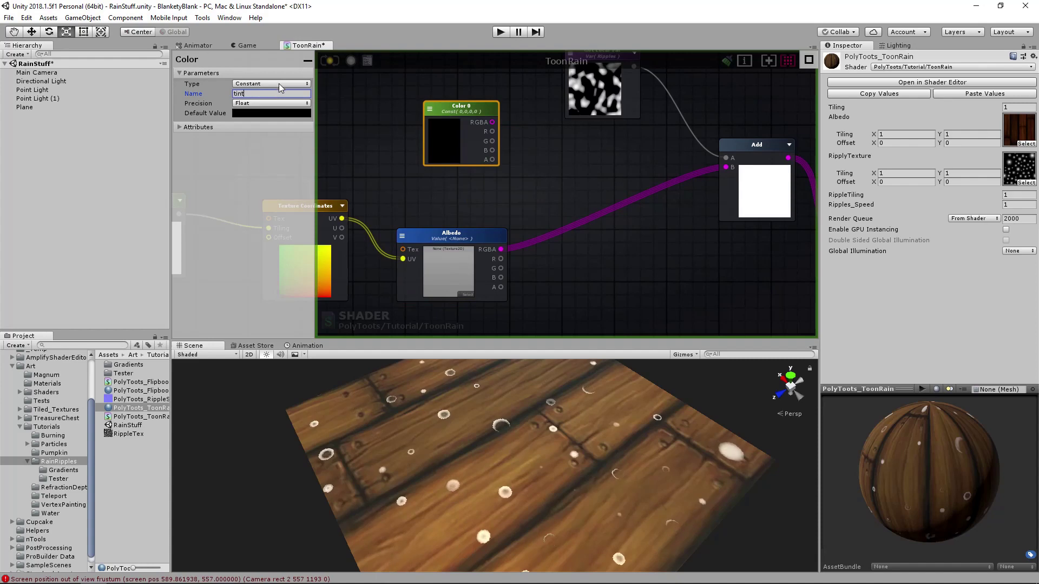
left_click(279, 83)
left_click(249, 103)
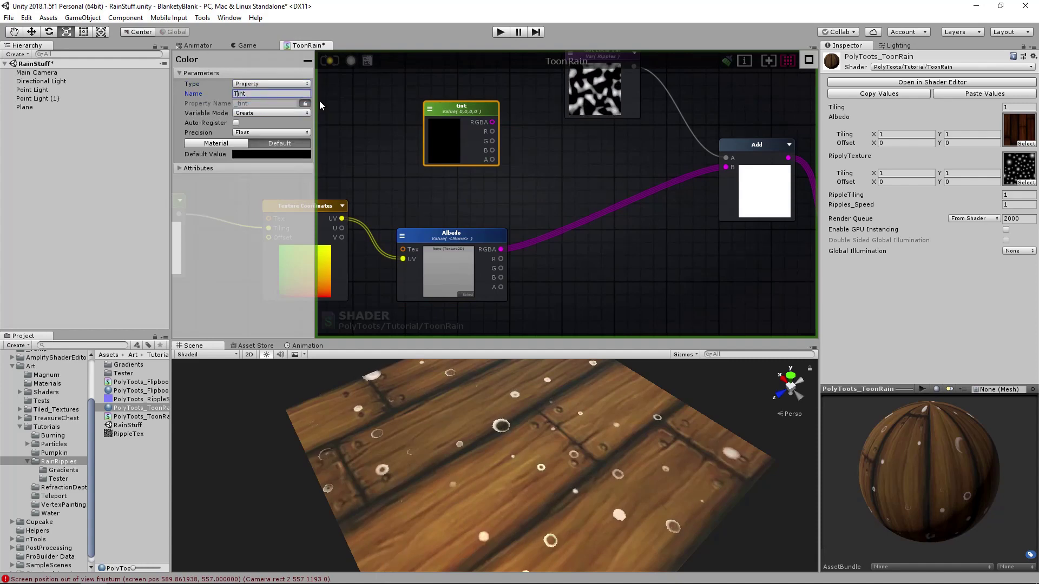
left_click(453, 177)
middle_click_drag(455, 179, 376, 152)
left_click_drag(390, 86, 391, 110)
Place a Multiply node between the Albedo texture sample and the Add node.
middle_click_drag(505, 161, 534, 174)
left_click(534, 173)
key("m")
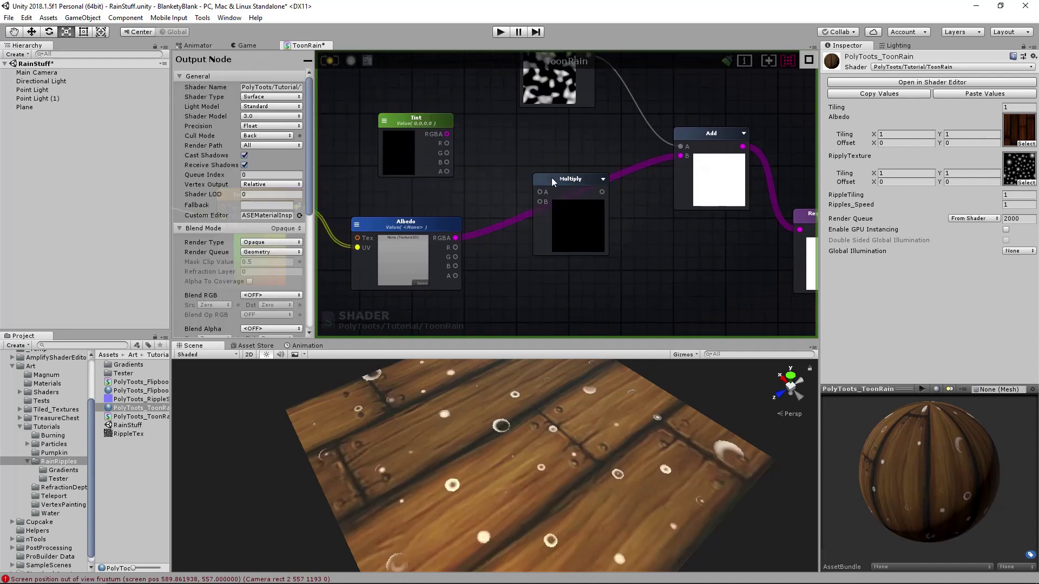
left_click_drag(551, 178, 528, 179)
Connect Tint to the Multiply node's A, Albedo RGBA to B, and the product to the Add node's B, and save.
left_click_drag(446, 135, 517, 193)
left_click_drag(456, 238, 518, 203)
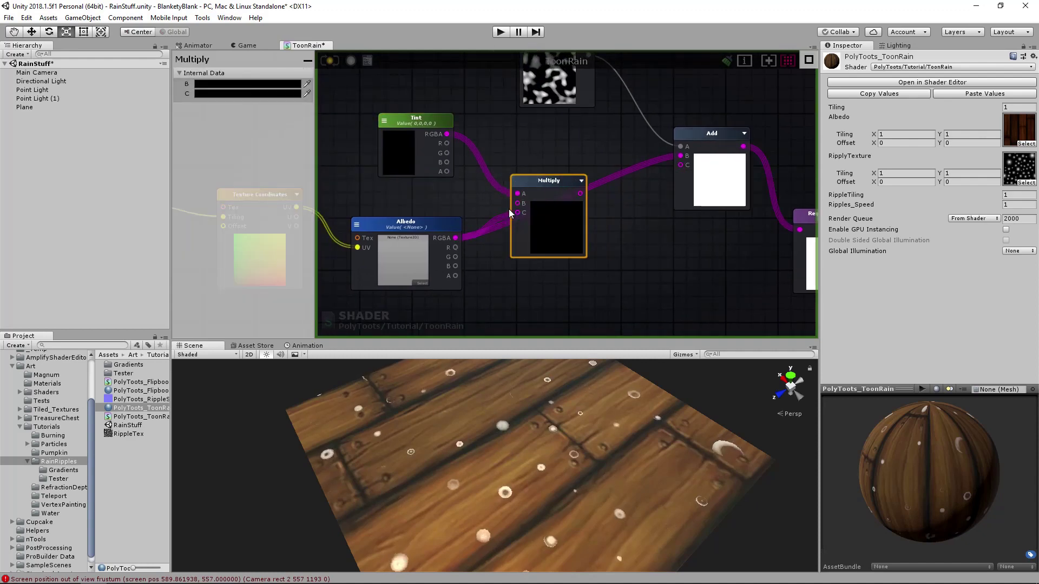
left_click_drag(580, 193, 681, 155)
left_click_drag(548, 181, 570, 179)
key("ctrl+s")
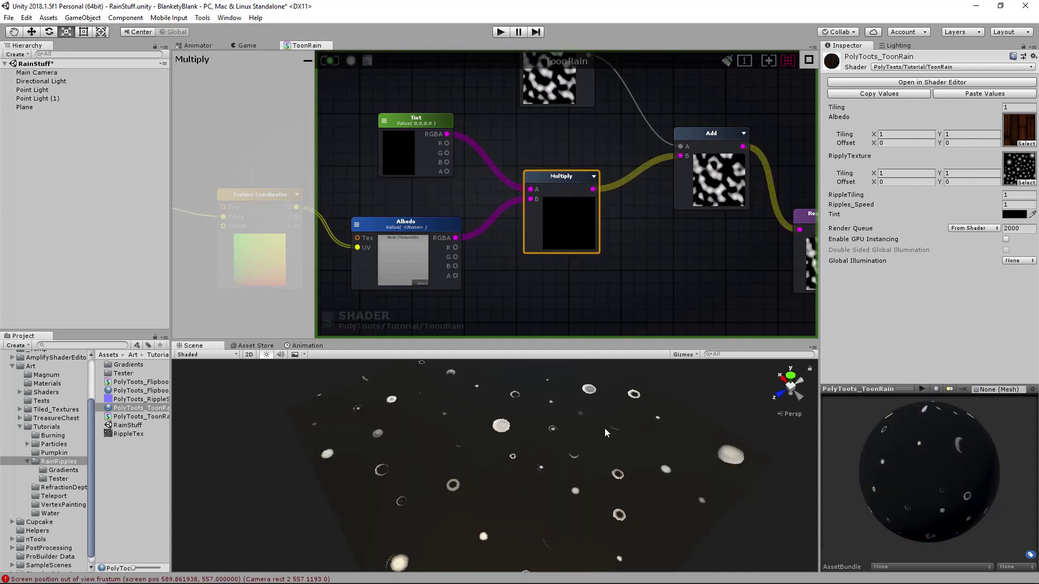
Set the Tint node's default value to white and nudge the node closer to the Multiply node.
left_click(416, 131)
left_click(281, 154)
left_click_drag(719, 251, 645, 195)
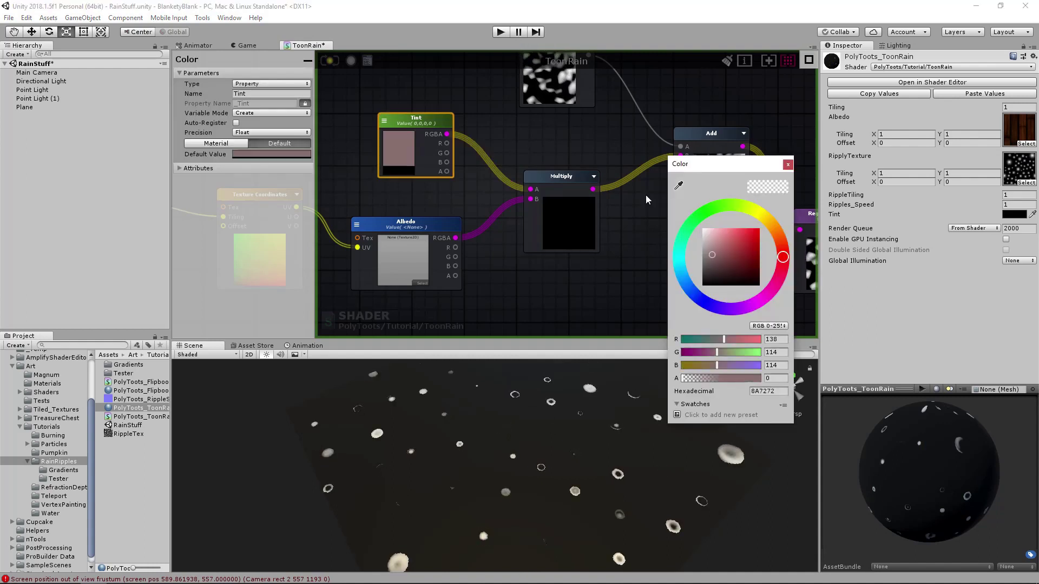
left_click(788, 165)
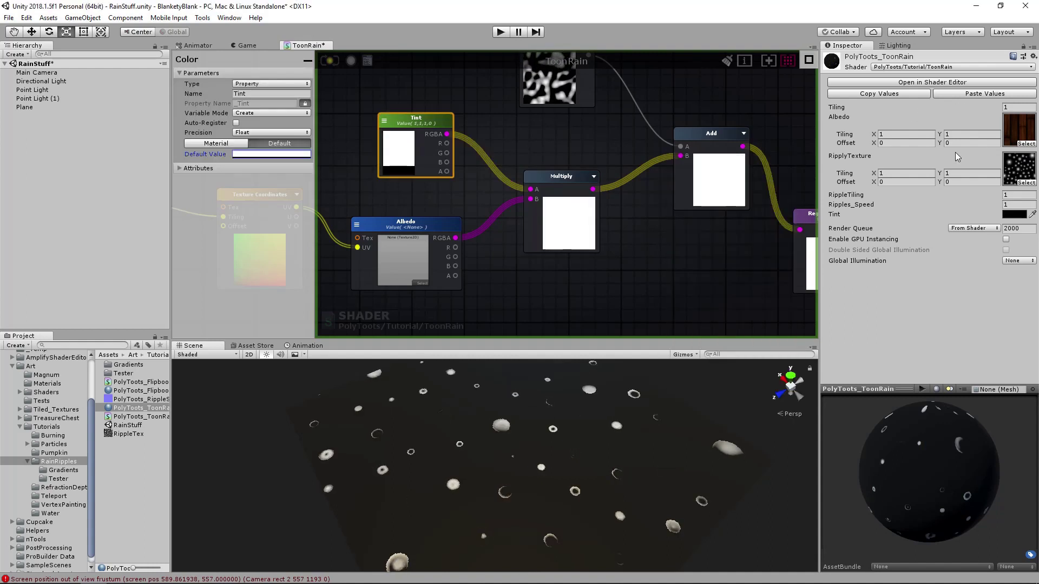
left_click_drag(438, 131, 456, 127)
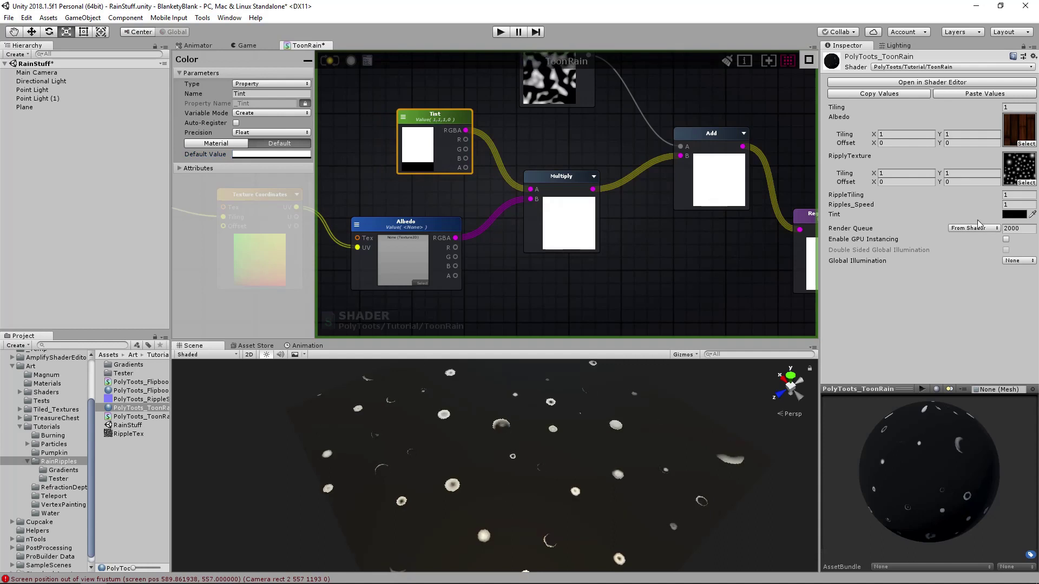
Reorder the shader's material properties so Tint sits between Tiling and Albedo, and update the shader.
left_click(397, 199)
scroll(307, 176, "down", 8)
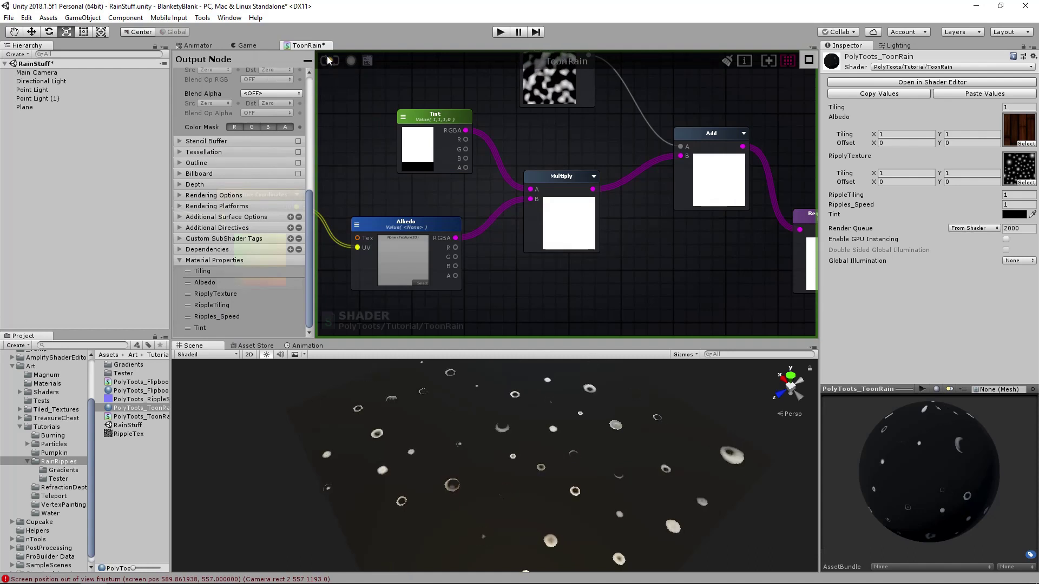
left_click_drag(203, 327, 216, 282)
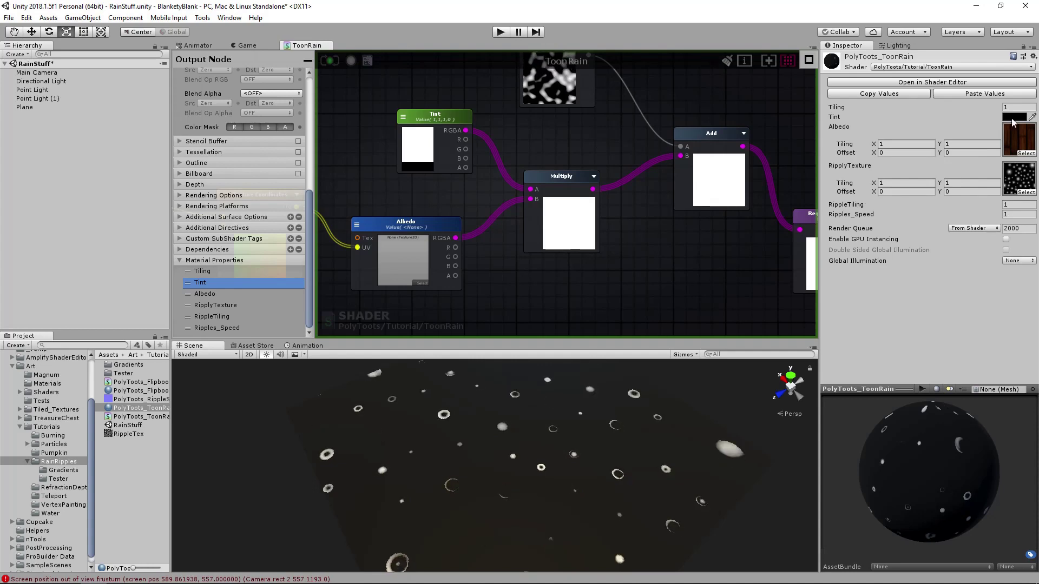
Set the PolyToots_ToonRain material's Tint to white and check the plane in the scene.
left_click(1013, 118)
left_click_drag(709, 263, 680, 210)
left_click(789, 165)
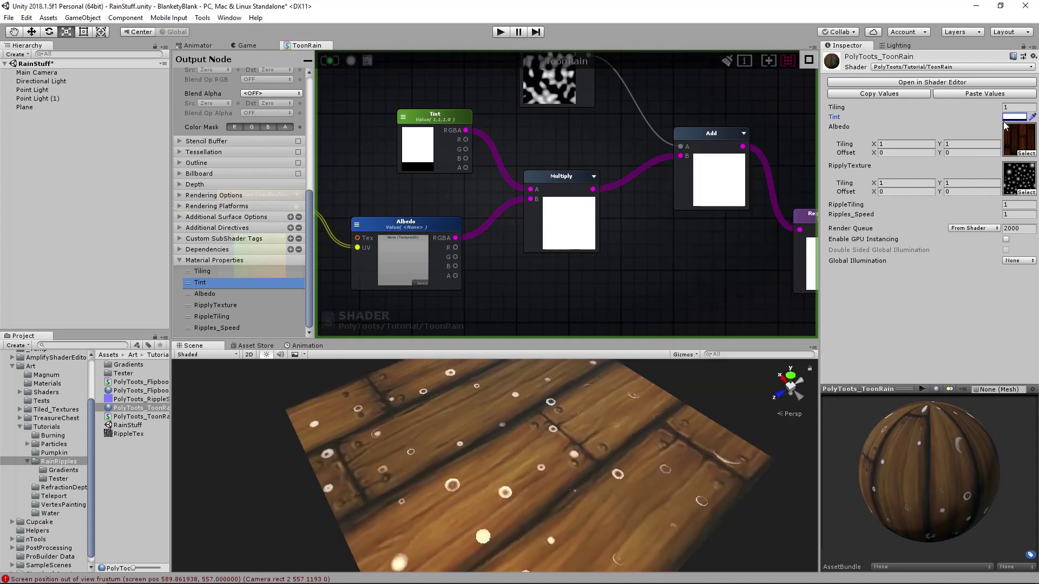
left_click_drag(606, 417, 598, 457, "alt")
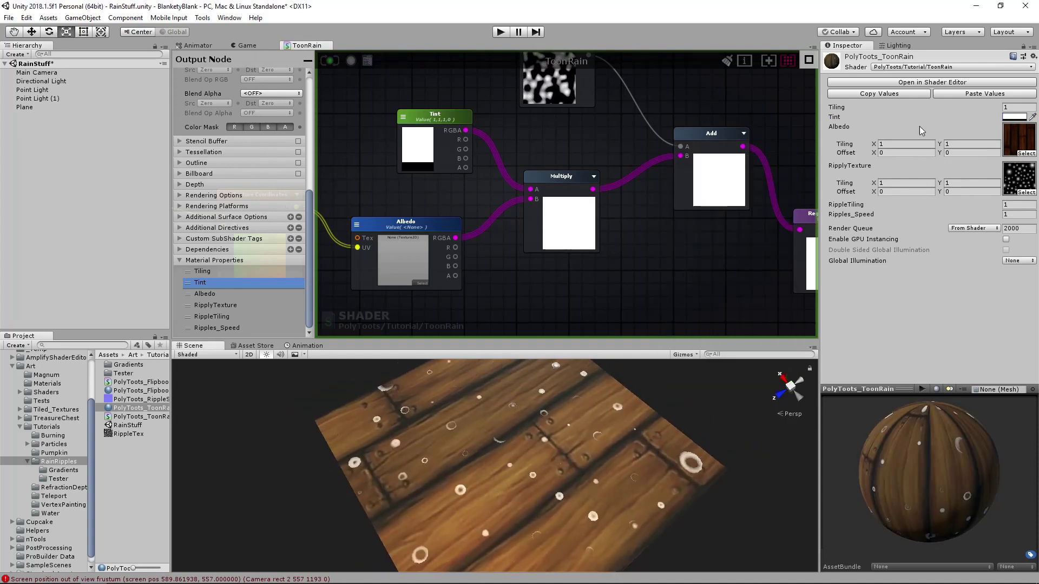
Try other Tint colours on the material and return it to white (FFFFFF).
left_click(1014, 118)
left_click_drag(744, 254, 698, 224)
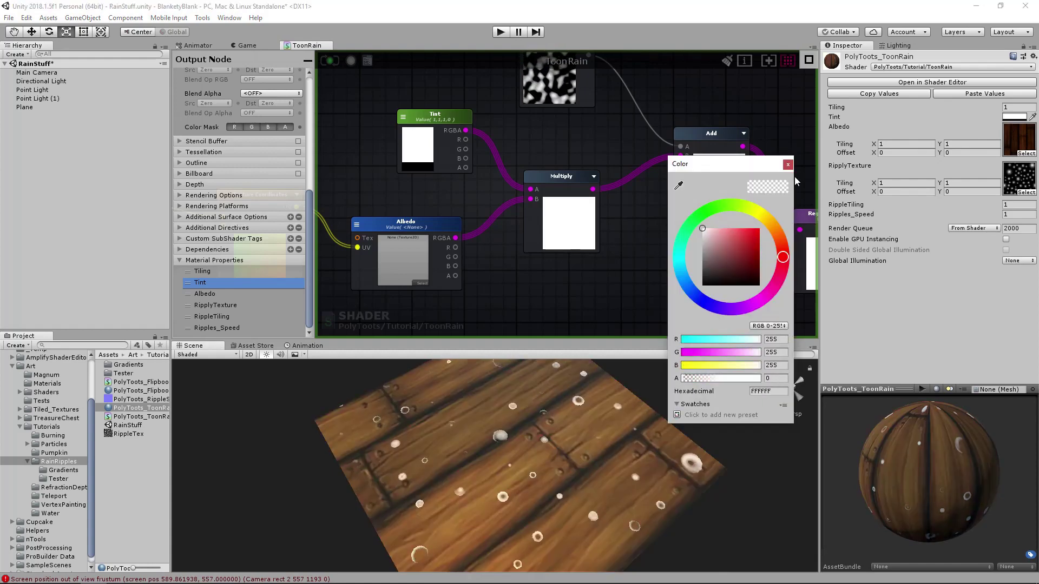
left_click(788, 166)
Group the albedo nodes, from Tiling through the Albedo Register Local Var, in a comment frame and open its frame title for editing.
middle_click_drag(634, 136, 593, 225)
scroll(593, 224, "down", 3)
scroll(625, 234, "down", 5)
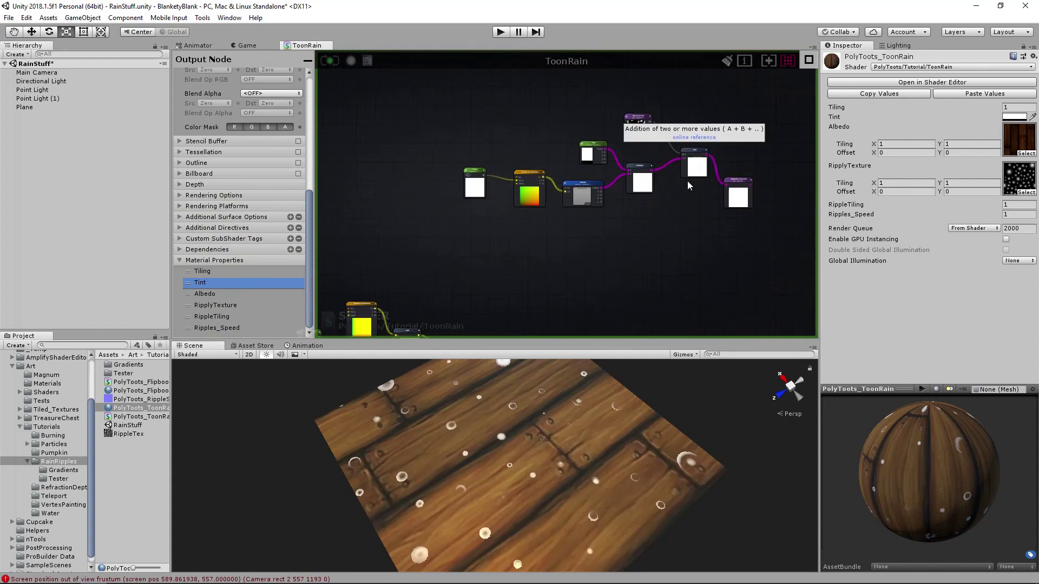
left_click_drag(766, 235, 763, 234)
key("f")
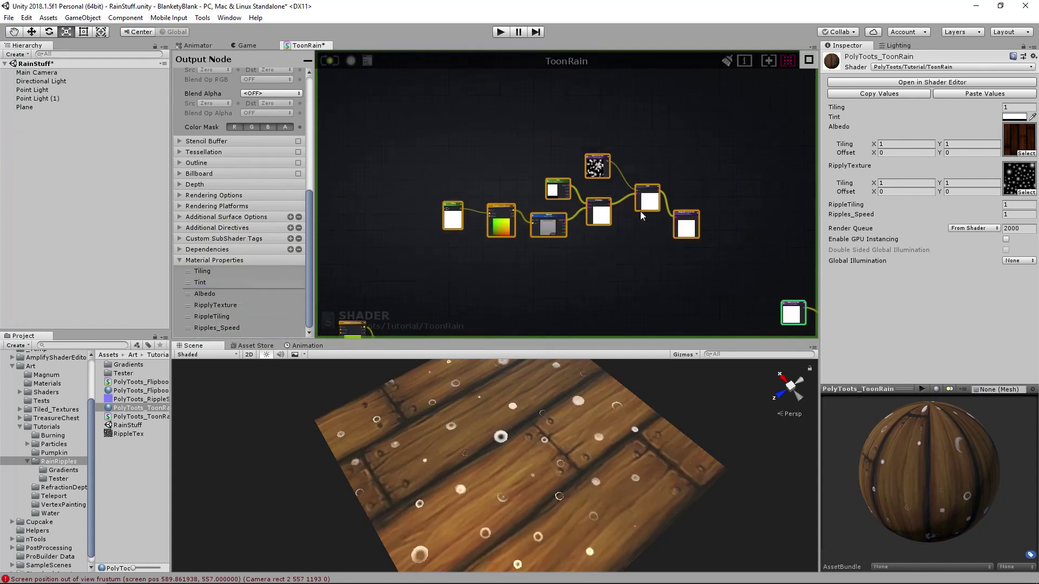
key("c")
left_click(483, 159)
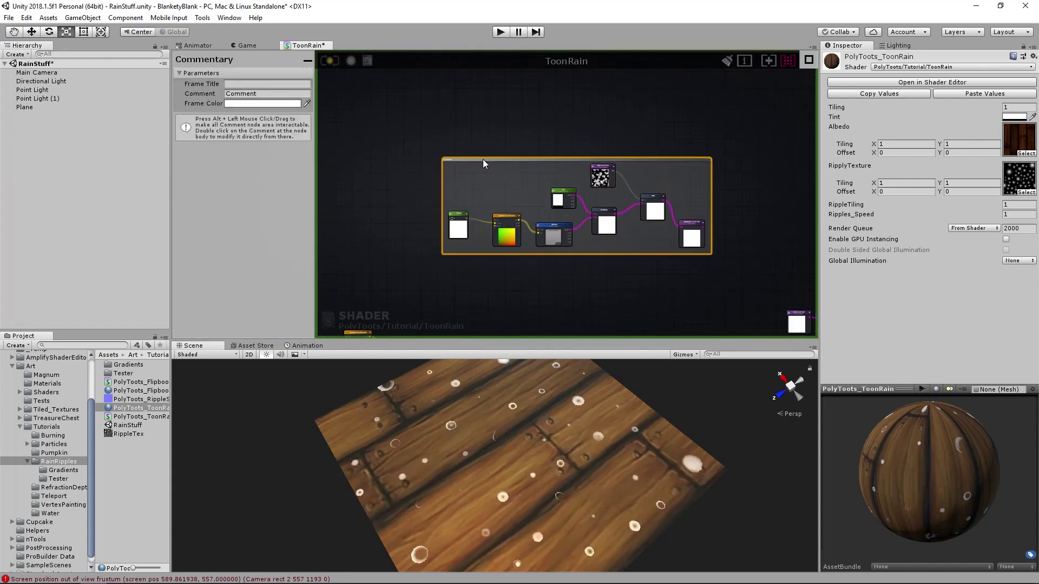
left_click(283, 84)
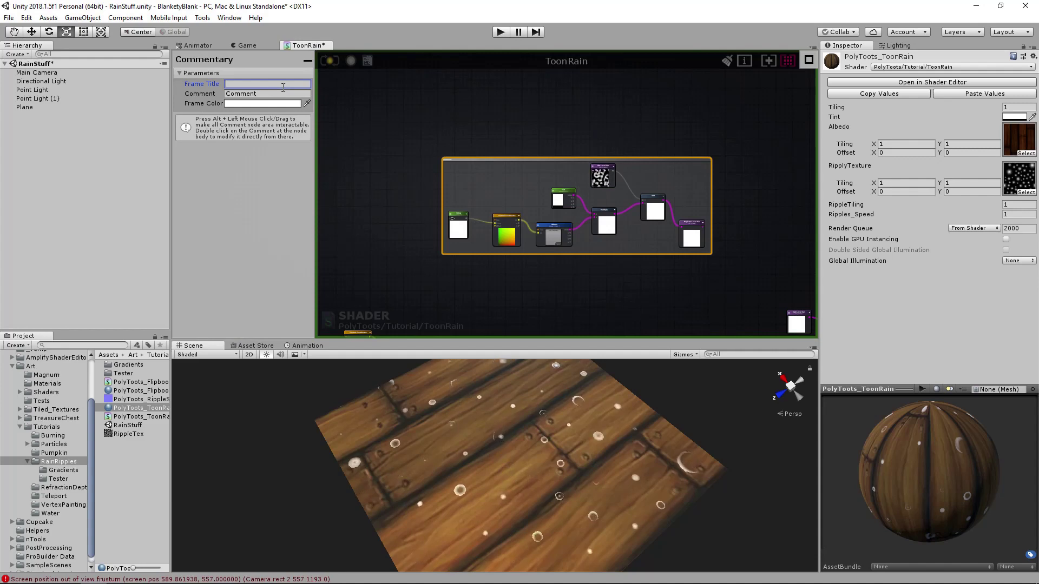
Move the Ripples Register Local Var node farther away from the Clamp node.
middle_click_drag(433, 249, 565, 73)
scroll(599, 190, "down", 2)
left_click(703, 208)
left_click(708, 223)
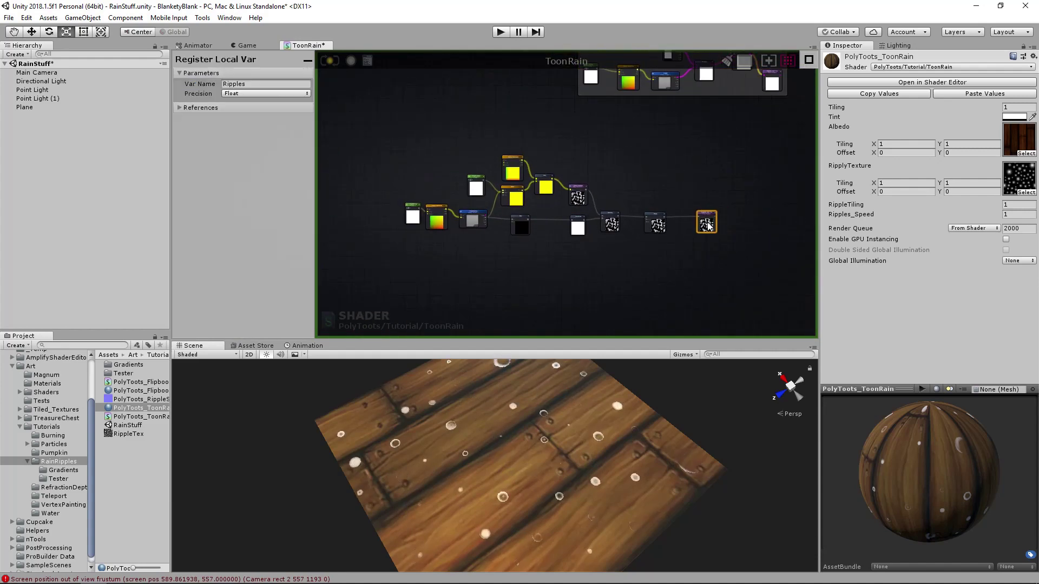
middle_click_drag(671, 222, 572, 216)
scroll(620, 216, "up", 3)
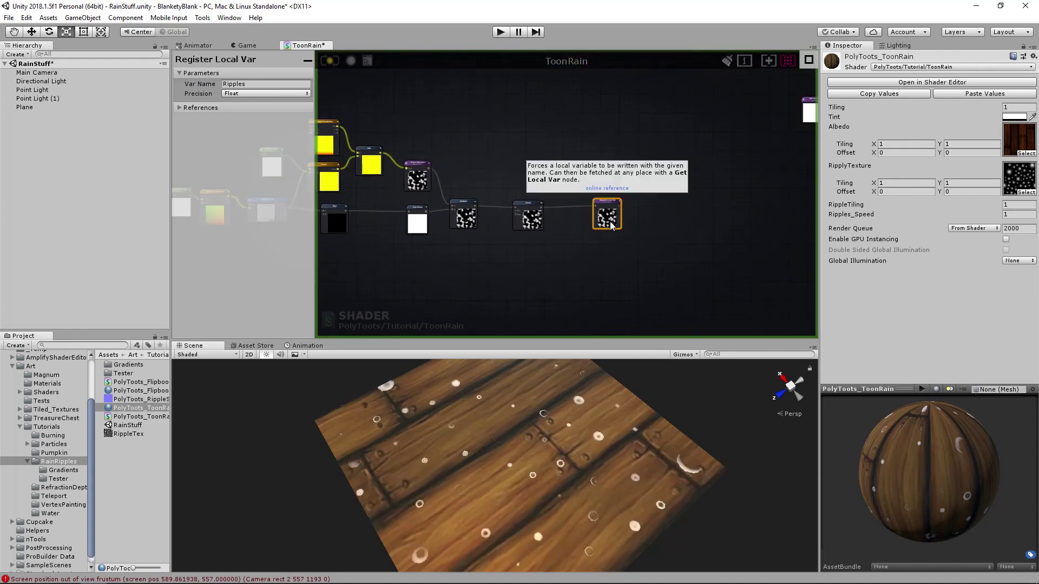
left_click_drag(612, 226, 654, 226)
Shift the Clamp node next to the Ripples Register Local Var to open space after the Multiply node.
scroll(557, 226, "up", 3)
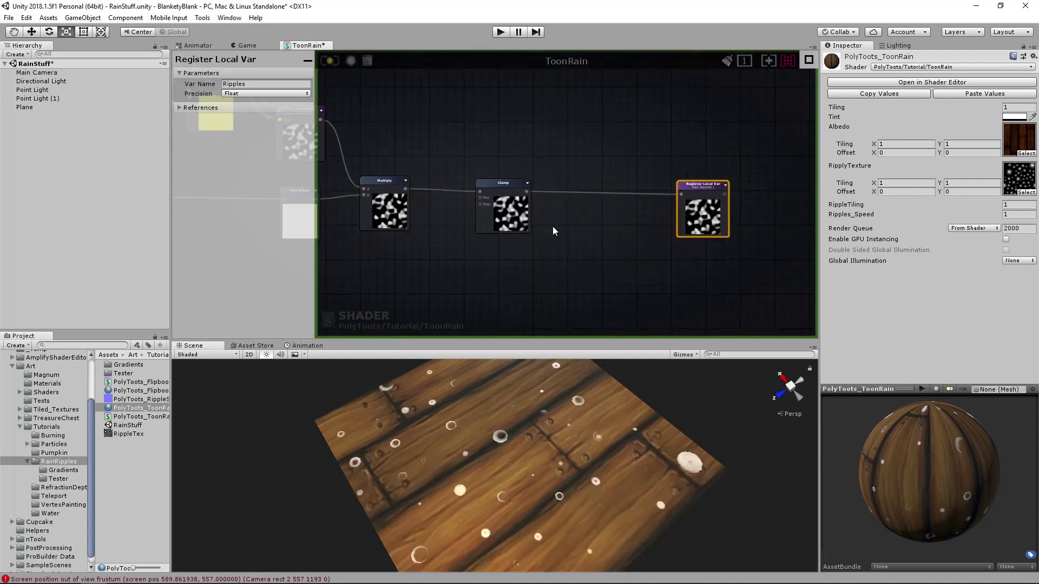
left_click(498, 220)
left_click_drag(499, 217, 487, 216)
left_click(710, 215)
middle_click_drag(535, 241, 568, 213)
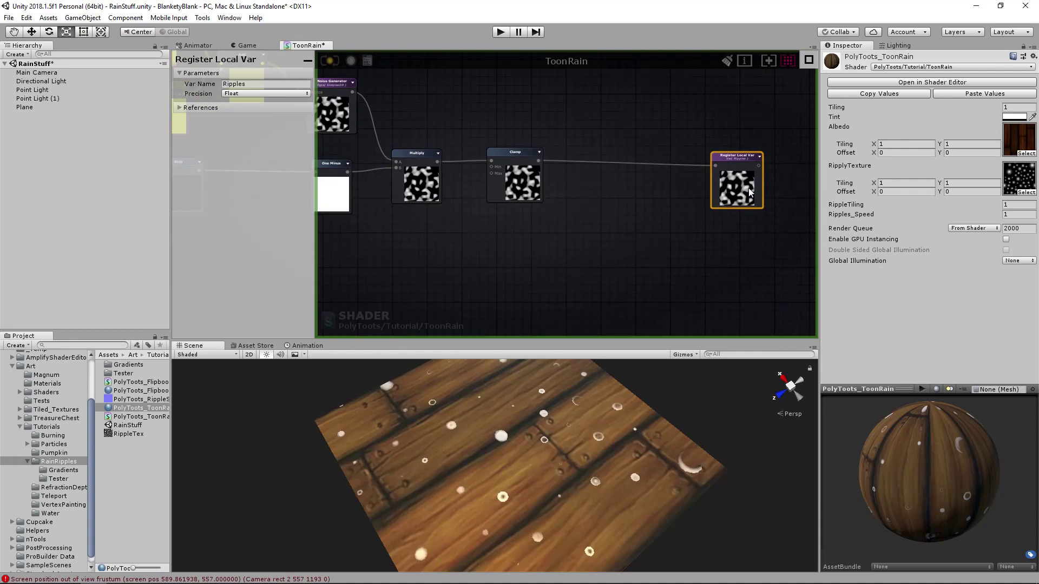
left_click_drag(754, 190, 792, 184)
left_click_drag(510, 193, 669, 194)
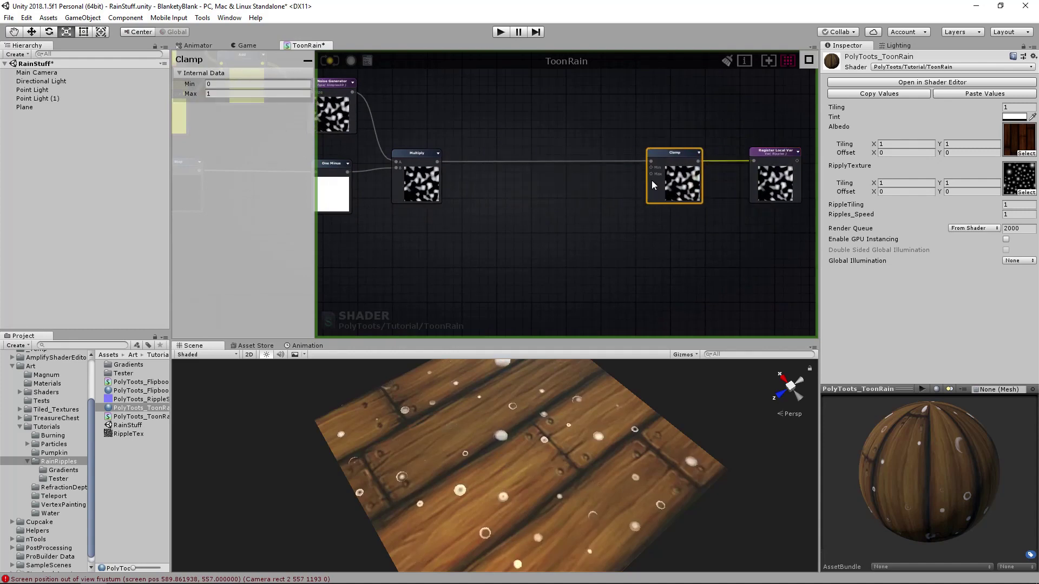
Fine-tune the positions of the Multiply and Clamp nodes in the ripple chain.
middle_click_drag(511, 226, 575, 200)
left_click(571, 189)
left_click_drag(496, 157, 518, 158)
middle_click_drag(518, 158, 556, 202)
middle_click_drag(650, 193, 532, 183)
left_click(697, 189)
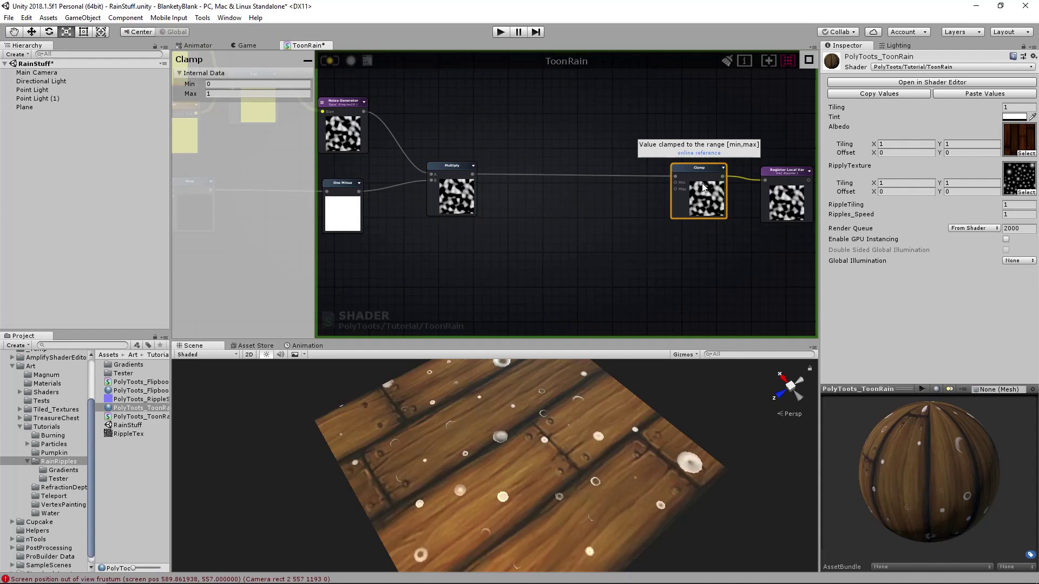
left_click_drag(703, 184, 706, 186)
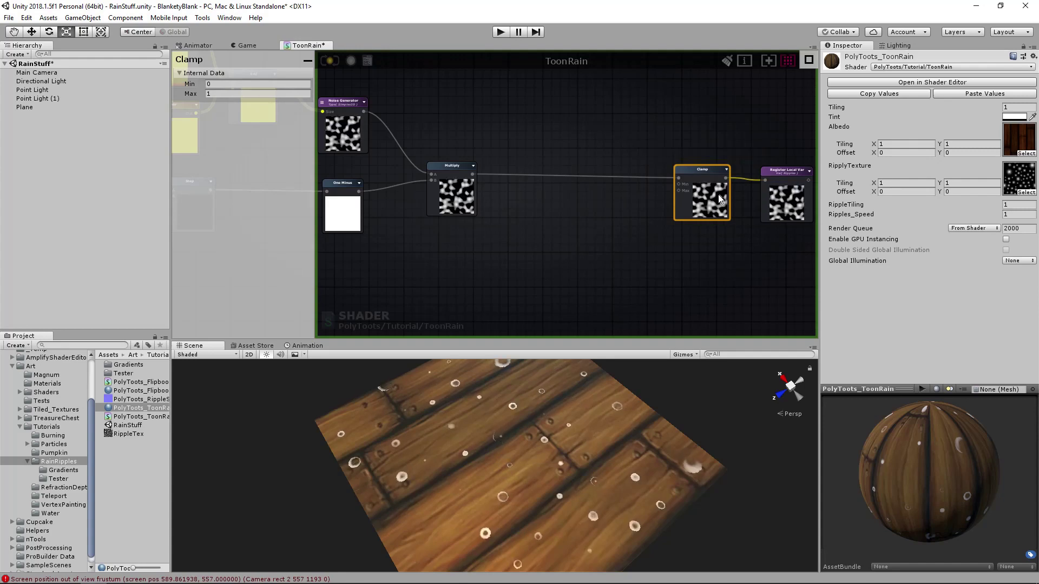
Place a second Multiply node between the ripple chain's existing Multiply node and the Clamp node.
left_click(456, 201)
middle_click_drag(531, 213, 577, 211)
mouse_move(507, 202)
left_mouse_down()
mouse_move(520, 200)
mouse_move(501, 206)
left_mouse_up()
left_click(550, 255)
key("m")
left_click(575, 206)
left_click_drag(598, 210, 589, 177)
Place a Float node below the ripple chain's first Multiply node.
left_click(472, 255)
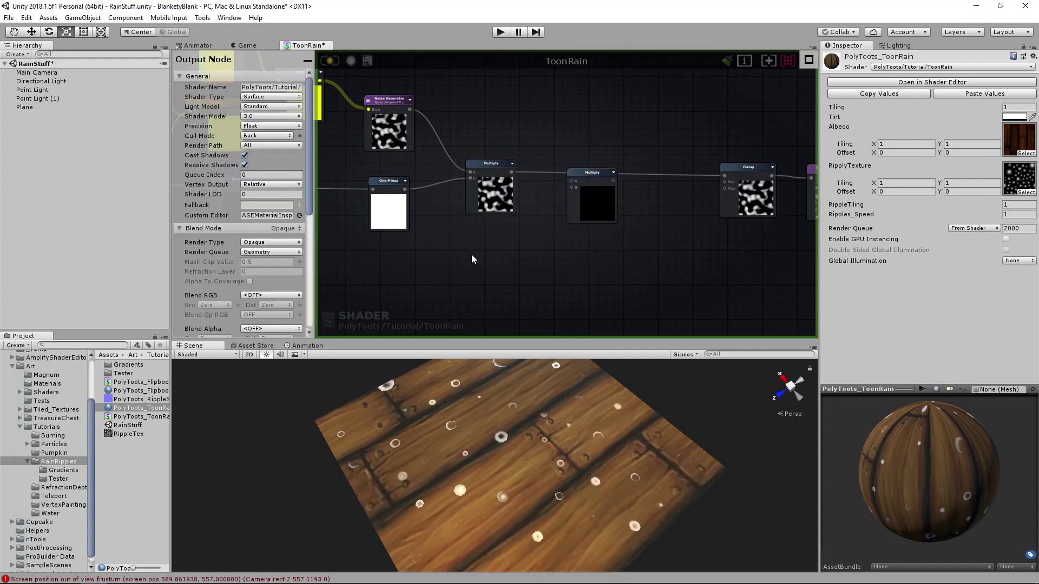
key("1")
left_click(471, 255)
left_click_drag(478, 260, 489, 244)
Connect the first Multiply's output to the new Multiply's A and the Float node to B, and move the Float slightly closer.
left_click(577, 197)
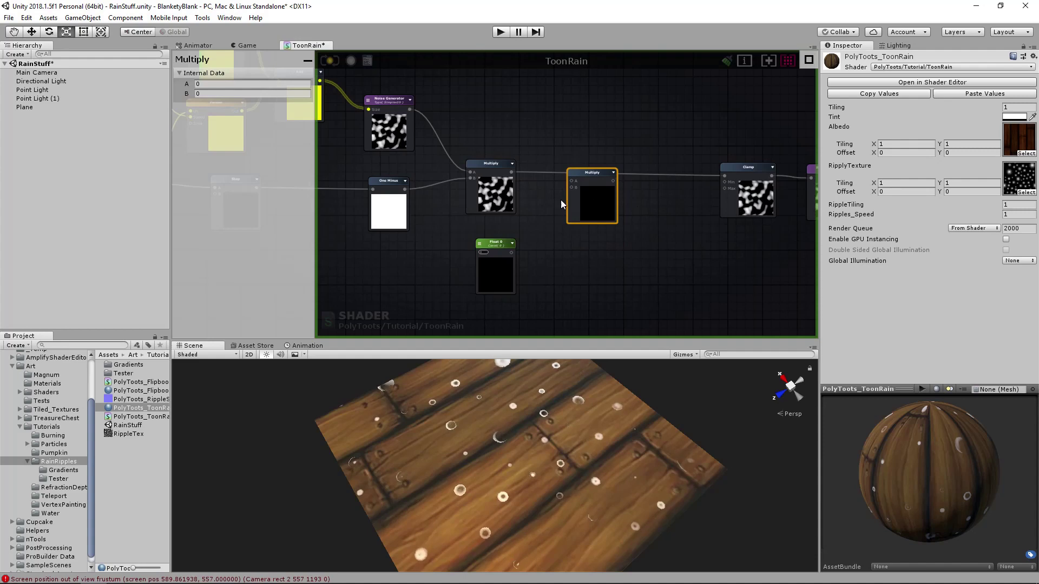
left_click_drag(512, 173, 574, 180)
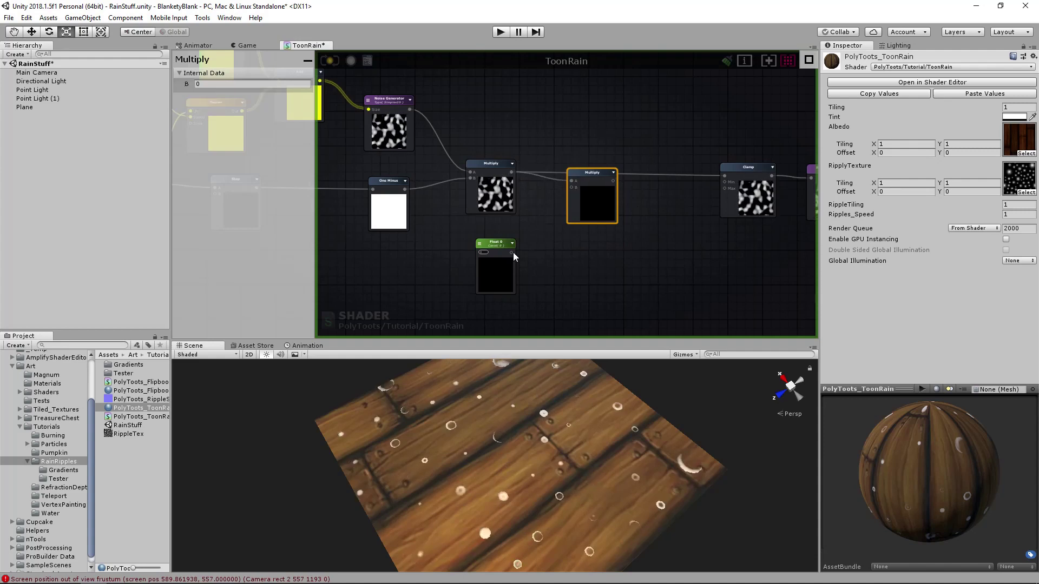
left_click_drag(512, 252, 568, 194)
left_click_drag(496, 244, 499, 233)
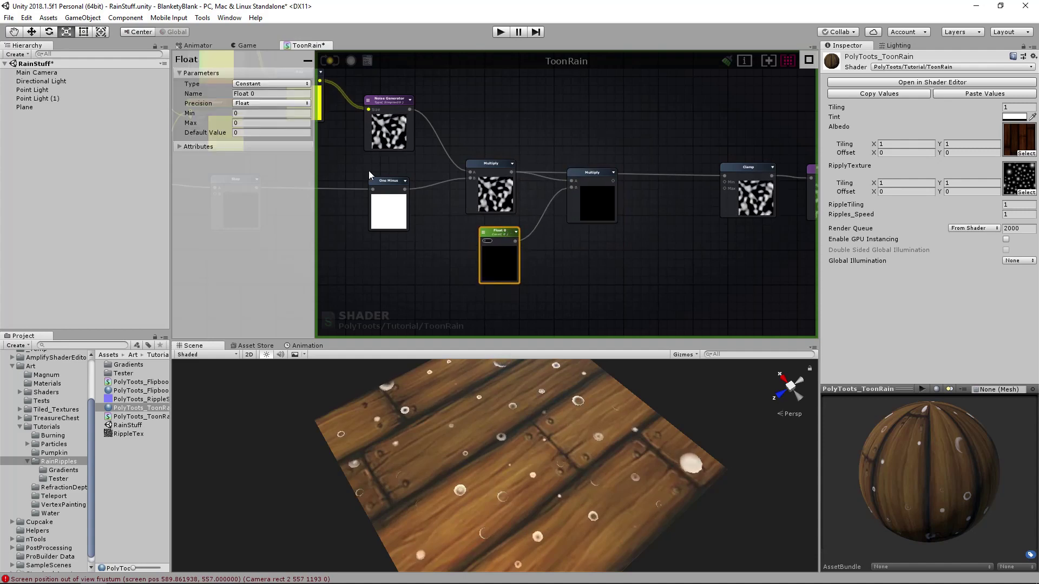
Turn the Float node into a property named Ripple Strength with default value 1 and maximum 1.
left_click(271, 84)
left_click(262, 105)
left_click(272, 94)
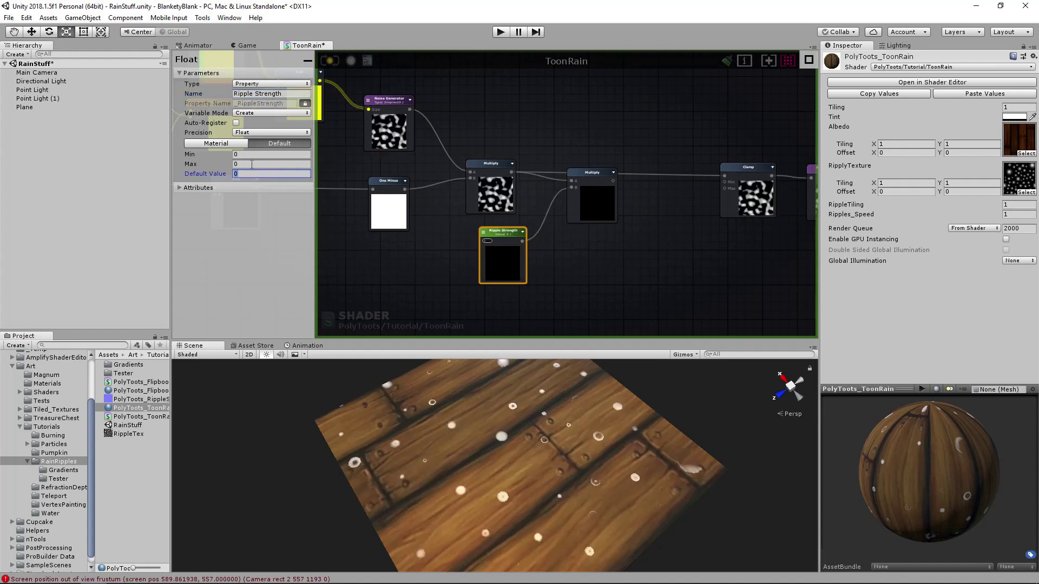
type("1")
left_click(252, 164)
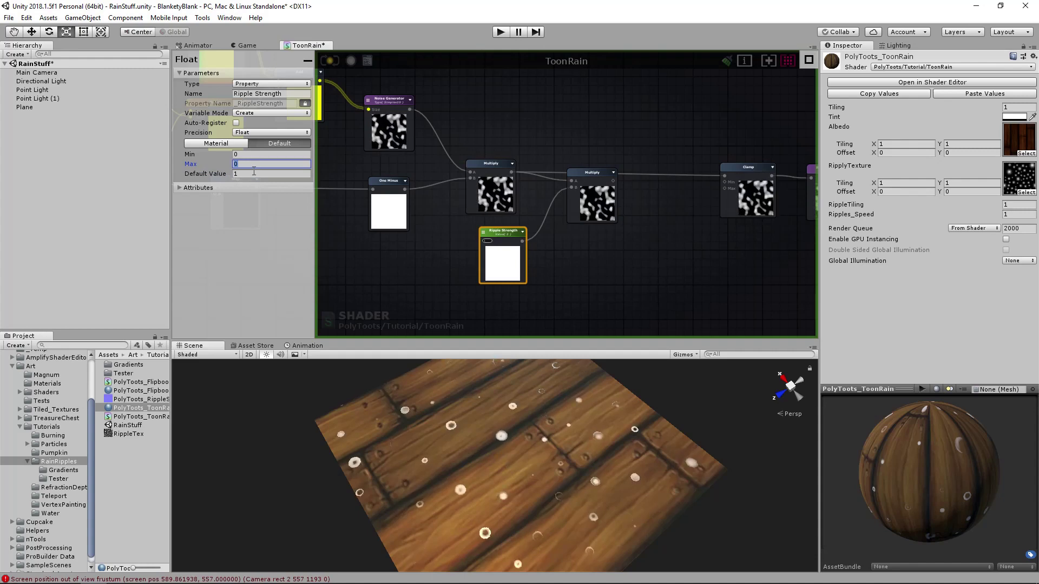
type("1")
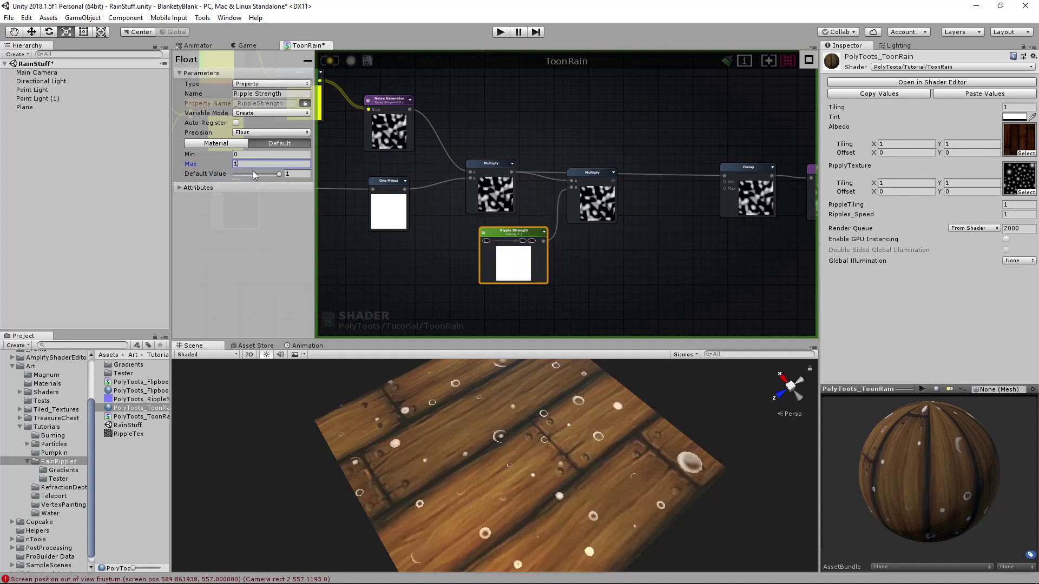
key("Tab")
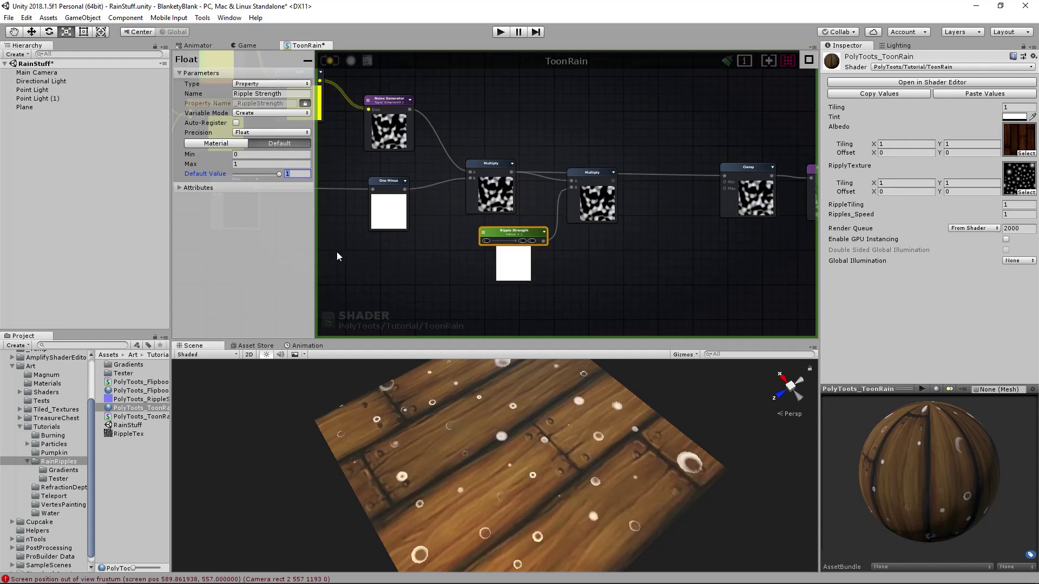
Shift the Ripple Strength node slightly left and connect the second Multiply's output to the Clamp input.
middle_click_drag(645, 275, 618, 277)
left_click_drag(492, 238, 478, 237)
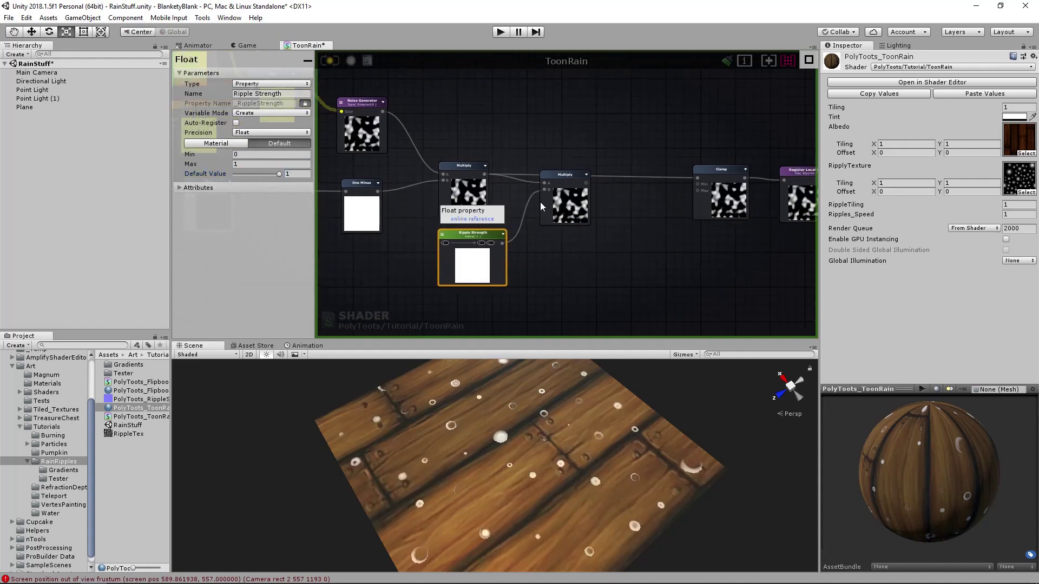
left_click(575, 177)
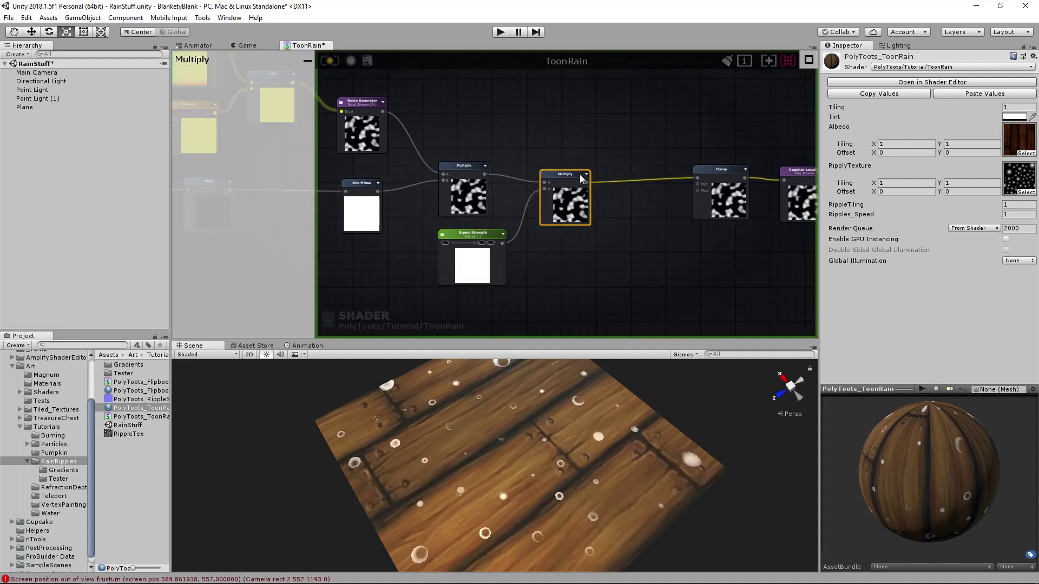
Enclose all ripple chain nodes in a comment frame titled Ripples.
scroll(596, 172, "down", 6)
left_click(490, 183)
left_click_drag(401, 135, 727, 272)
middle_click_drag(610, 181, 617, 198)
left_click_drag(683, 210, 677, 228)
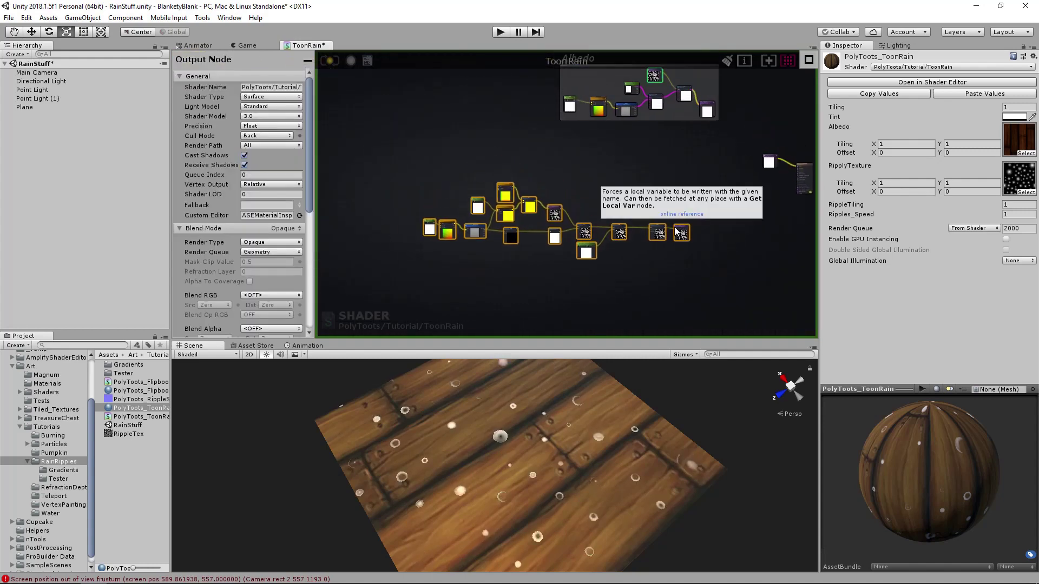
key("c")
left_click(496, 159)
left_click(470, 184)
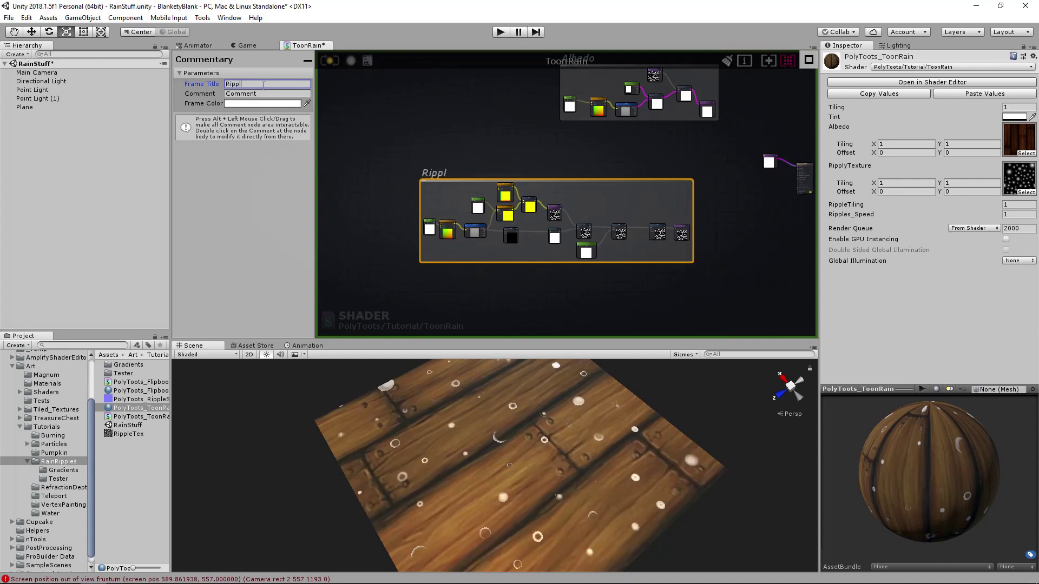
left_click(559, 176)
left_click(569, 181)
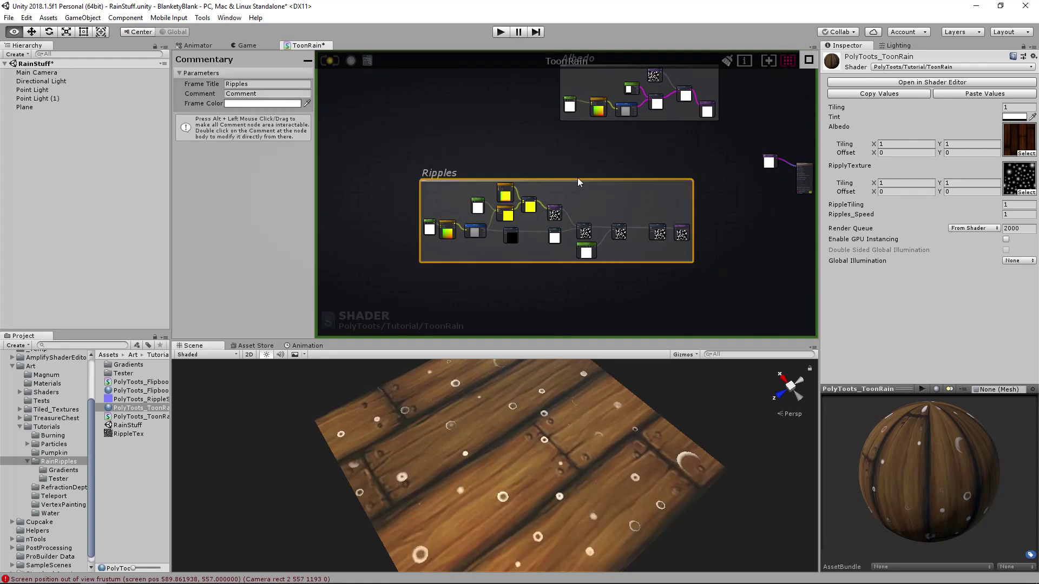
Place the Albedo frame above the Ripples frame with their left edges aligned, and update the shader.
left_click_drag(573, 180, 620, 174, "alt")
middle_click_drag(576, 165, 515, 180)
left_click(509, 98)
left_click_drag(540, 80, 449, 112)
left_click(593, 171)
scroll(593, 171, "up", 2)
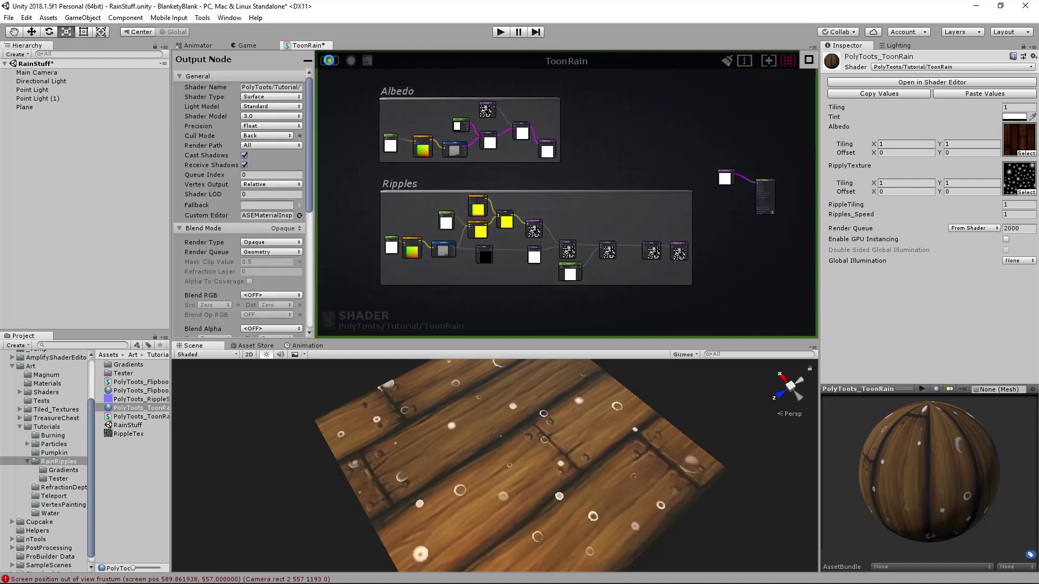
left_click(330, 61)
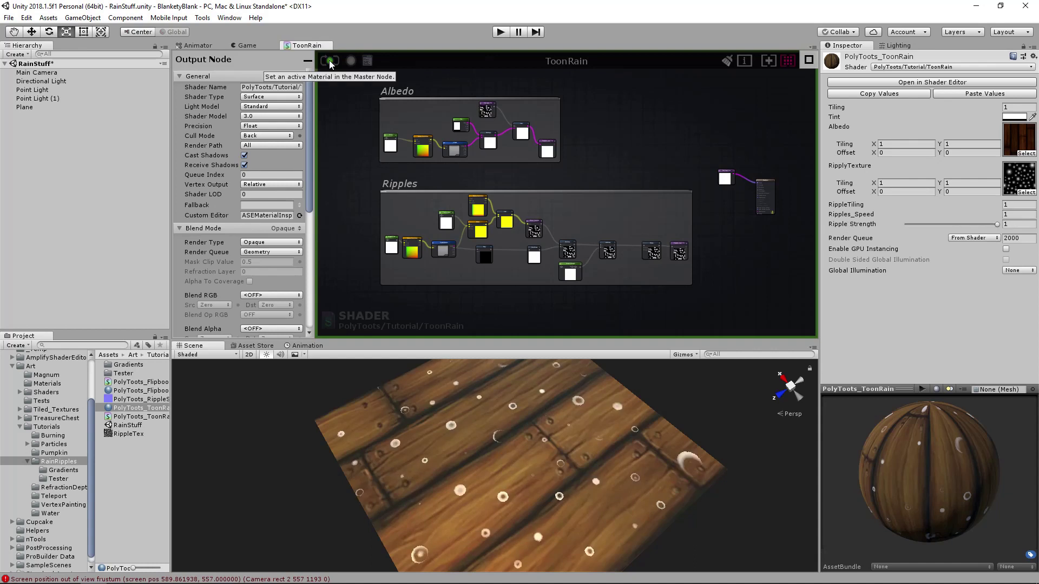
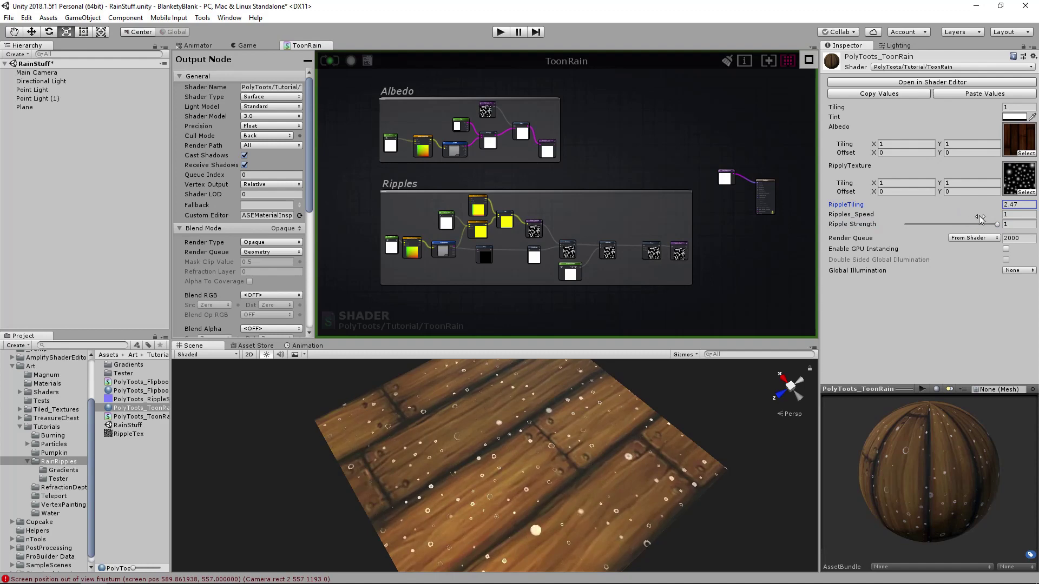
Set the material's RippleTiling to 2.47, Ripples_Speed to 1.47 and Tiling to 4.
mouse_move(976, 214)
left_mouse_down()
mouse_move(985, 213)
mouse_move(943, 215)
mouse_move(964, 213)
left_mouse_up()
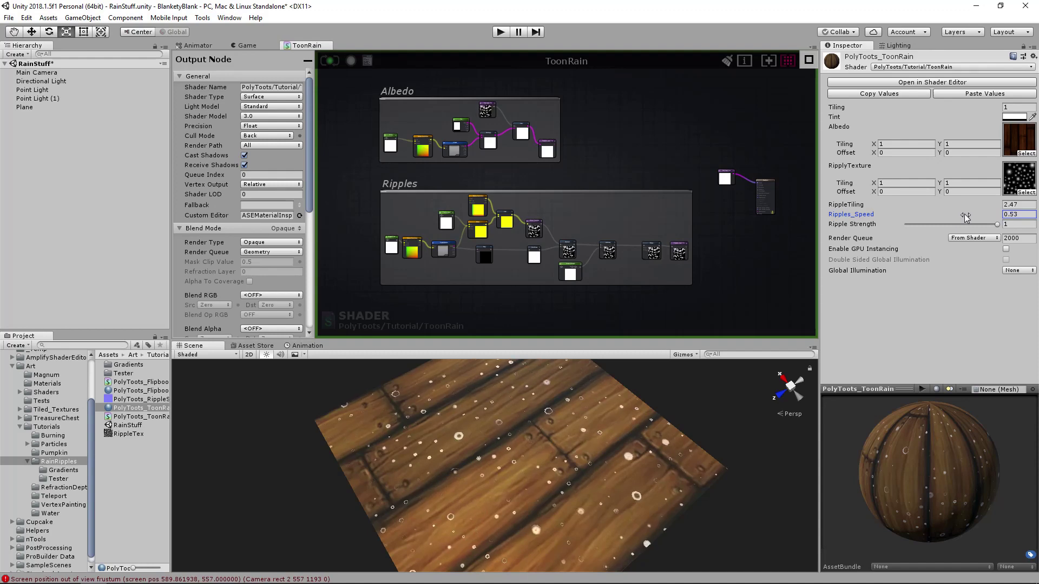
left_click_drag(739, 393, 667, 439, "alt")
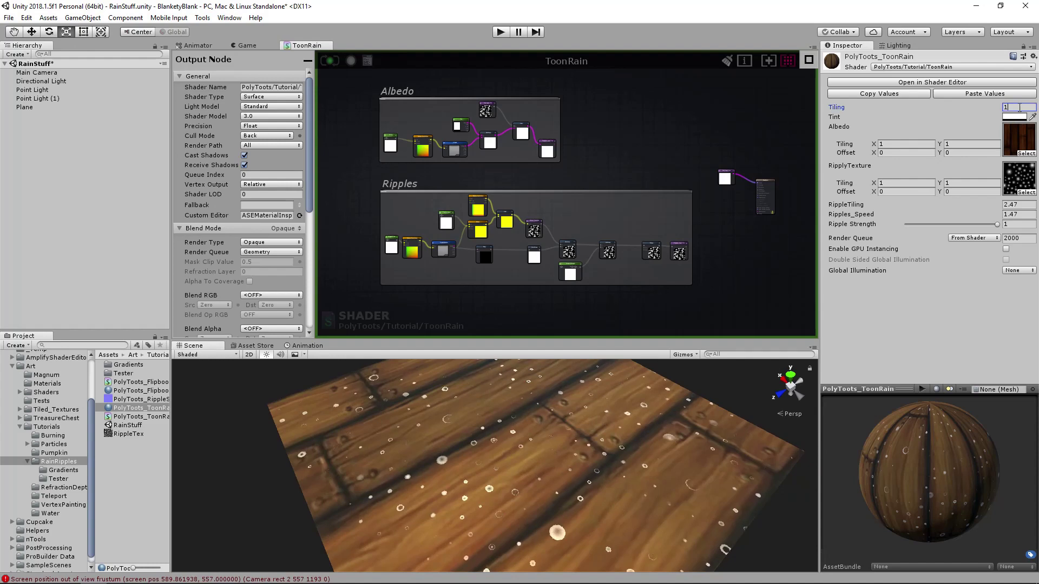
type("4")
key("Tab")
mouse_move(637, 421)
left_mouse_down("alt")
mouse_move(625, 451)
mouse_move(639, 435)
left_mouse_up("alt")
Move the whole Albedo frame up to leave more room above the Ripples frame.
scroll(638, 436, "up", 3)
middle_click_drag(678, 158, 651, 177)
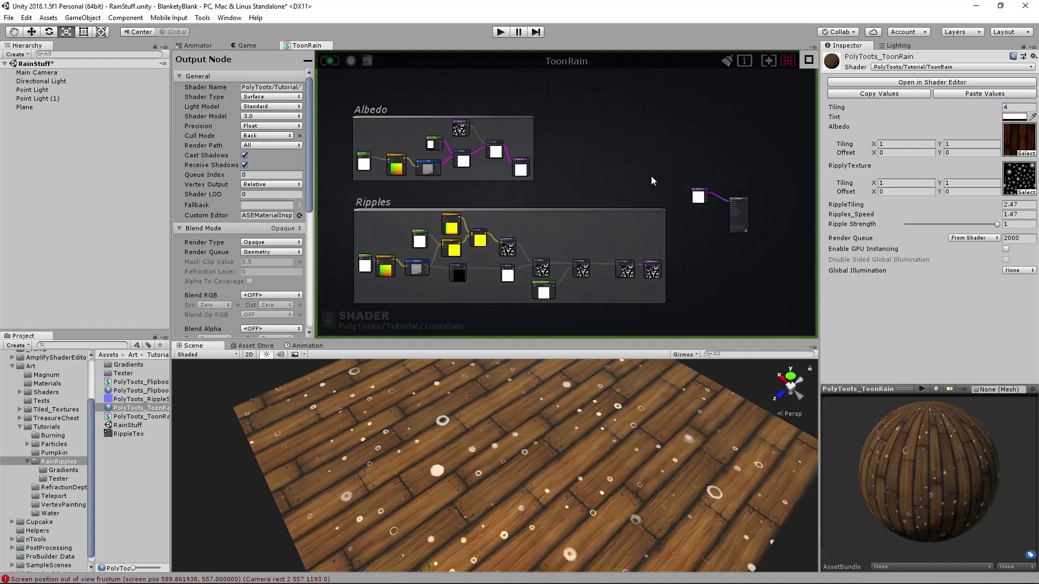
scroll(651, 177, "up", 1)
middle_click_drag(572, 100, 657, 121)
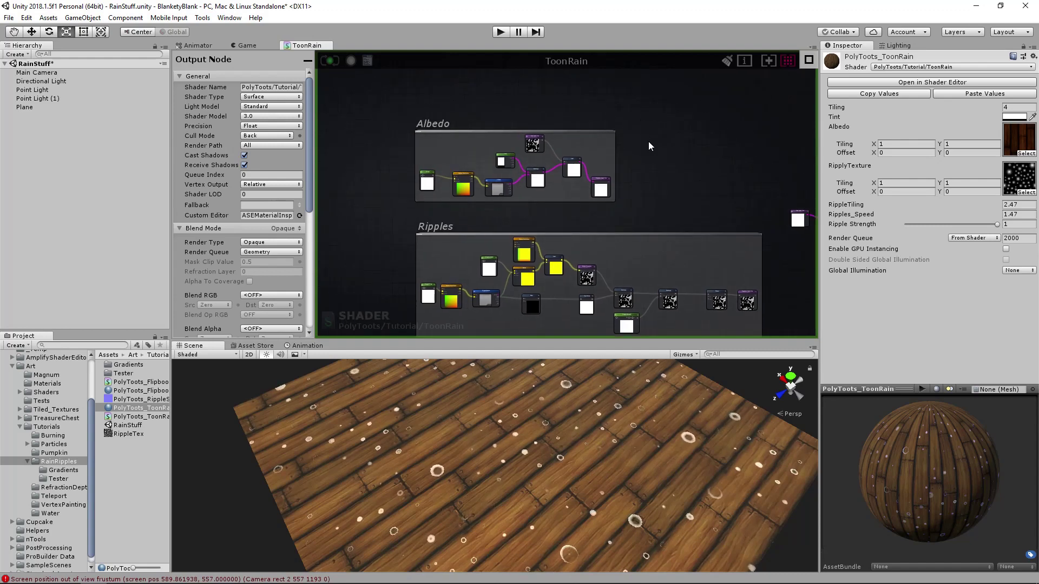
scroll(648, 161, "up", 3)
middle_click_drag(487, 143, 625, 181)
middle_click_drag(696, 176, 647, 174)
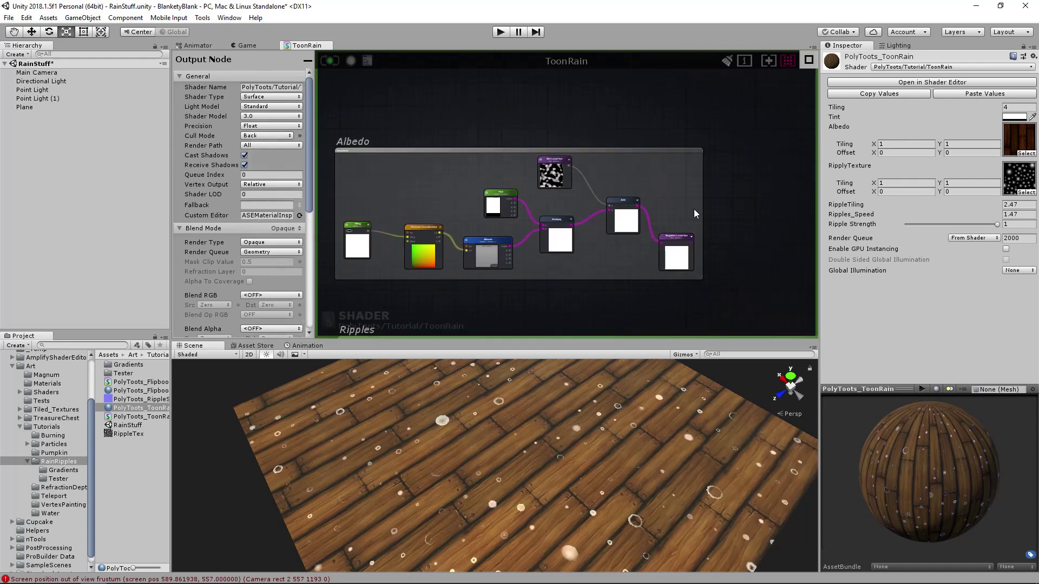
left_click(631, 272, "alt")
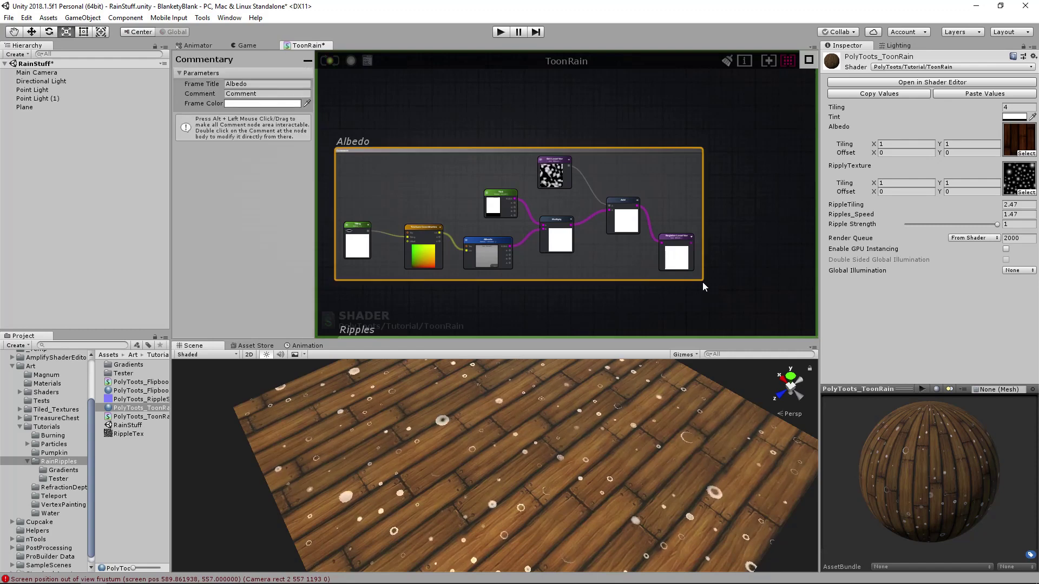
left_click(705, 286)
left_click(629, 272, "alt")
scroll(628, 271, "down", 1)
middle_click_drag(715, 279, 710, 225)
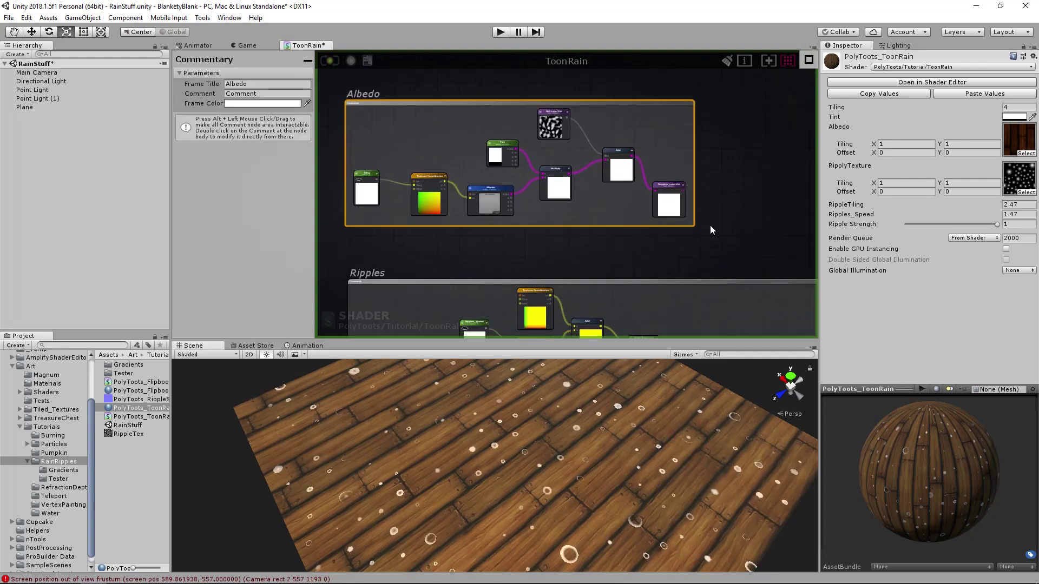
left_click_drag(693, 225, 683, 157)
Rearrange the nodes inside the Albedo frame to free space around the ripples Get Local Var node.
middle_click_drag(683, 157, 684, 256)
left_click_drag(693, 135, 646, 215)
left_click_drag(570, 134, 570, 149)
left_click(619, 138)
scroll(619, 138, "up", 3)
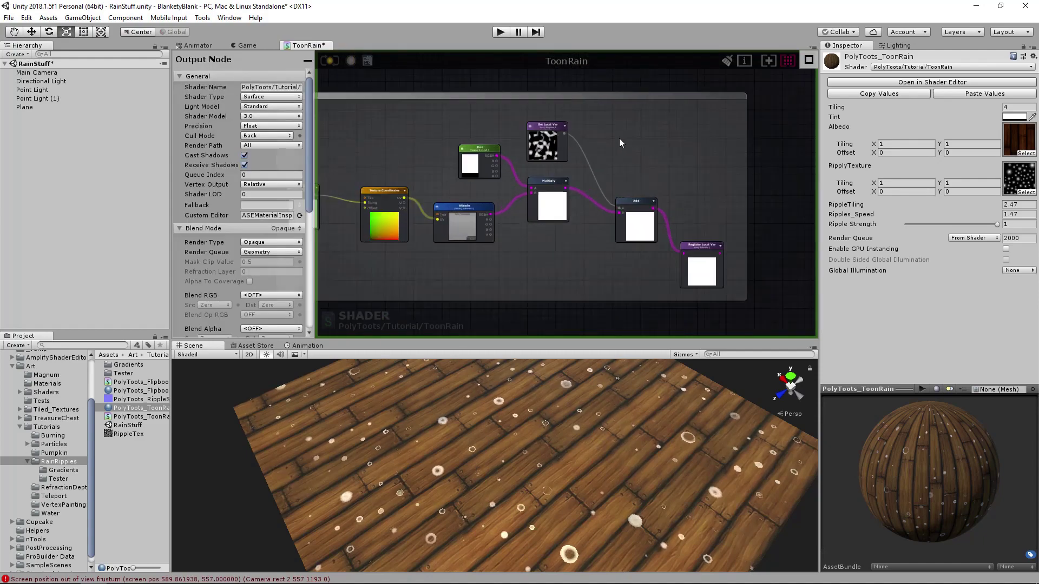
middle_click_drag(648, 132, 638, 161)
scroll(631, 208, "down", 3)
left_click(585, 244)
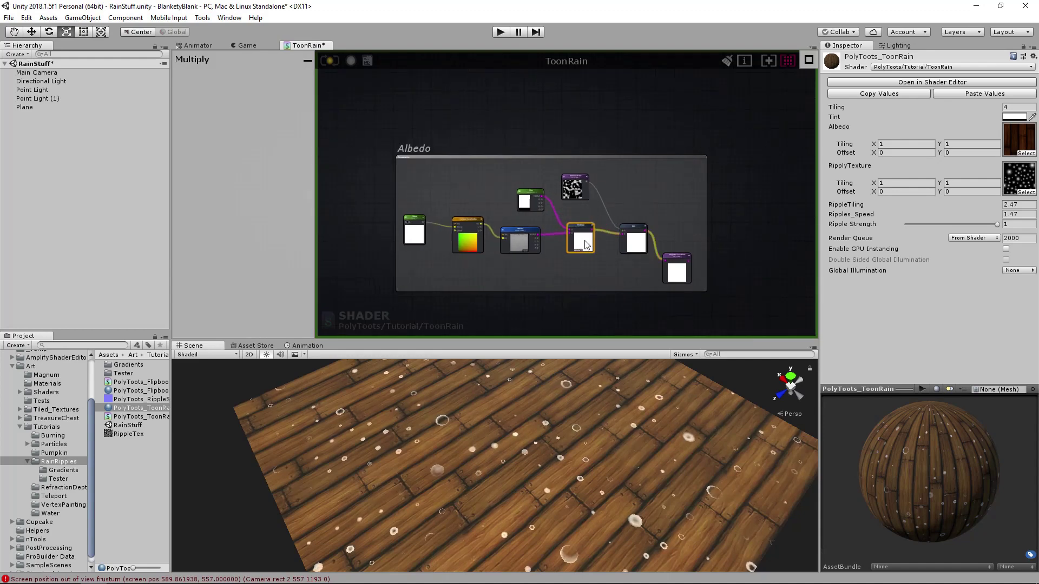
left_click(536, 204)
left_click(575, 187)
left_click(613, 190)
Add a Color node directly above the ripples Get Local Var node.
scroll(604, 180, "up", 3)
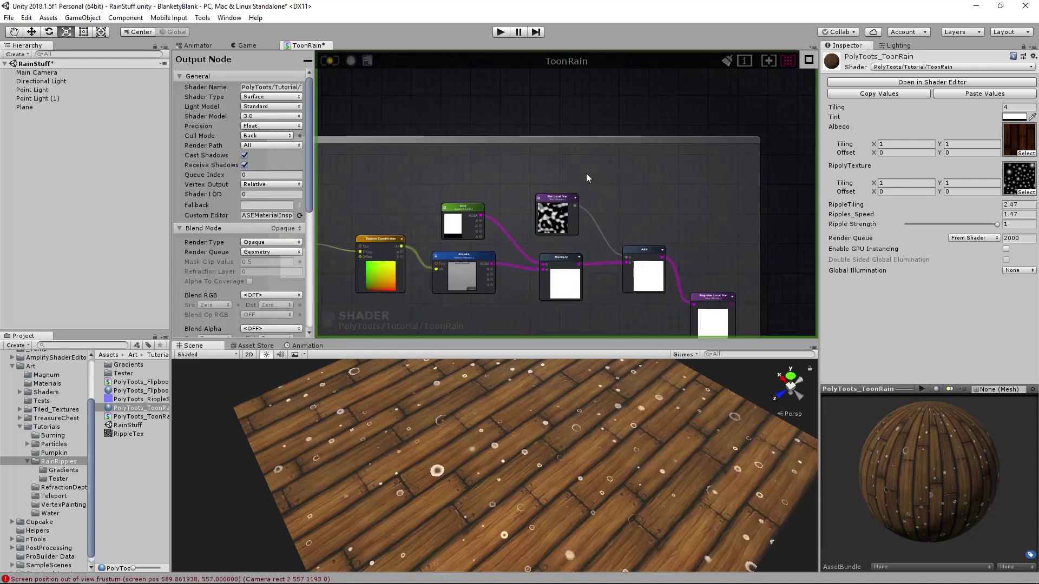
key("5")
left_click(601, 174)
left_click_drag(609, 173, 538, 150)
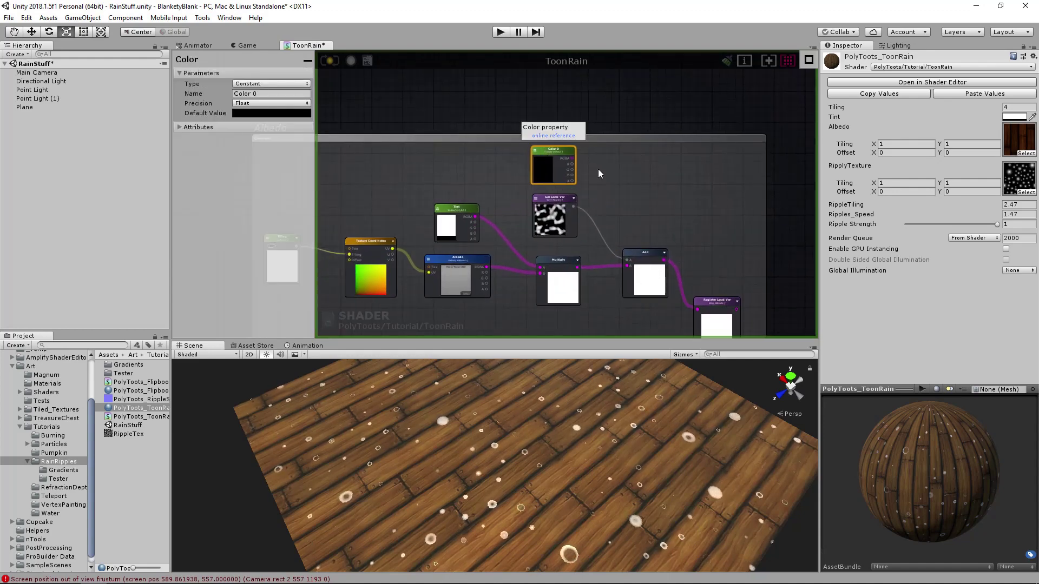
Add a Multiply node combining the new Color with the ripples Get Local Var, and feed its output into the Add node's A.
left_click(628, 181)
key("m")
left_click(628, 180)
left_click_drag(643, 186, 626, 259)
left_click(630, 257)
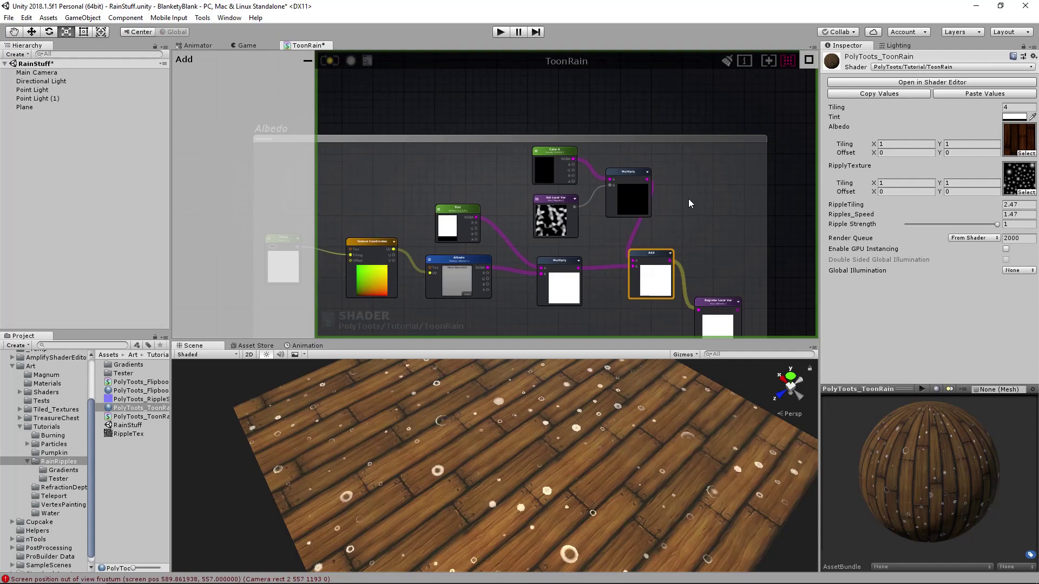
Move the Tint, Texture Coordinates and Albedo texture nodes further left within the Albedo frame.
scroll(688, 199, "down", 2)
left_click(492, 219)
left_click_drag(491, 217, 511, 212)
left_click(788, 167)
middle_click_drag(482, 192, 512, 192)
left_click(395, 199)
left_click_drag(394, 199, 543, 245, "alt")
left_click_drag(537, 172, 516, 173)
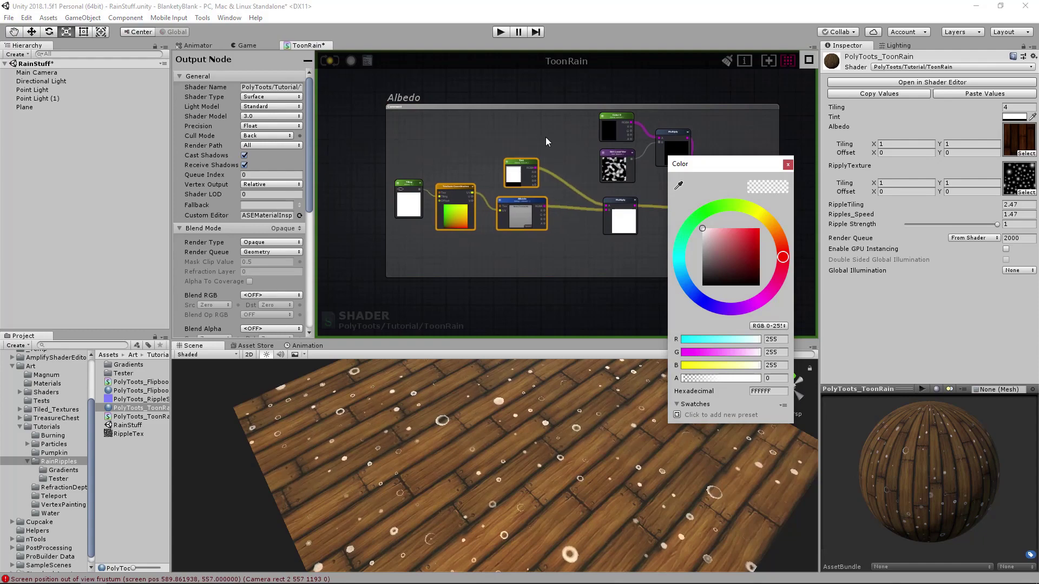
left_click(563, 149)
Shift the new Color, the ripples Get Local Var and their Multiply node to the left.
middle_click_drag(596, 154, 513, 188)
scroll(519, 187, "up", 2)
left_click_drag(469, 142, 551, 224)
left_click_drag(534, 162, 502, 165)
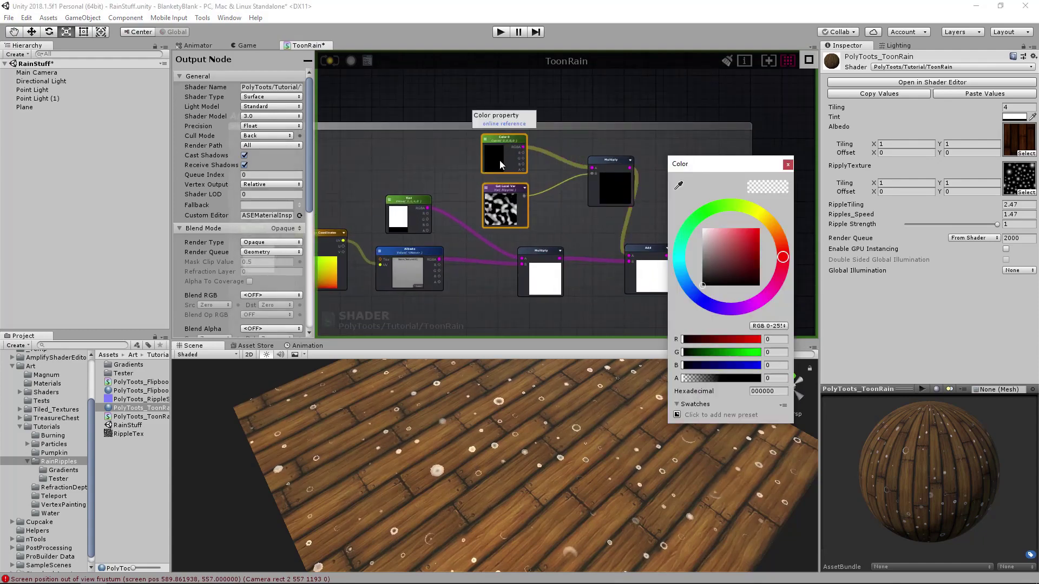
left_click_drag(612, 193, 577, 197)
left_click(587, 149)
Set the new Color node to white (FFFFFF) with alpha 255.
scroll(586, 181, "up", 3)
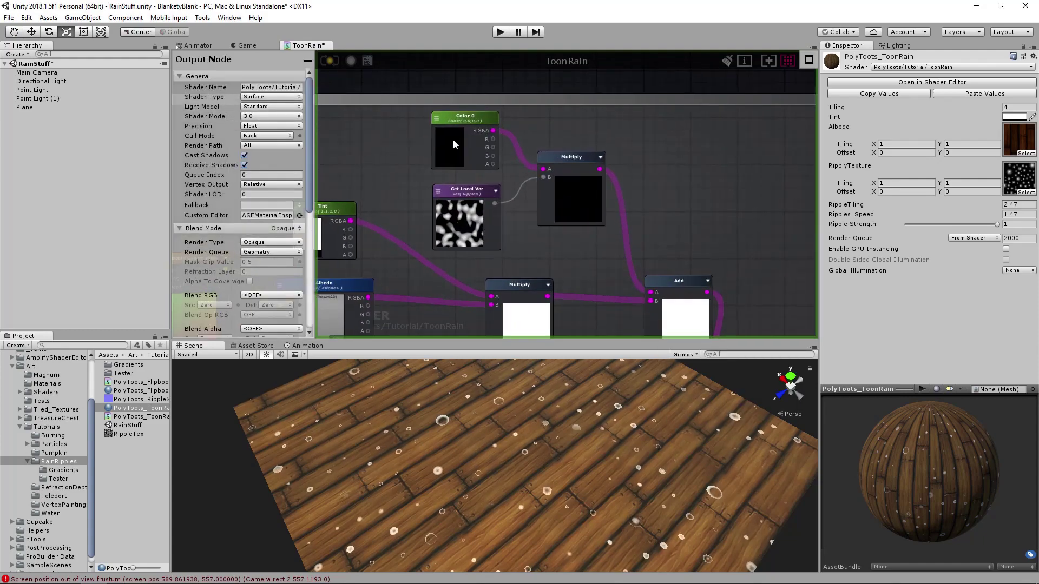
left_click(453, 138)
left_click(761, 230)
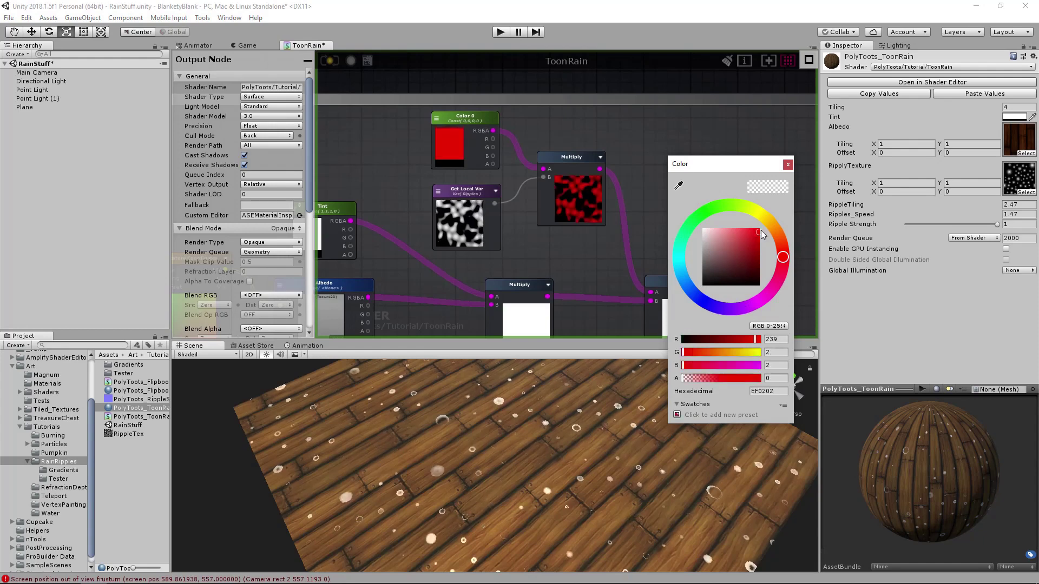
left_click_drag(762, 225, 687, 199)
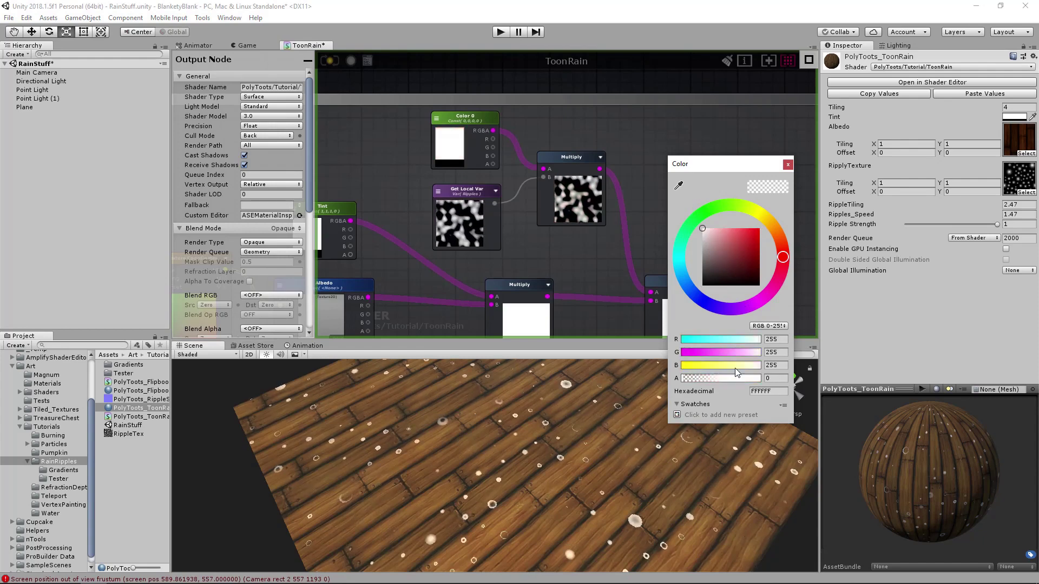
left_click_drag(733, 379, 779, 379)
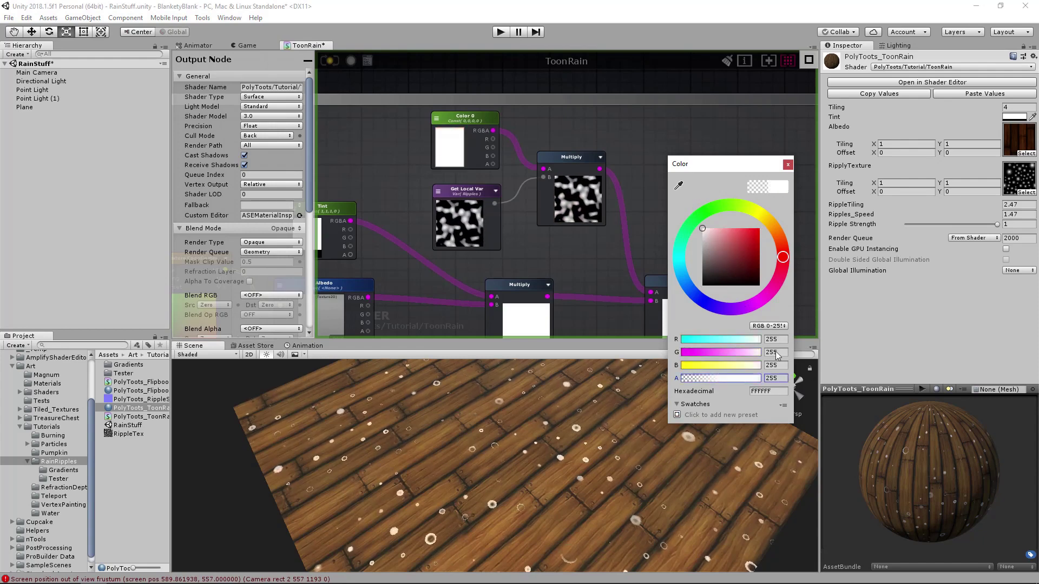
left_click(788, 165)
Adjust the positions of the Add node and the Albedo Register Local Var node.
middle_click_drag(656, 243, 639, 203)
left_click_drag(662, 245, 649, 244)
middle_click_drag(715, 280, 648, 202)
scroll(648, 204, "down", 4)
left_click_drag(671, 229, 680, 225)
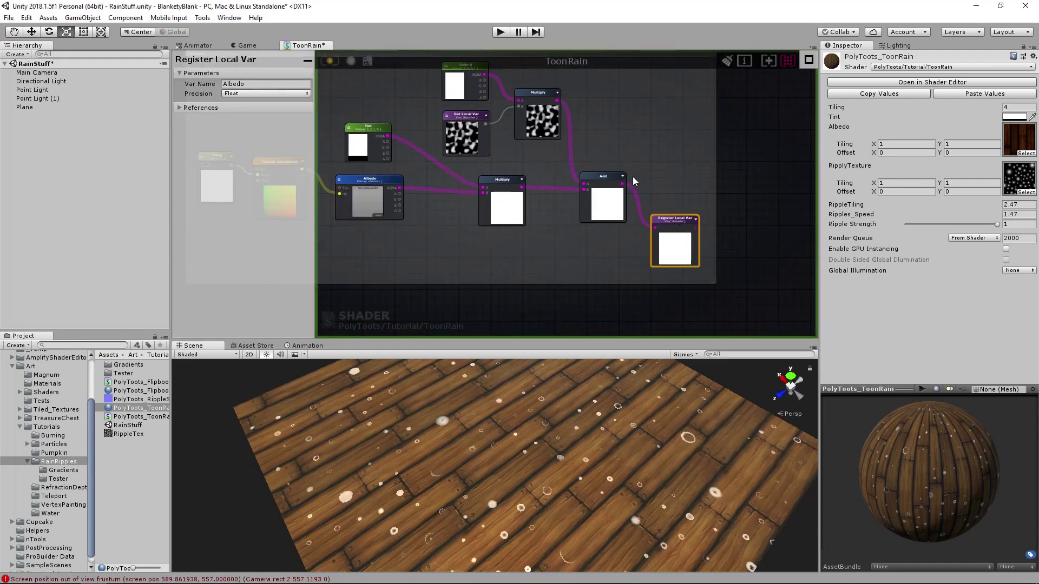
left_click(632, 176)
Turn the new Color node into a property named Ripple Colour.
scroll(610, 168, "up", 2)
middle_click_drag(400, 193, 452, 203)
middle_click_drag(535, 141, 579, 212)
scroll(579, 212, "up", 1)
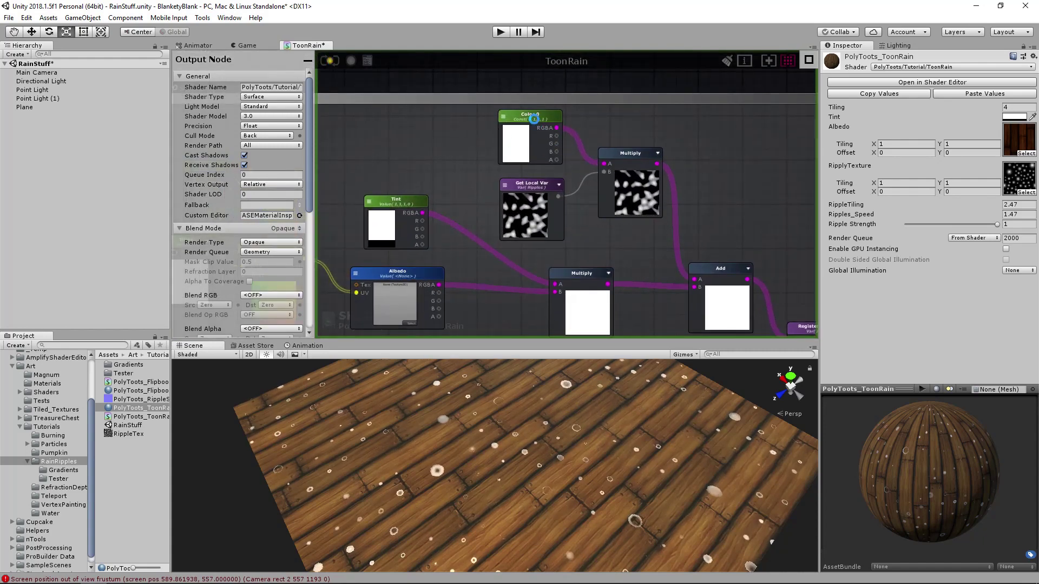
left_click(531, 117)
left_click(266, 84)
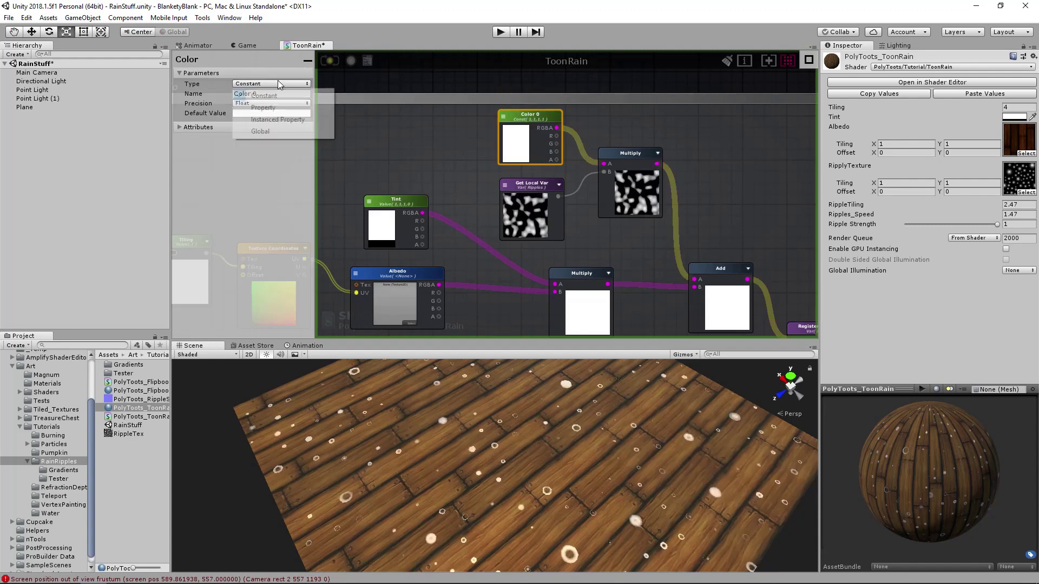
left_click(263, 106)
left_click(288, 94)
type("R")
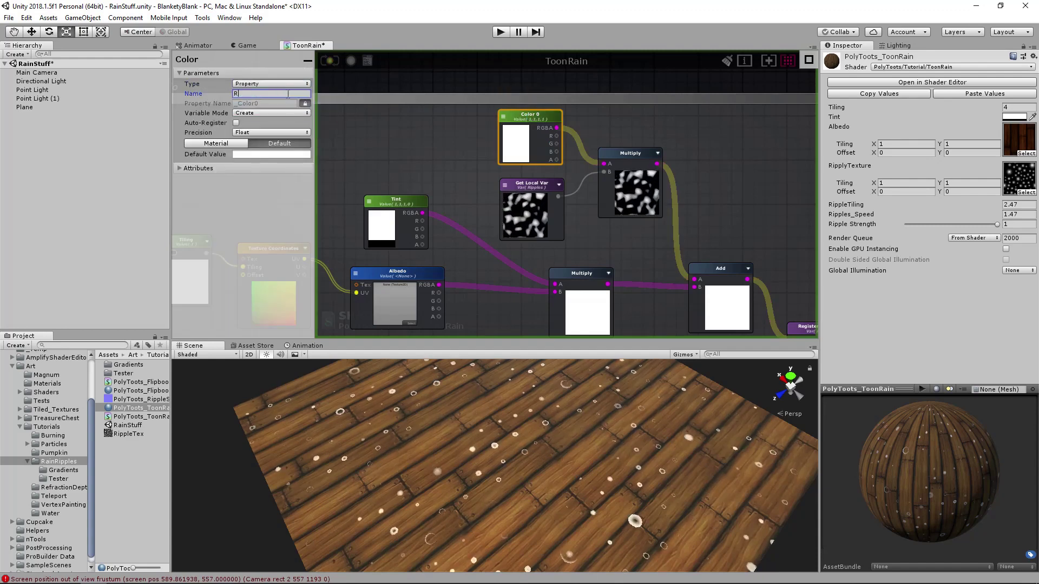
type("ipple Colour")
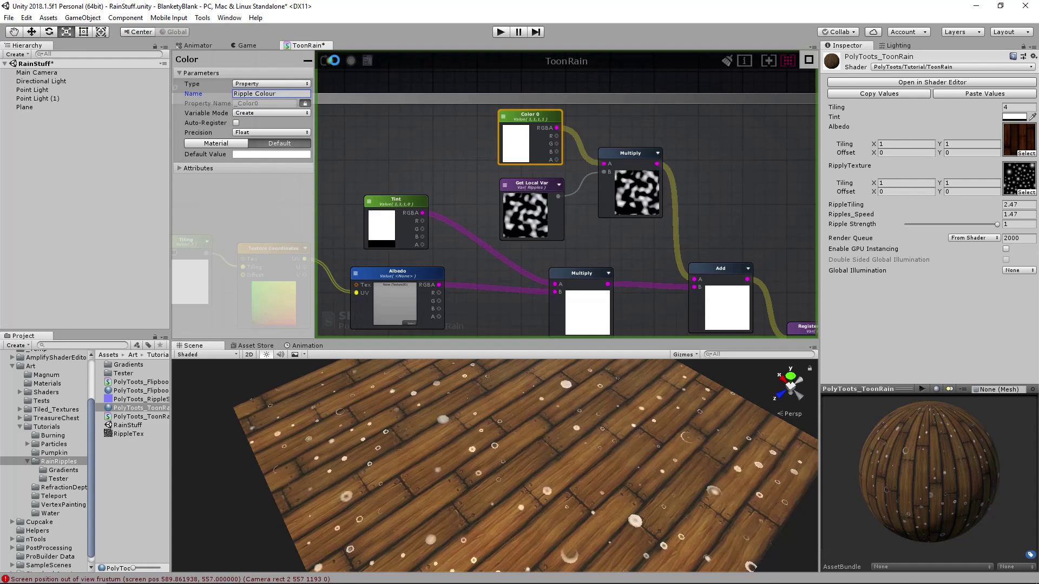
Recompile the shader and set the material's Ripple Colour to bright green (3CFF00), checking the ripples on the plane.
left_click(333, 60)
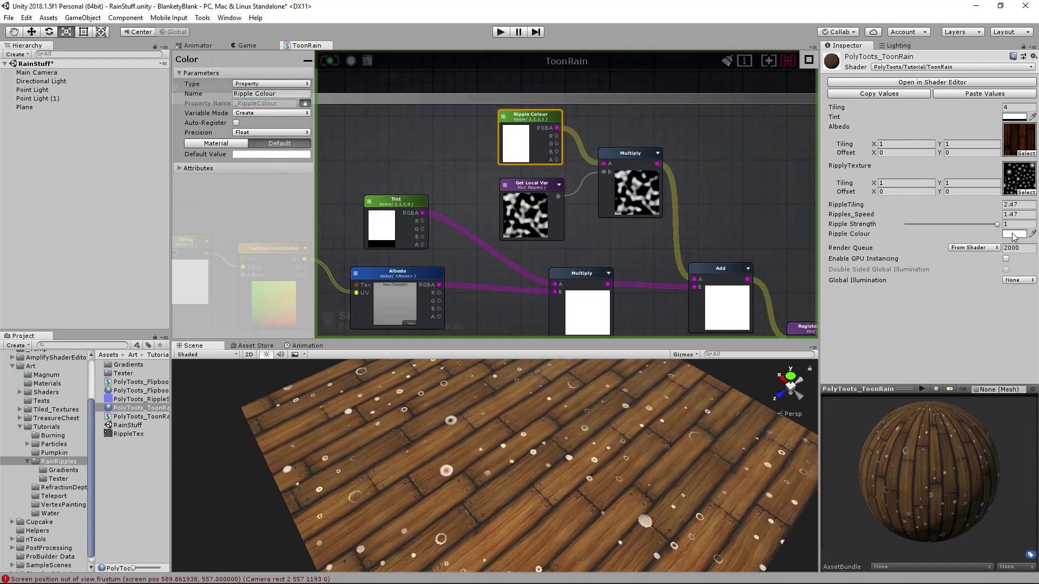
left_click(1015, 234)
left_click(760, 228)
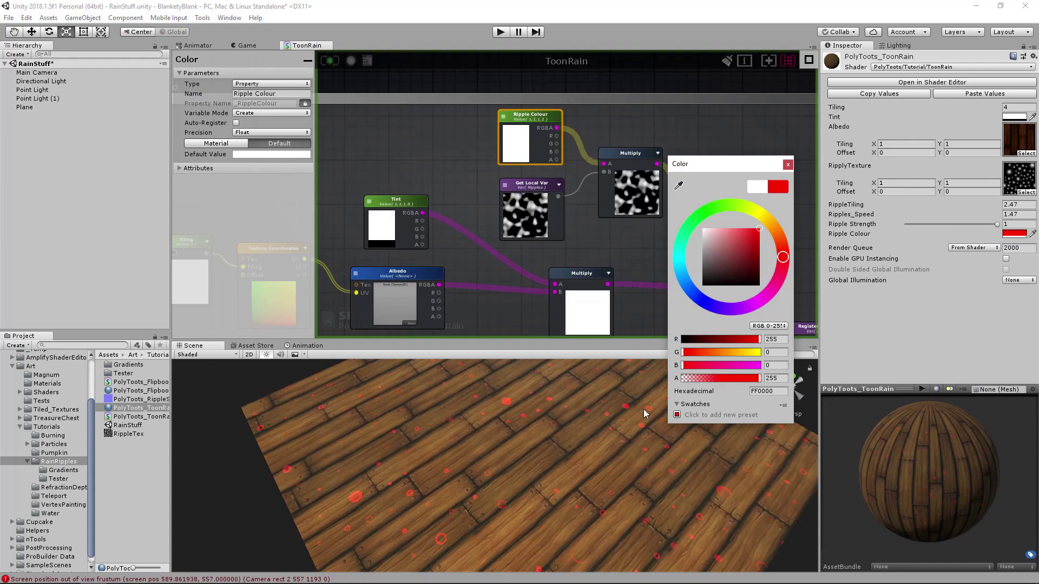
mouse_move(784, 258)
left_mouse_down()
mouse_move(785, 279)
mouse_move(703, 308)
mouse_move(787, 273)
mouse_move(696, 214)
left_mouse_up()
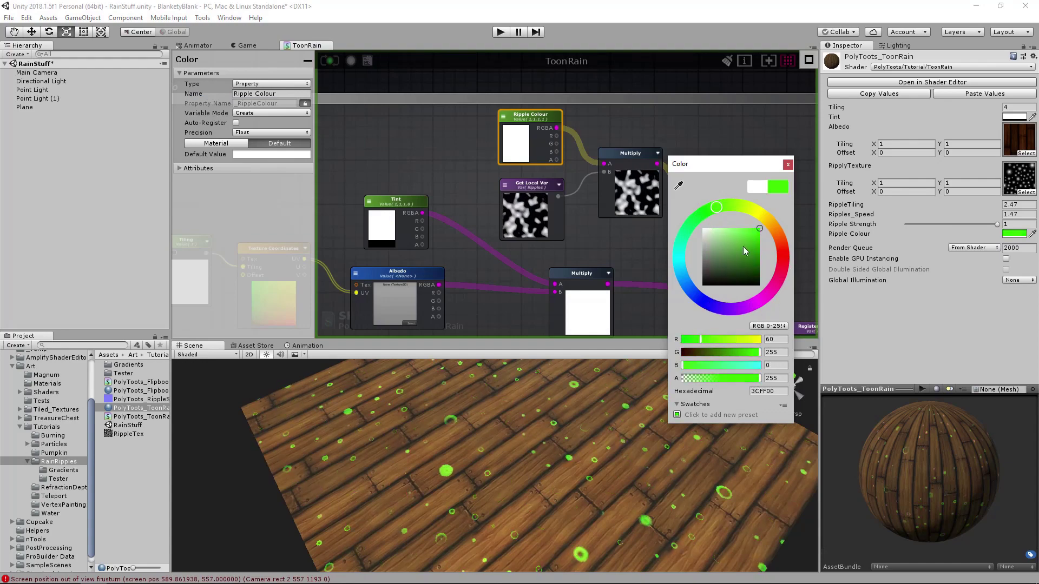
left_click(525, 431)
scroll(525, 431, "down", 4)
left_click_drag(525, 430, 574, 423, "alt")
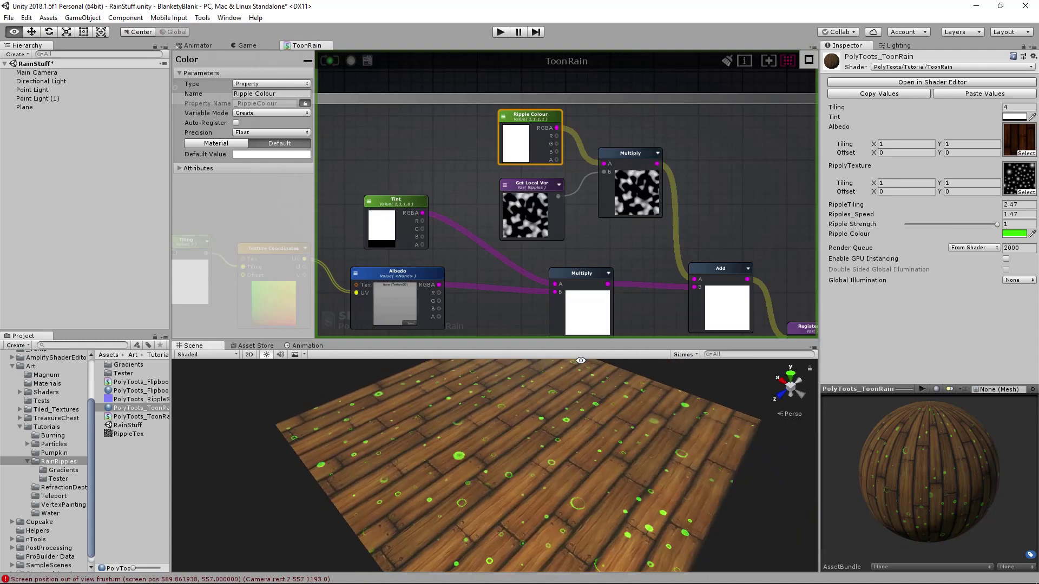
Review the Albedo and Ripples node groups, including the Ripple Colour and ripples variable connections into the albedo.
left_click_drag(565, 341, 537, 328)
left_click(505, 268)
scroll(626, 229, "down", 3)
scroll(631, 227, "up", 1)
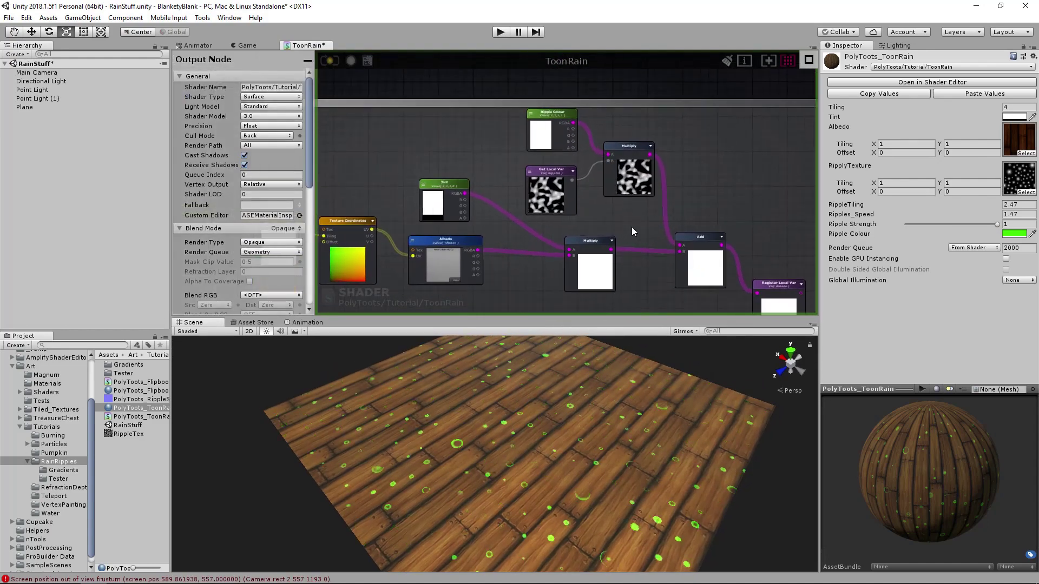
left_click(551, 137)
left_click(789, 165)
left_click(558, 112)
left_click(720, 142)
scroll(628, 230, "down", 2)
middle_click_drag(628, 231, 518, 132)
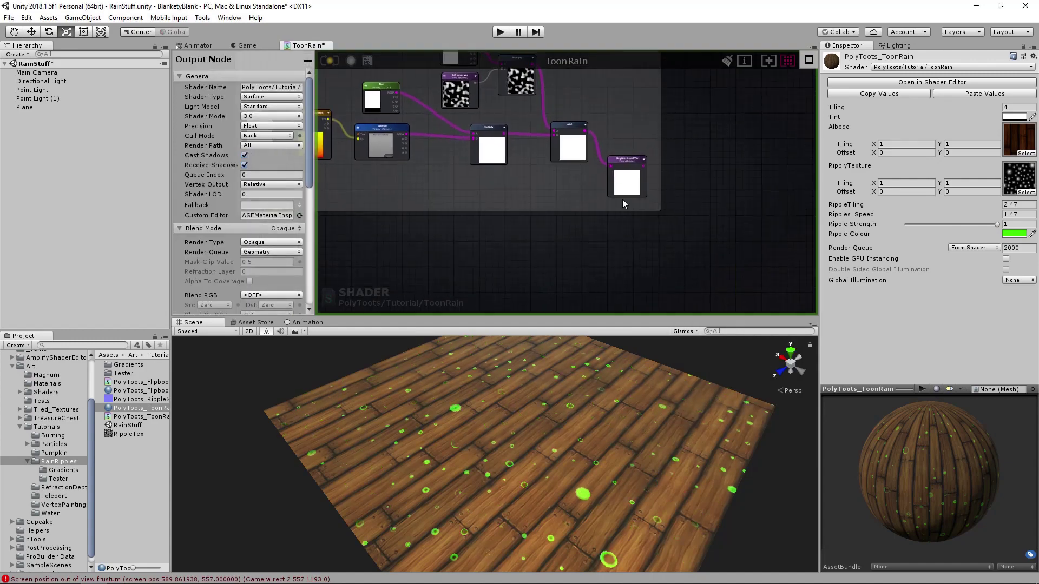
middle_click_drag(623, 208, 718, 73)
middle_click_drag(766, 201, 740, 208)
middle_click_drag(578, 162, 742, 207)
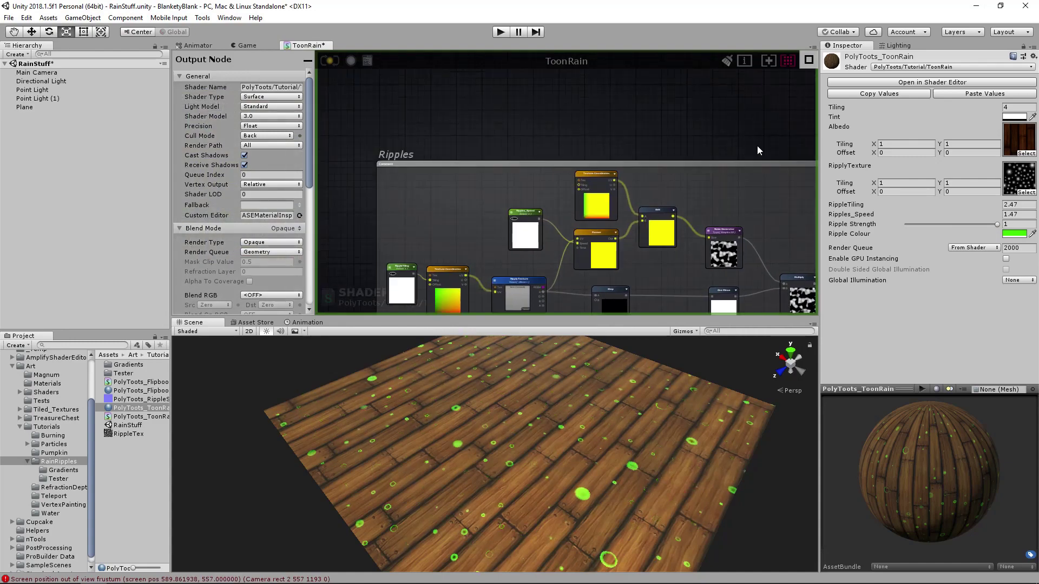
middle_click_drag(757, 161, 687, 235)
middle_click_drag(561, 142, 674, 259)
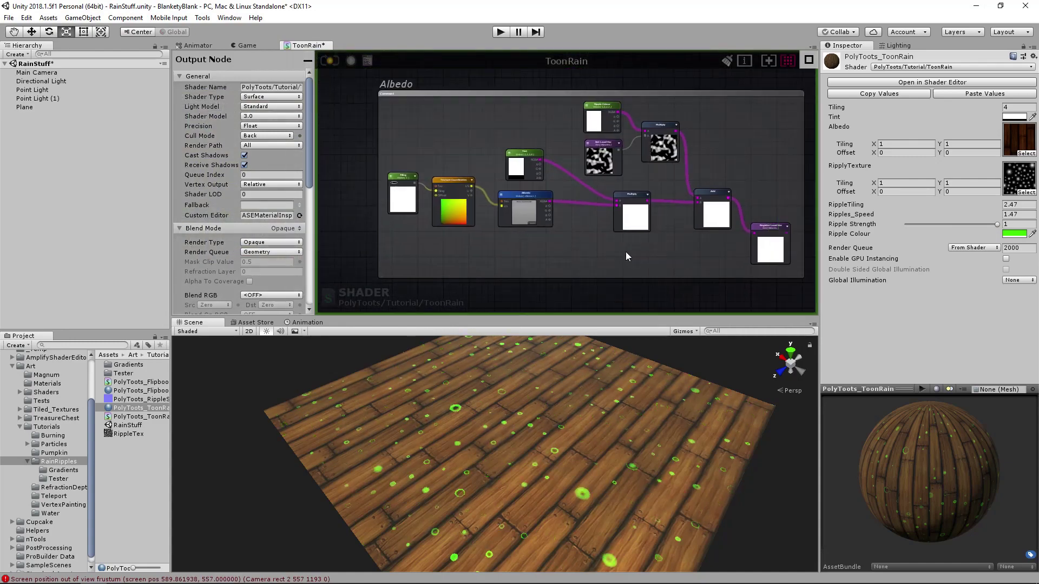
scroll(625, 255, "up", 5)
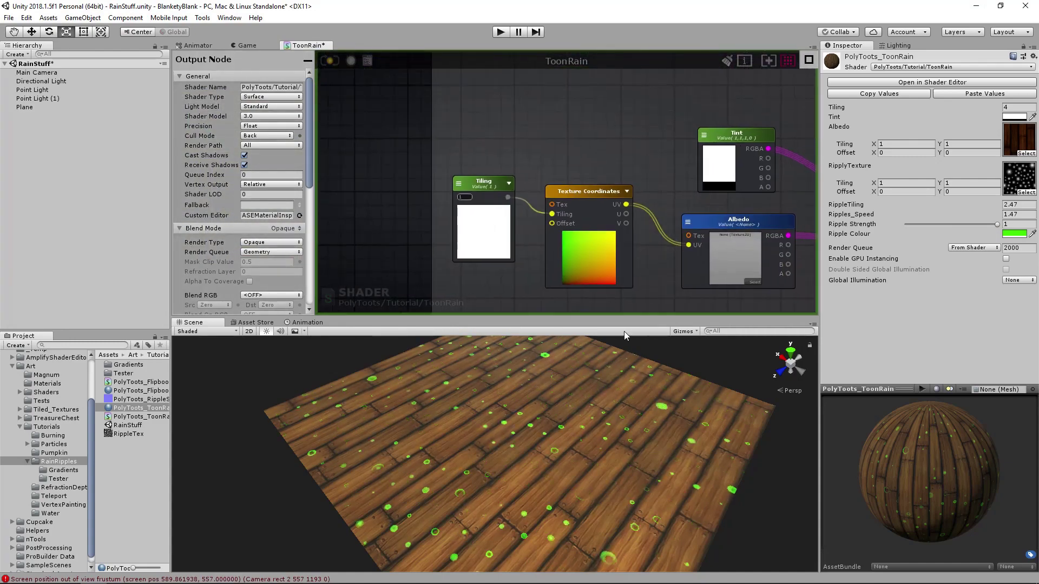
Enlarge the node graph area and examine the node chain from the Albedo and Ripples groups through to the ToonRain output node.
left_click_drag(725, 318, 726, 413)
scroll(679, 261, "down", 2)
middle_click_drag(679, 262, 631, 268)
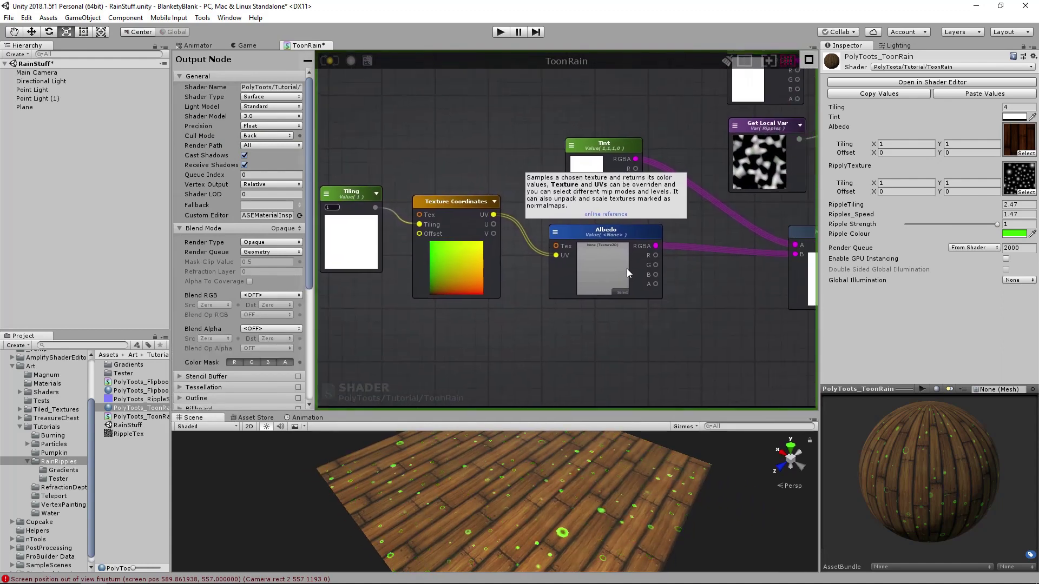
middle_click_drag(765, 332, 460, 367)
middle_click_drag(630, 368, 488, 201)
middle_click_drag(756, 316, 463, 311)
middle_click_drag(698, 299, 406, 289)
middle_click_drag(705, 227, 434, 184)
middle_click_drag(695, 189, 692, 297)
scroll(640, 219, "down", 7)
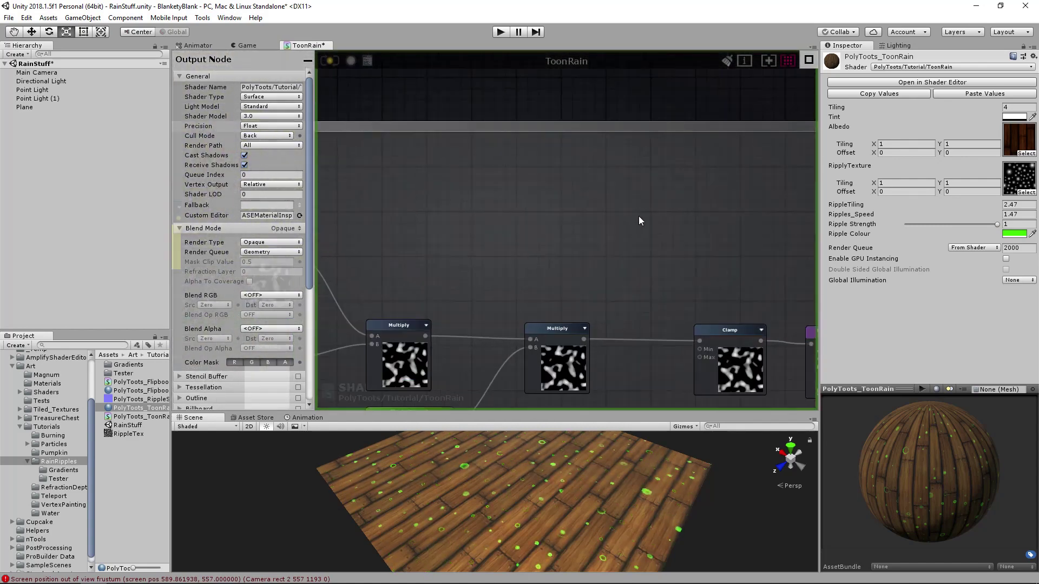
scroll(640, 167, "down", 1)
middle_click_drag(652, 169, 698, 283)
scroll(698, 282, "up", 1)
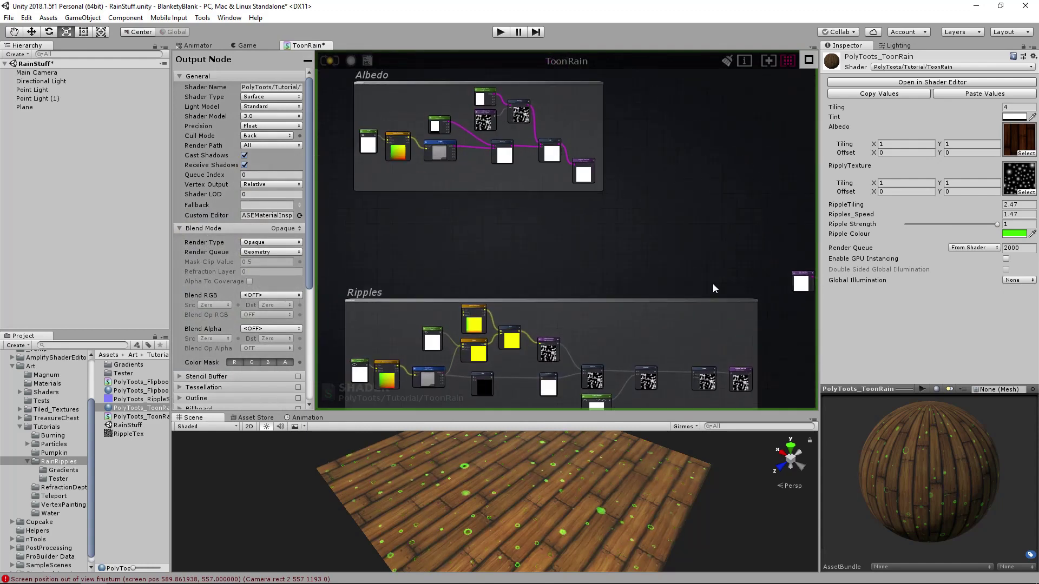
middle_click_drag(566, 227, 341, 204)
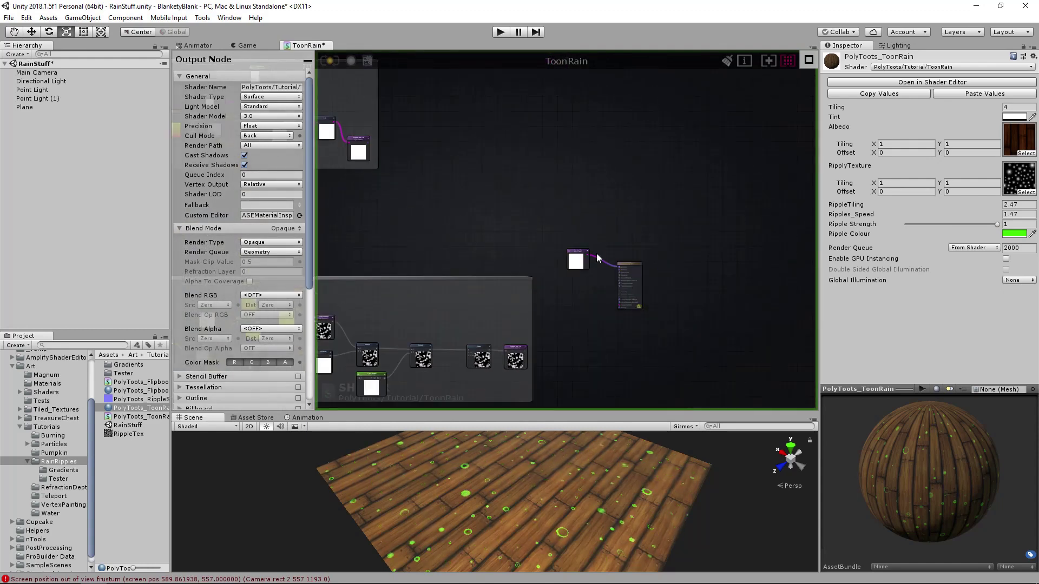
scroll(633, 289, "up", 10)
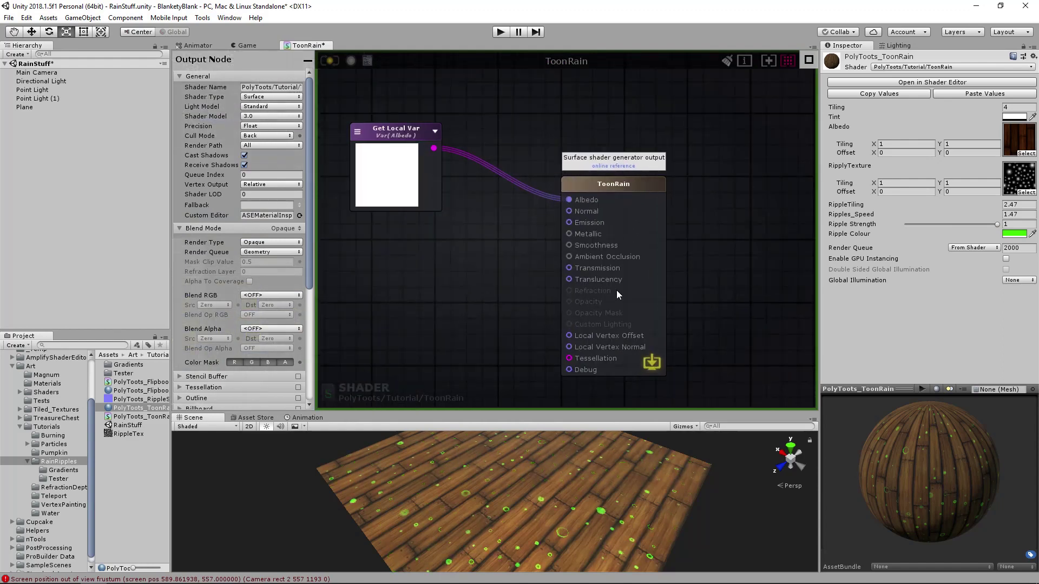
middle_click_drag(424, 260, 538, 277)
mouse_move(621, 248)
middle_mouse_down()
mouse_move(706, 279)
mouse_move(636, 258)
middle_mouse_up()
scroll(705, 279, "down", 4)
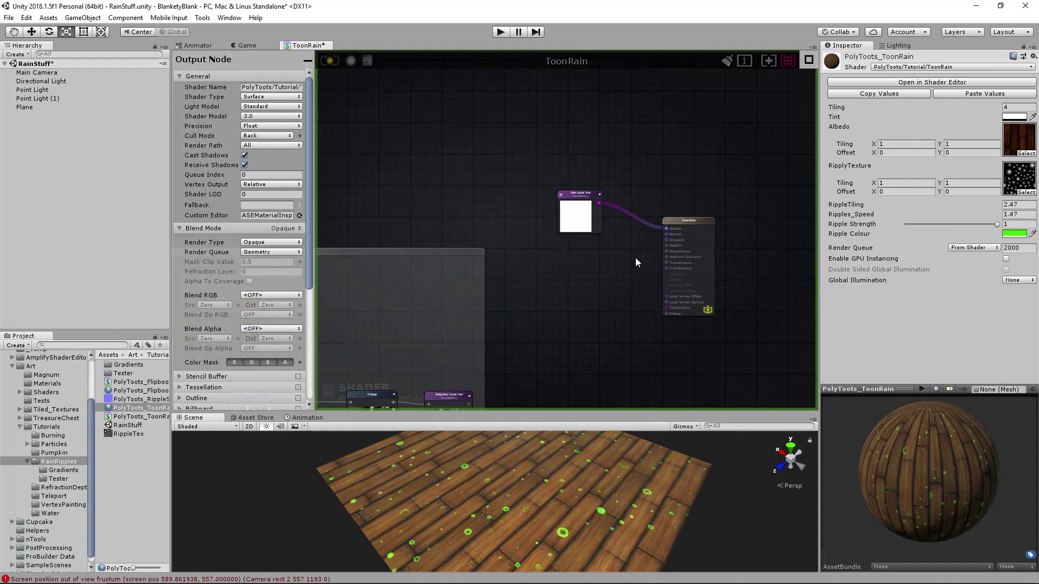
scroll(637, 258, "up", 4)
key("1")
left_click(599, 261)
left_click_drag(634, 267, 581, 246)
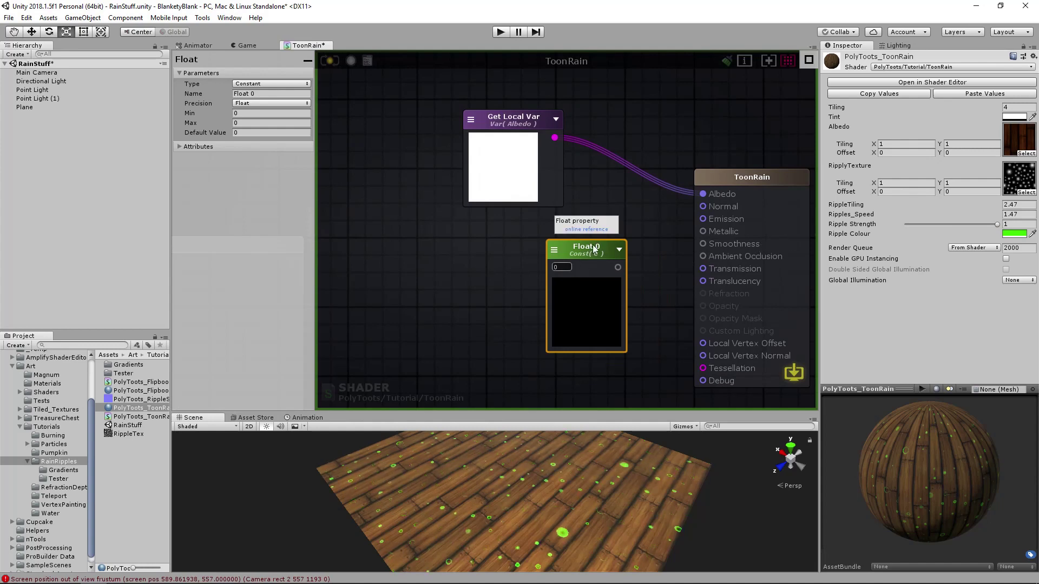
key("Delete")
Examine the node chain inside the Ripples group.
scroll(514, 237, "down", 8)
middle_click_drag(406, 253, 768, 241)
middle_click_drag(518, 273, 633, 224)
scroll(709, 208, "down", 2)
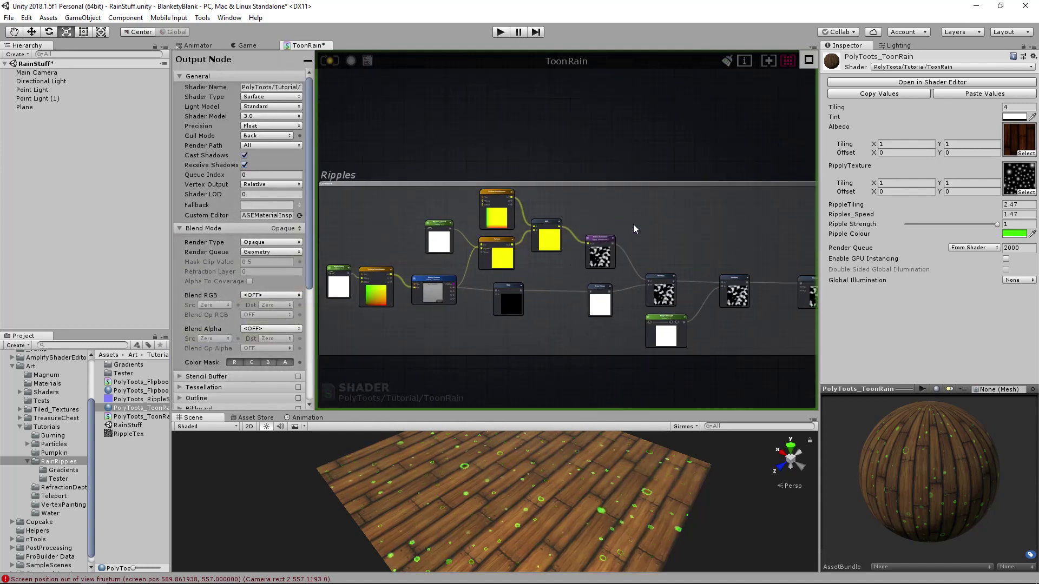